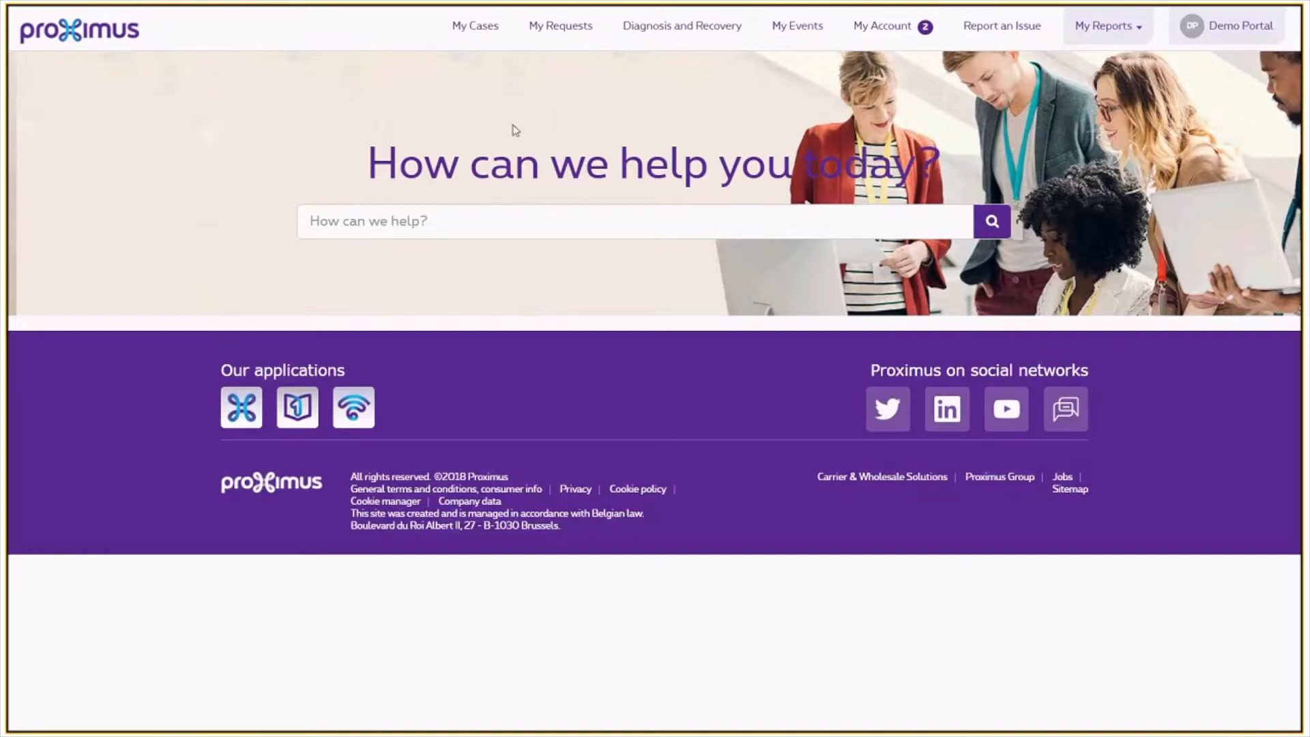
# Step: Open the list of own cases and show only those whose status matches Assigned
pyautogui.click(466, 34)
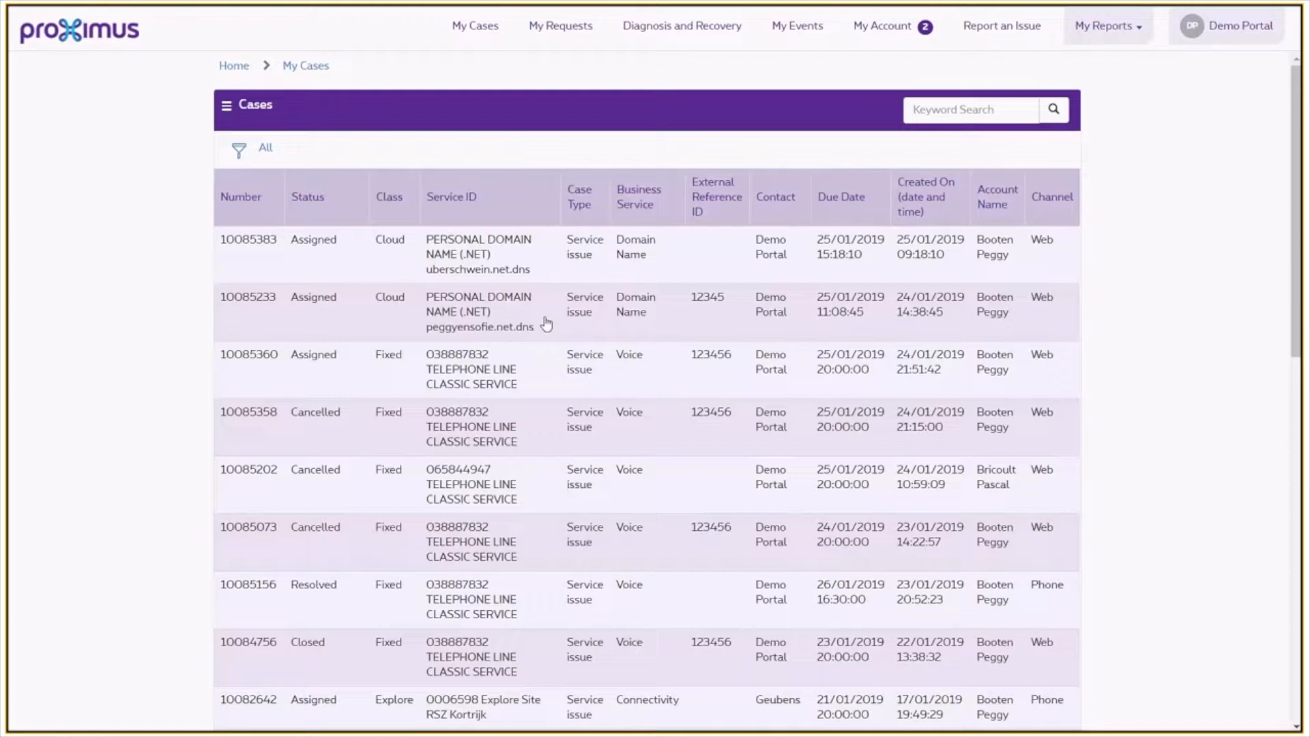
pyautogui.click(312, 364)
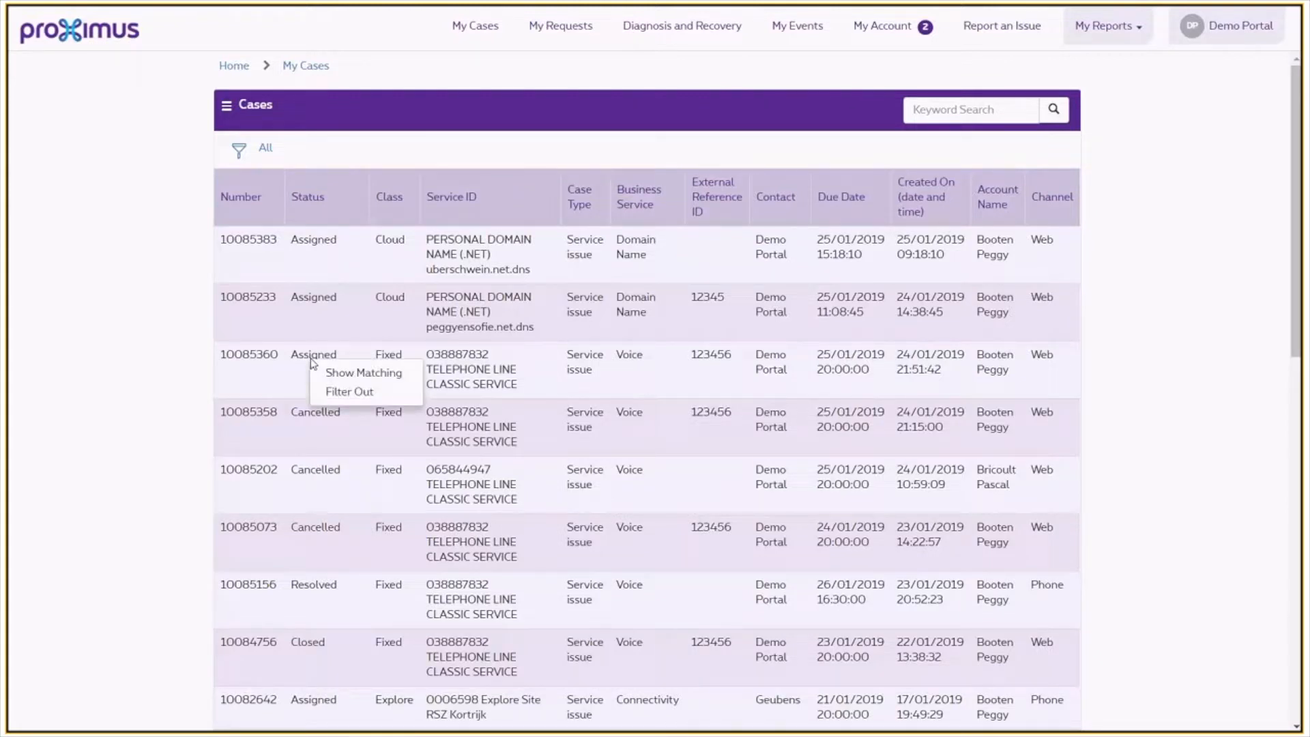
pyautogui.click(371, 380)
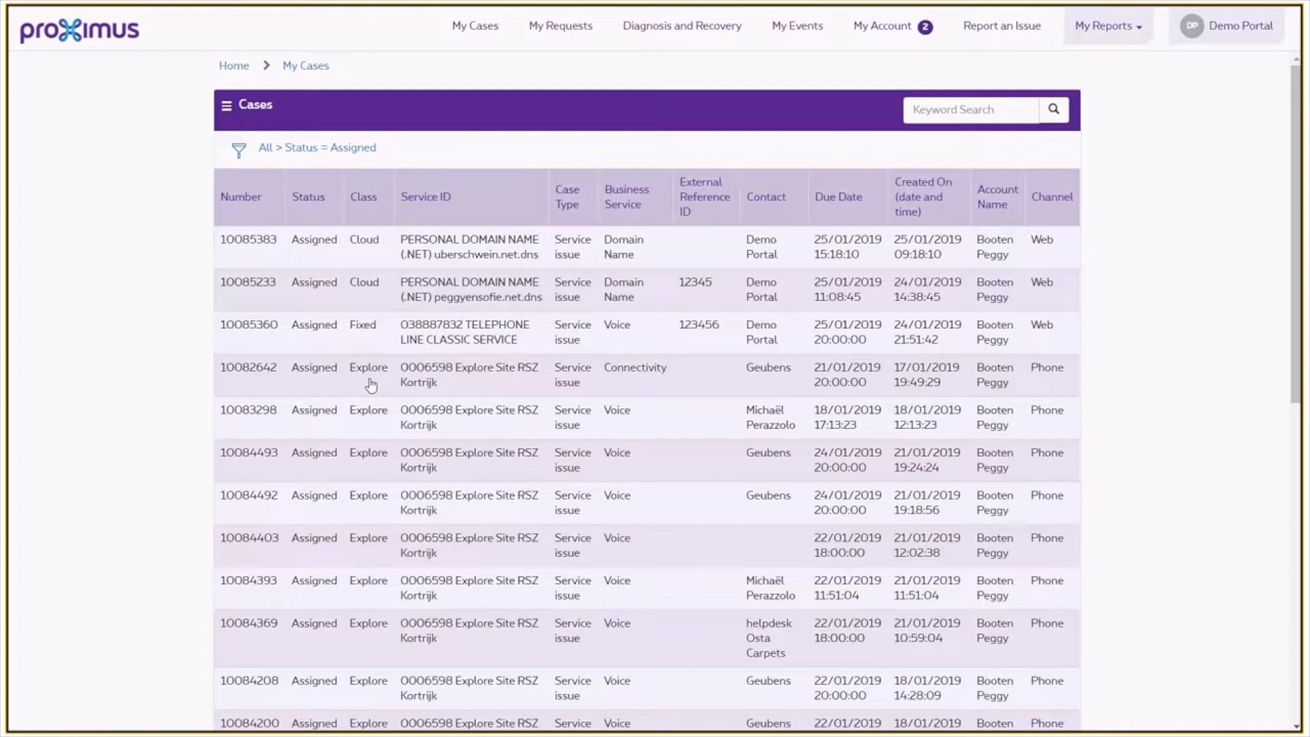
# Step: Add an AND condition to the case filter with Business Service is Voice and run it
pyautogui.click(238, 149)
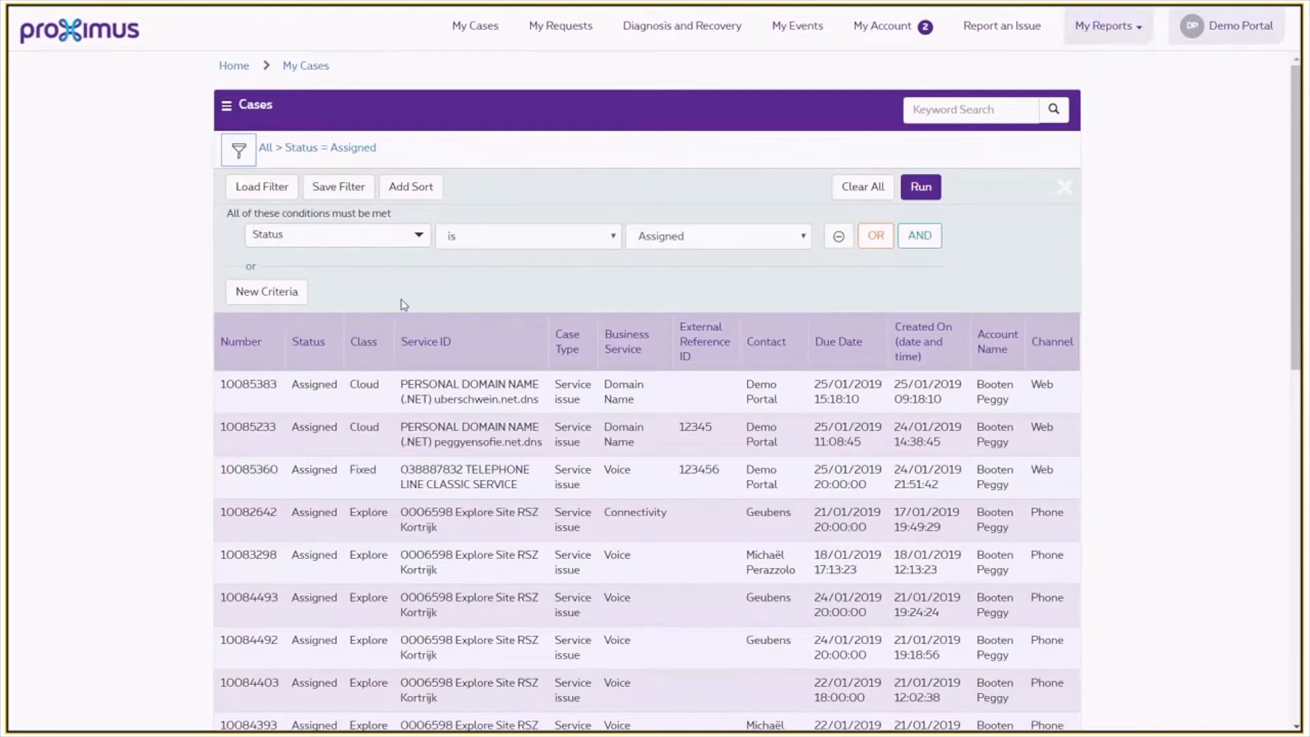
pyautogui.click(919, 235)
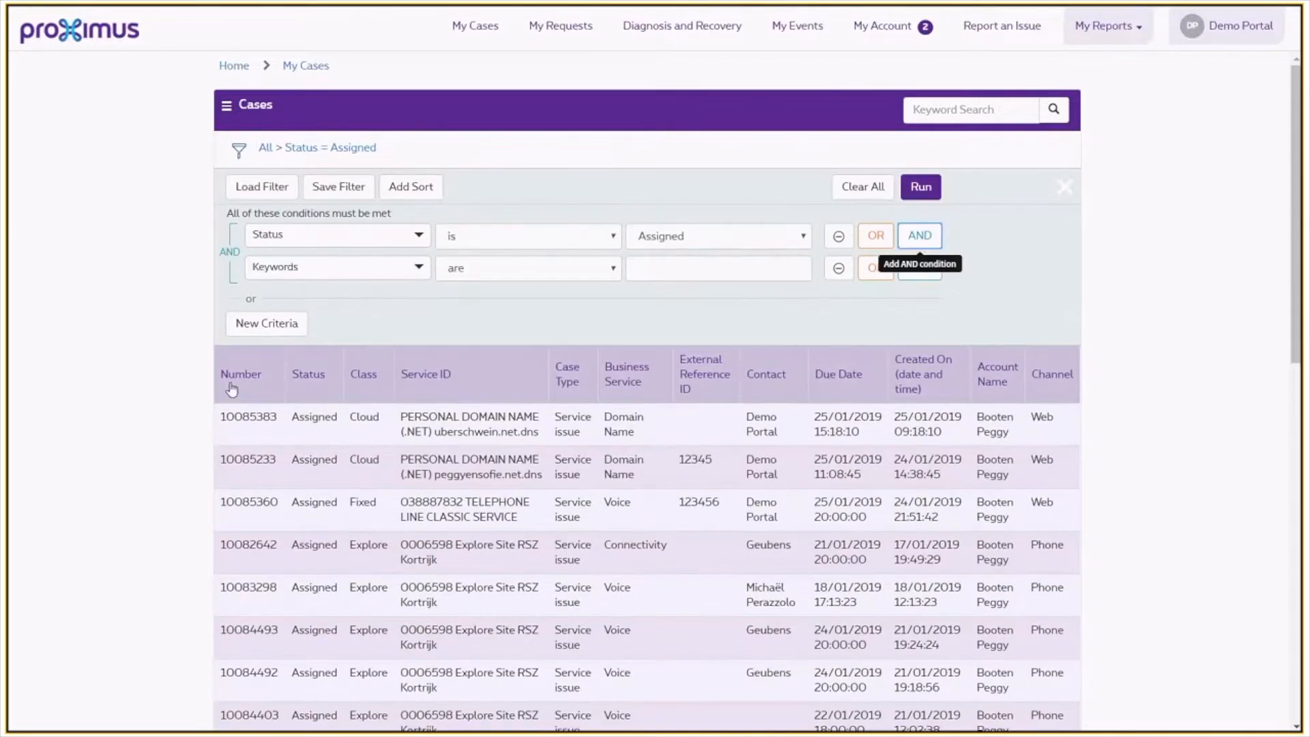
pyautogui.click(330, 272)
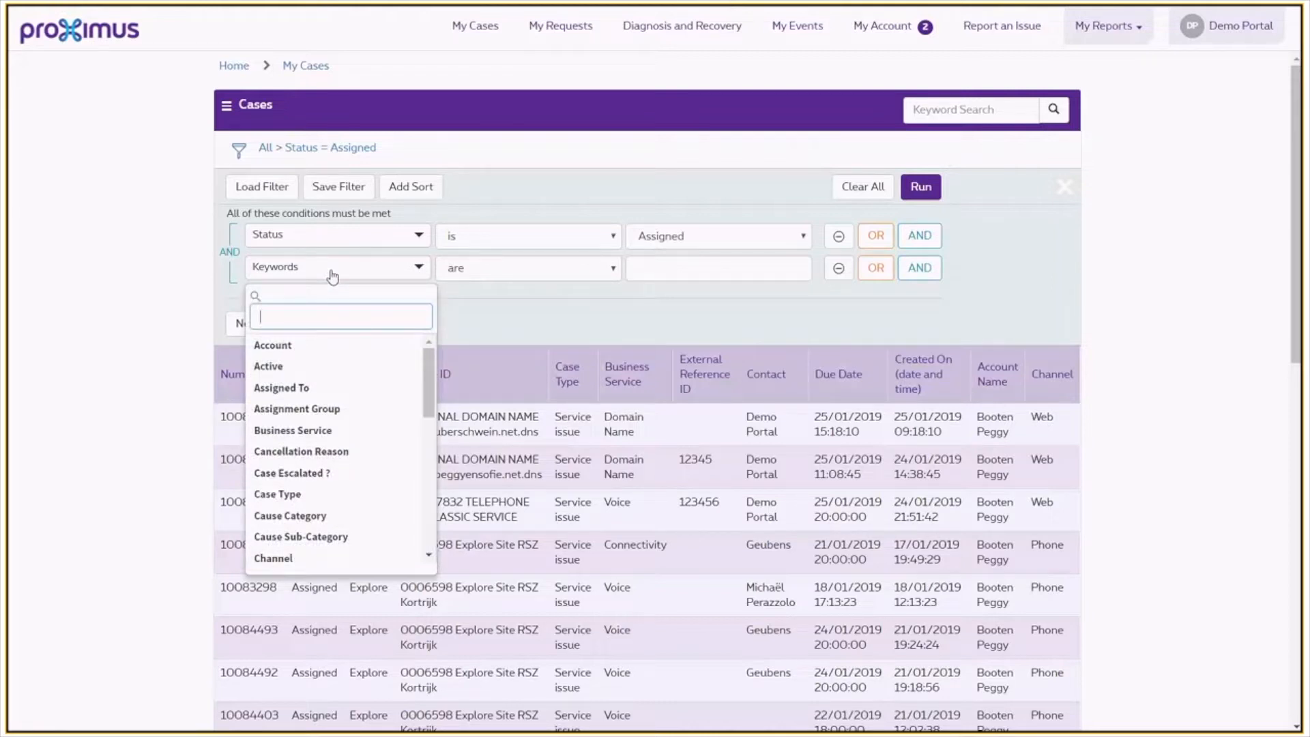
pyautogui.write('bus')
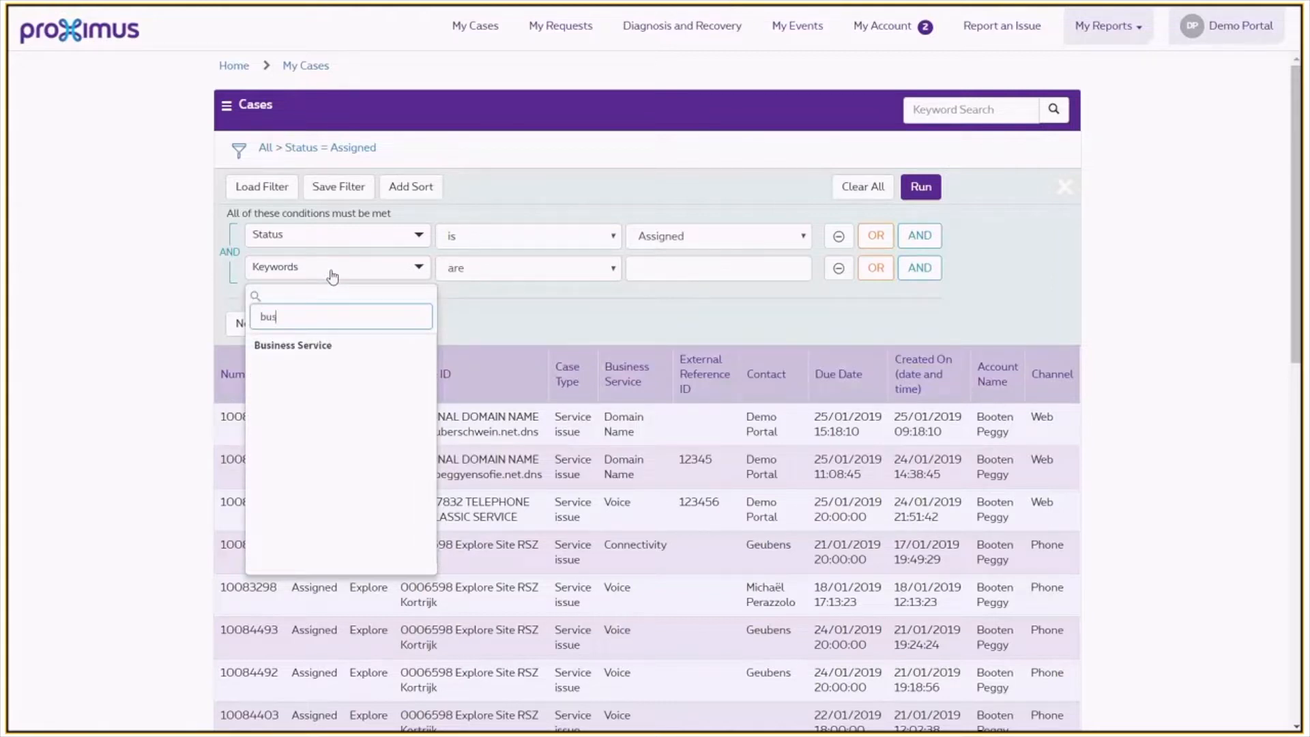
pyautogui.click(330, 344)
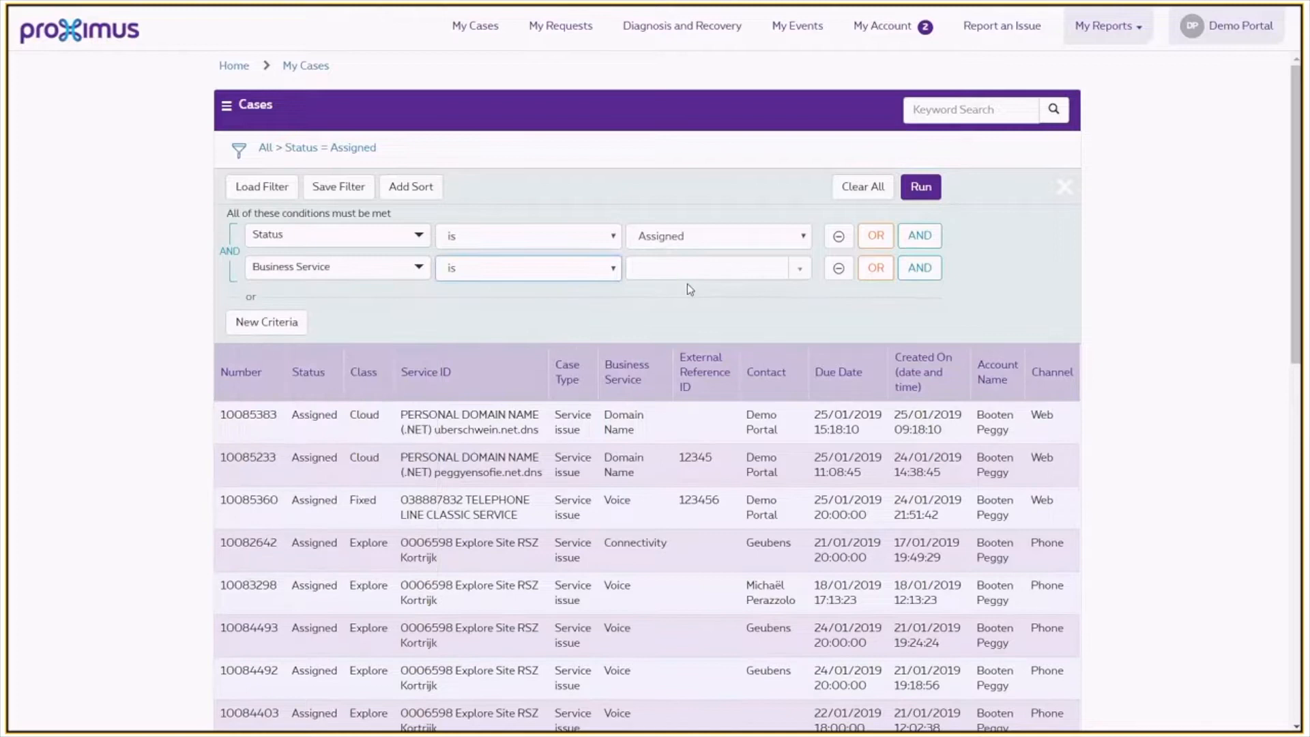
pyautogui.click(781, 267)
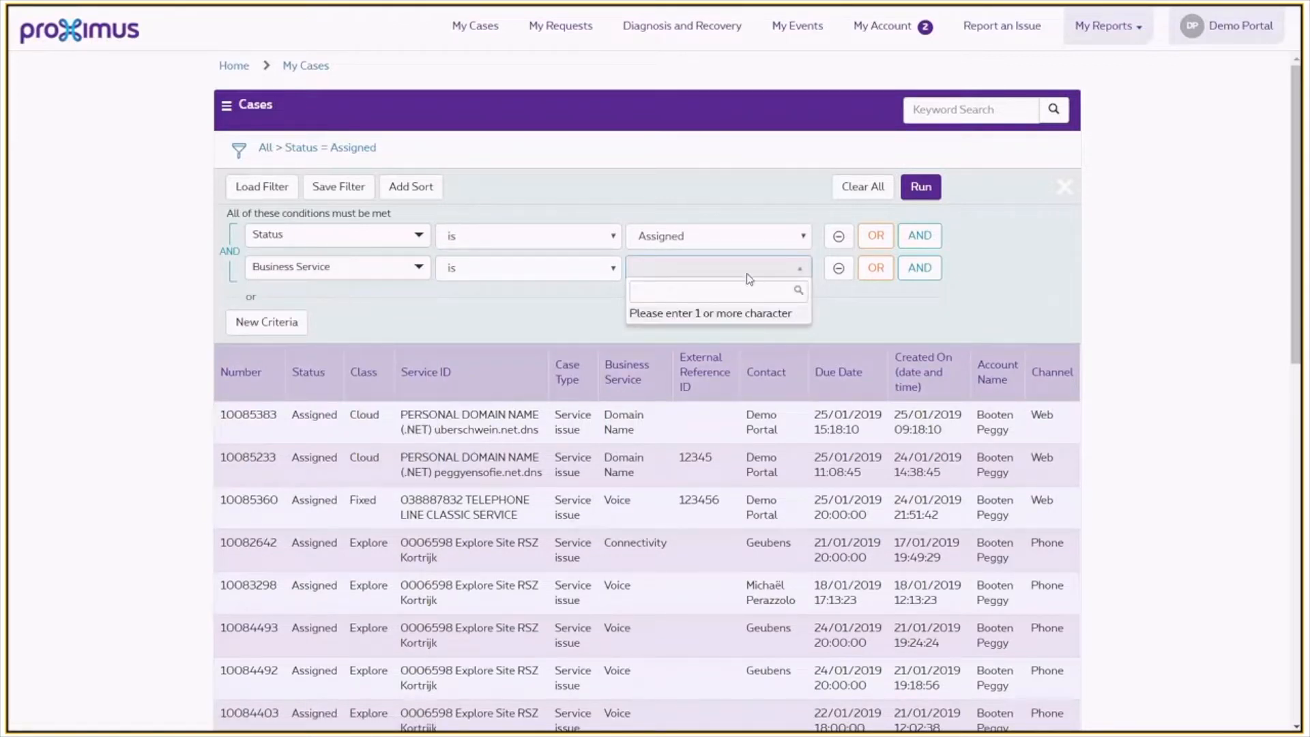
pyautogui.write('voice')
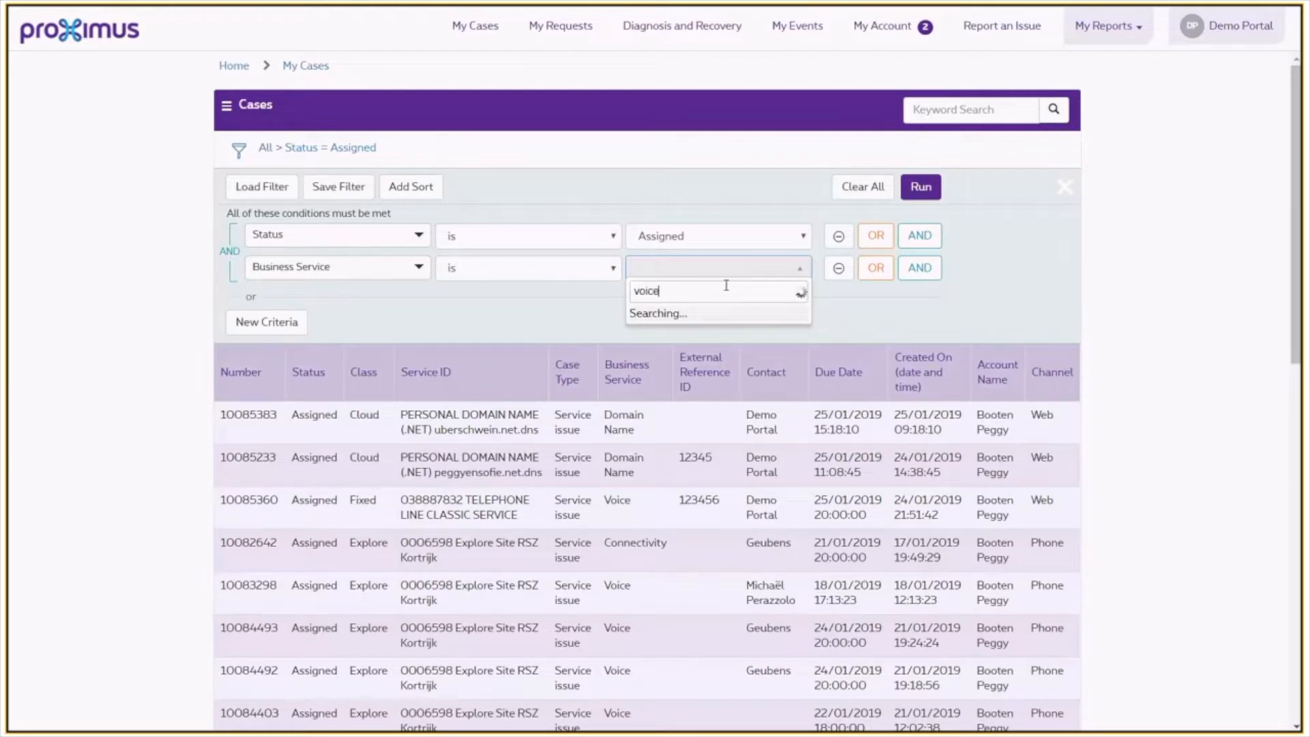
pyautogui.click(694, 316)
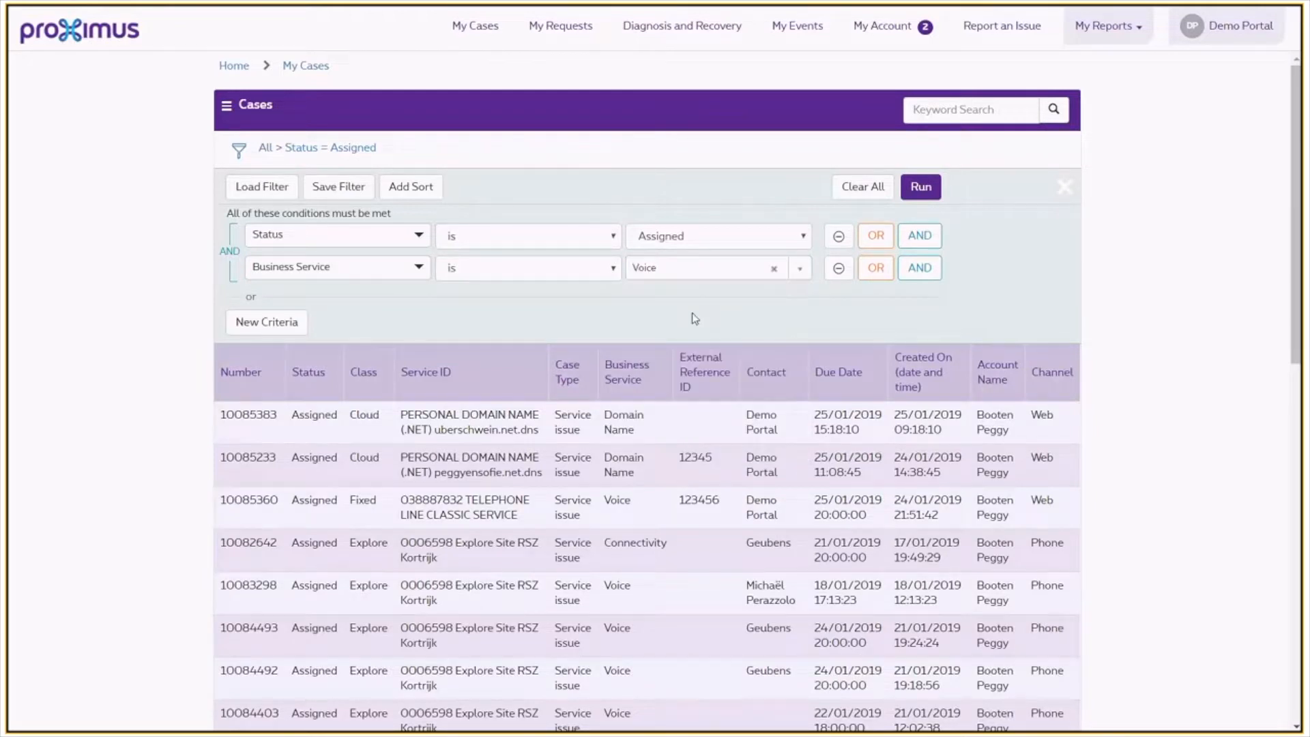
pyautogui.click(917, 185)
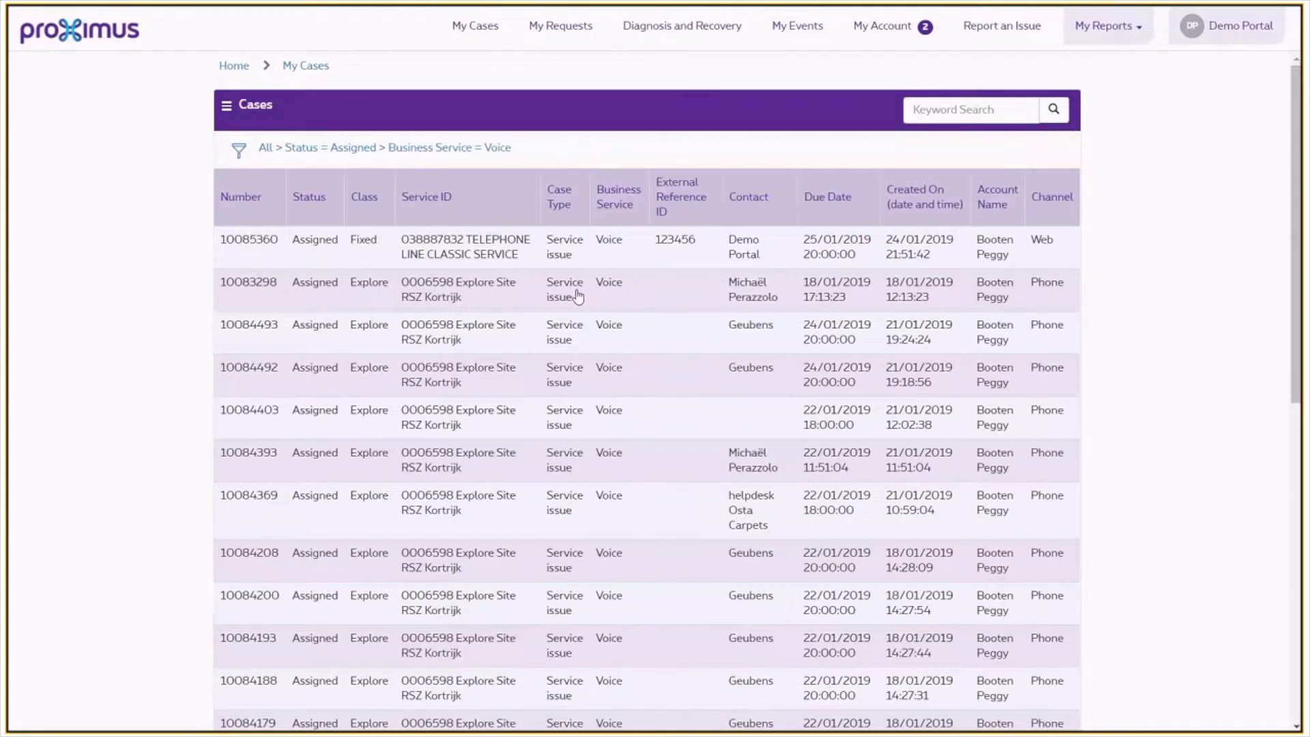
# Step: Check the available export formats for the filtered cases, and reset the filter to show all cases
pyautogui.click(229, 114)
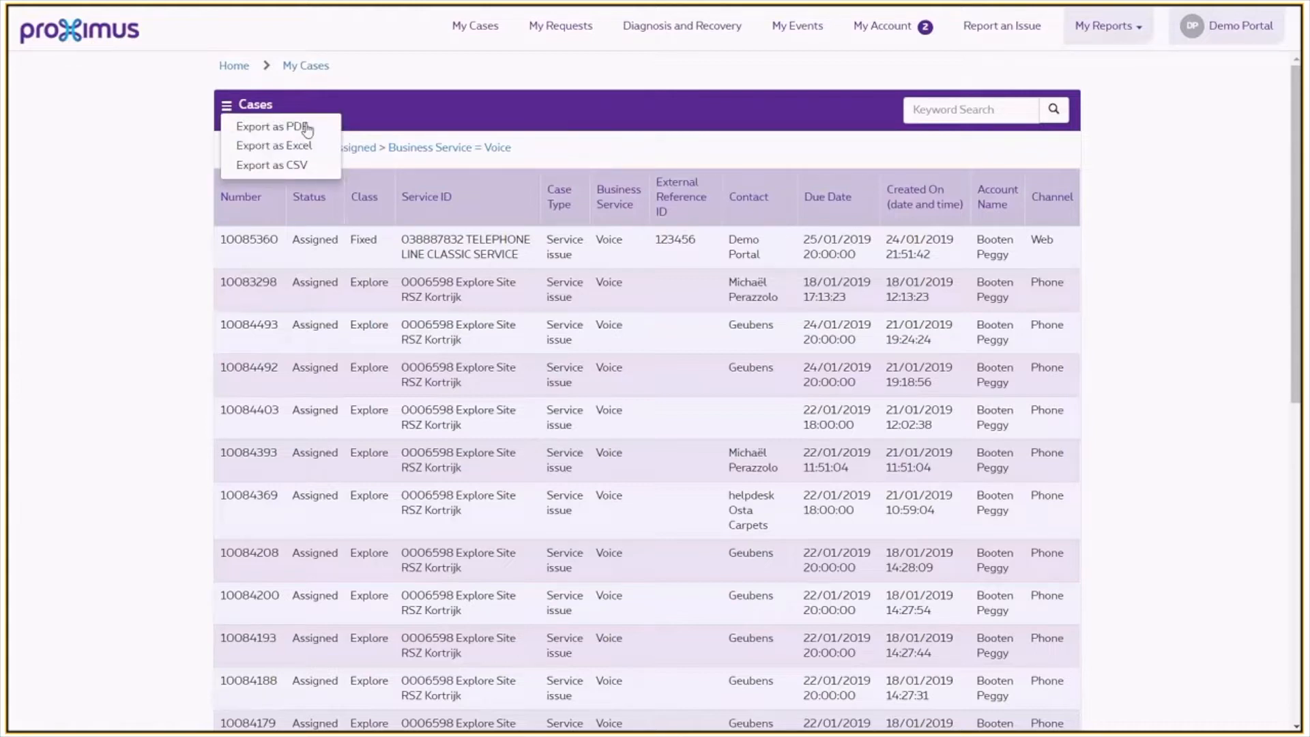
pyautogui.click(653, 147)
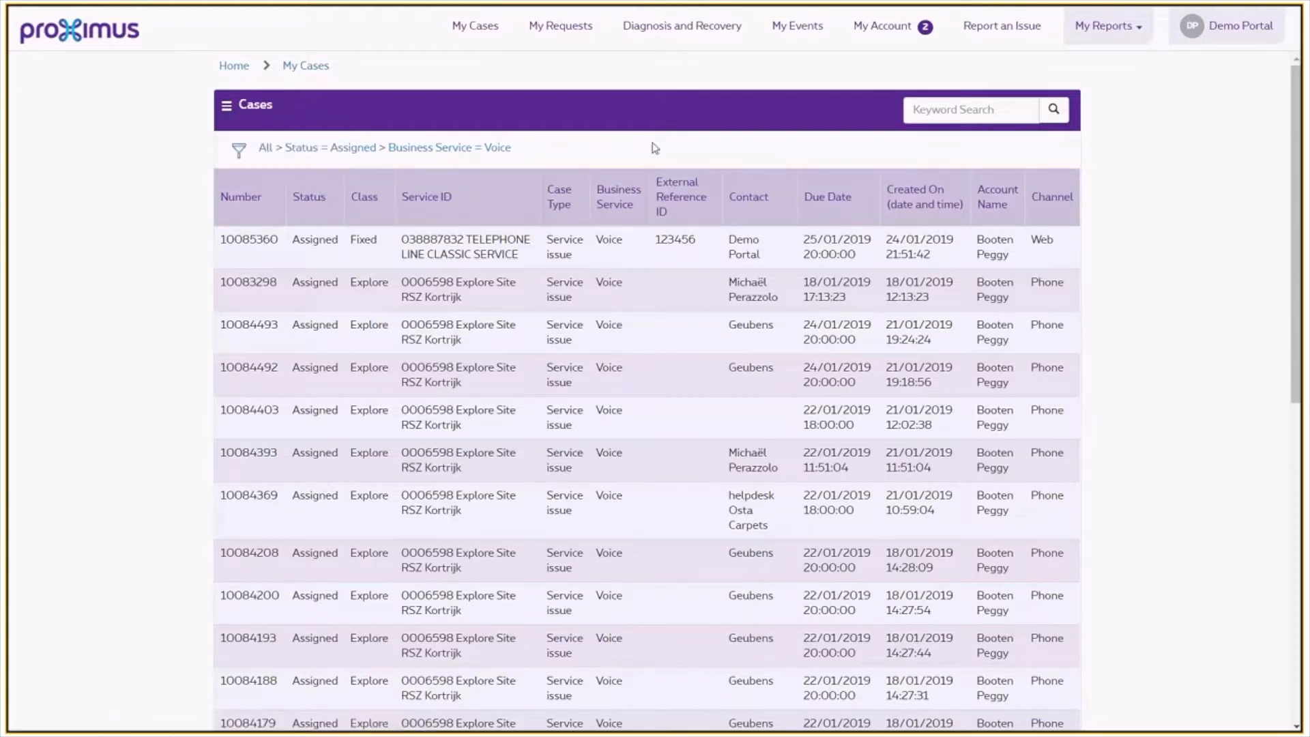
pyautogui.click(265, 149)
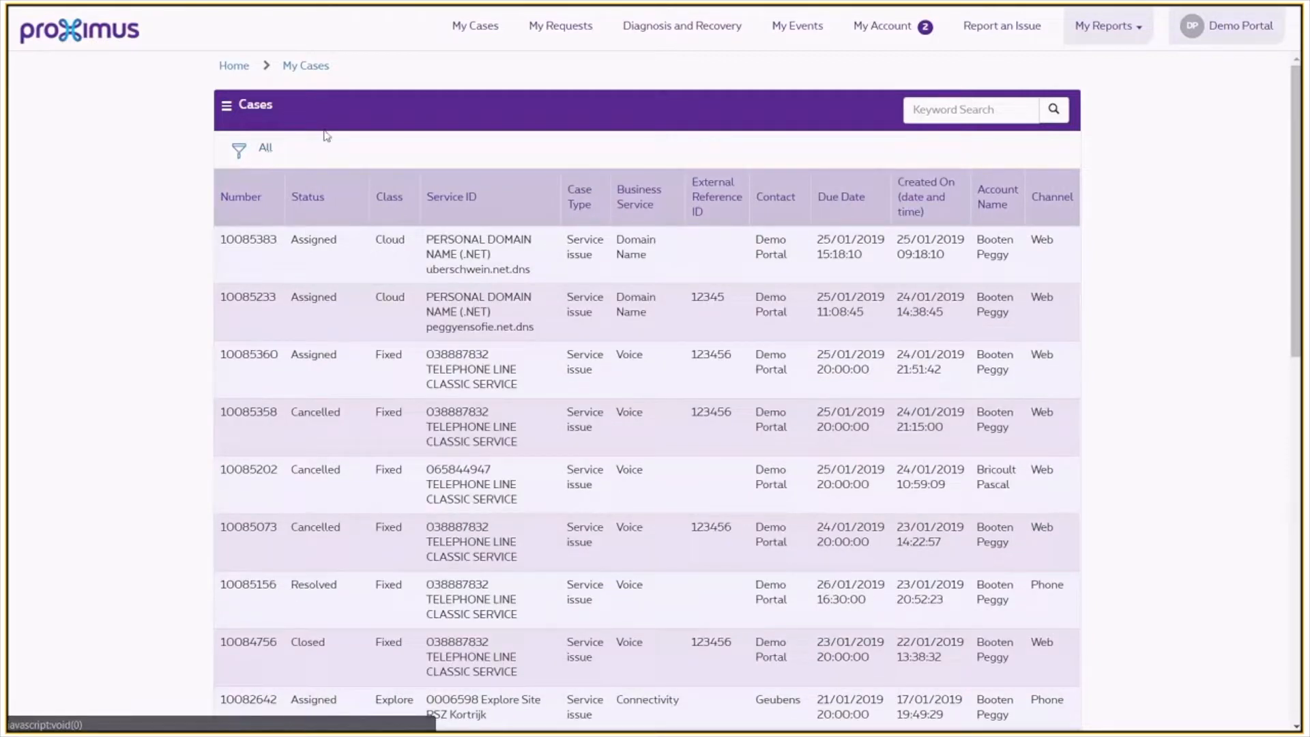
# Step: Open the list of own change requests and check its export options
pyautogui.click(559, 35)
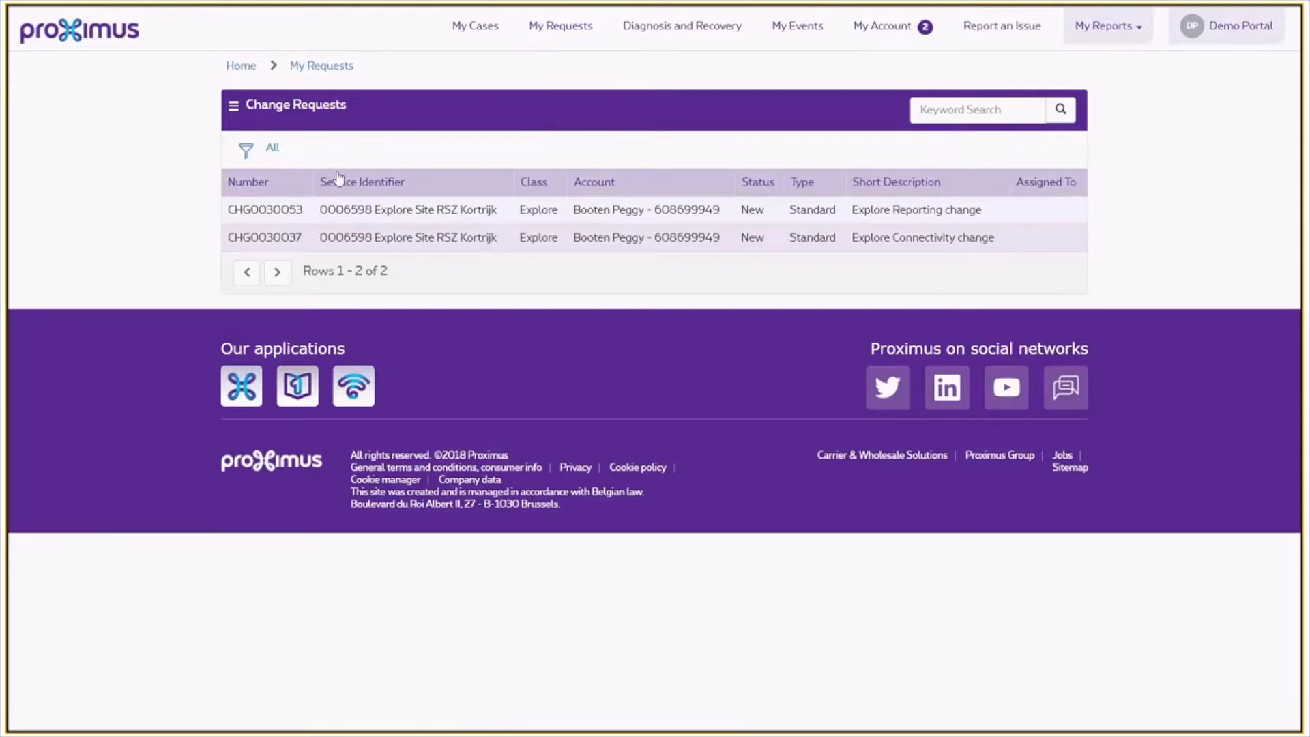
pyautogui.click(229, 107)
pyautogui.click(600, 113)
# Step: View the diagnosis and recovery tasks, the planned works under own events, and the linked accounts
pyautogui.click(683, 41)
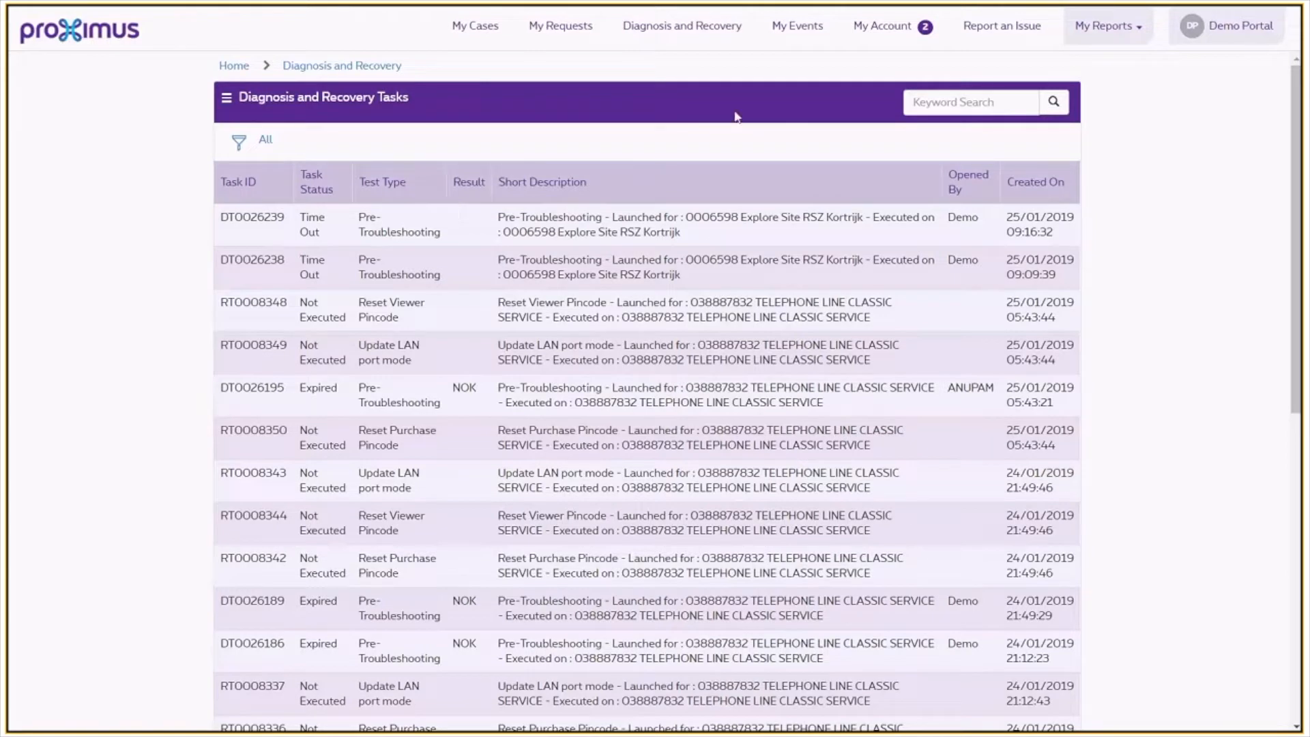
pyautogui.click(792, 41)
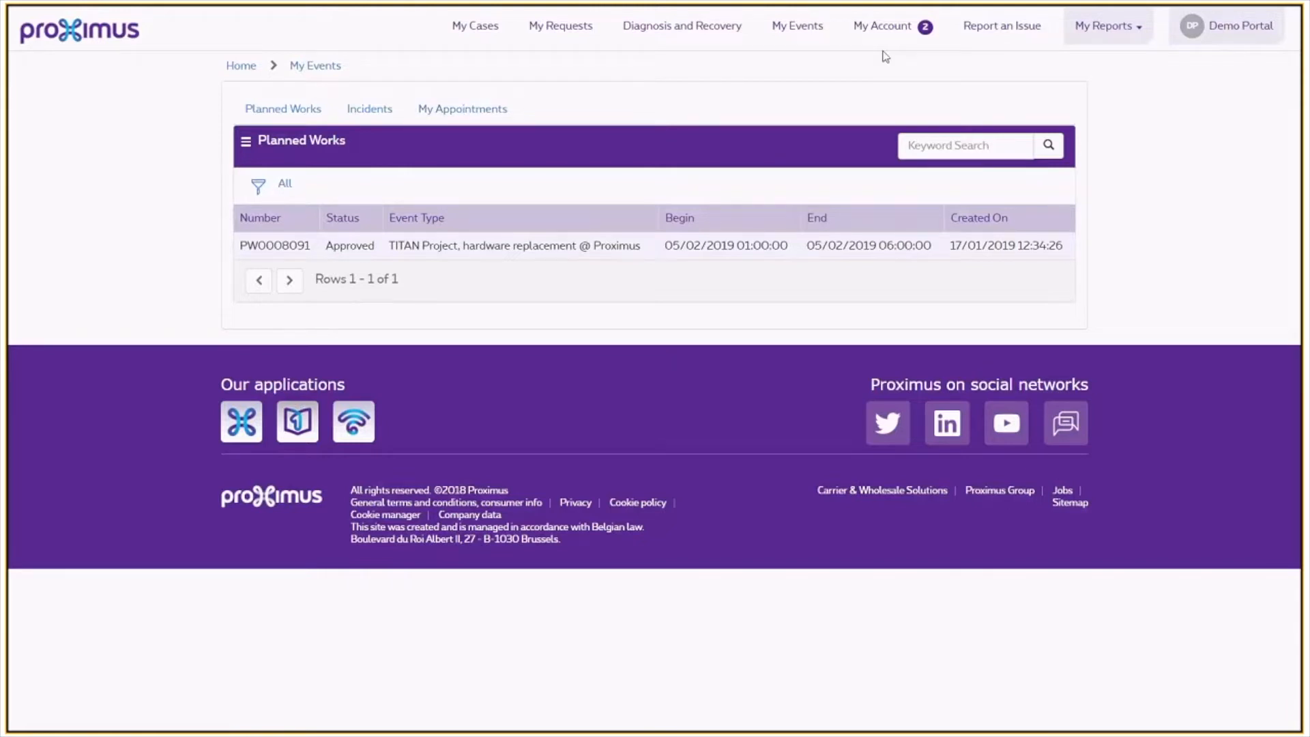
pyautogui.click(892, 31)
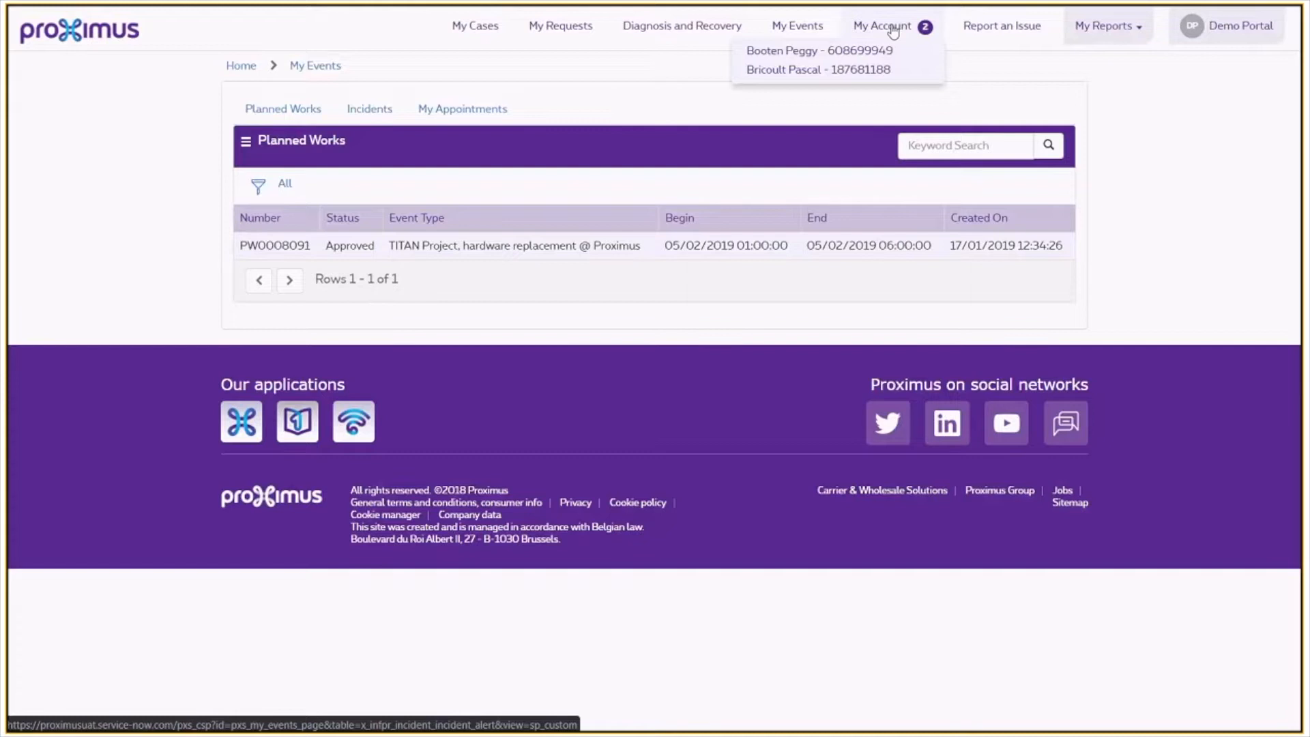
# Step: Start reporting an issue on Explore products and open the details of the Explore Site RSZ Kortrijk service
pyautogui.click(1027, 34)
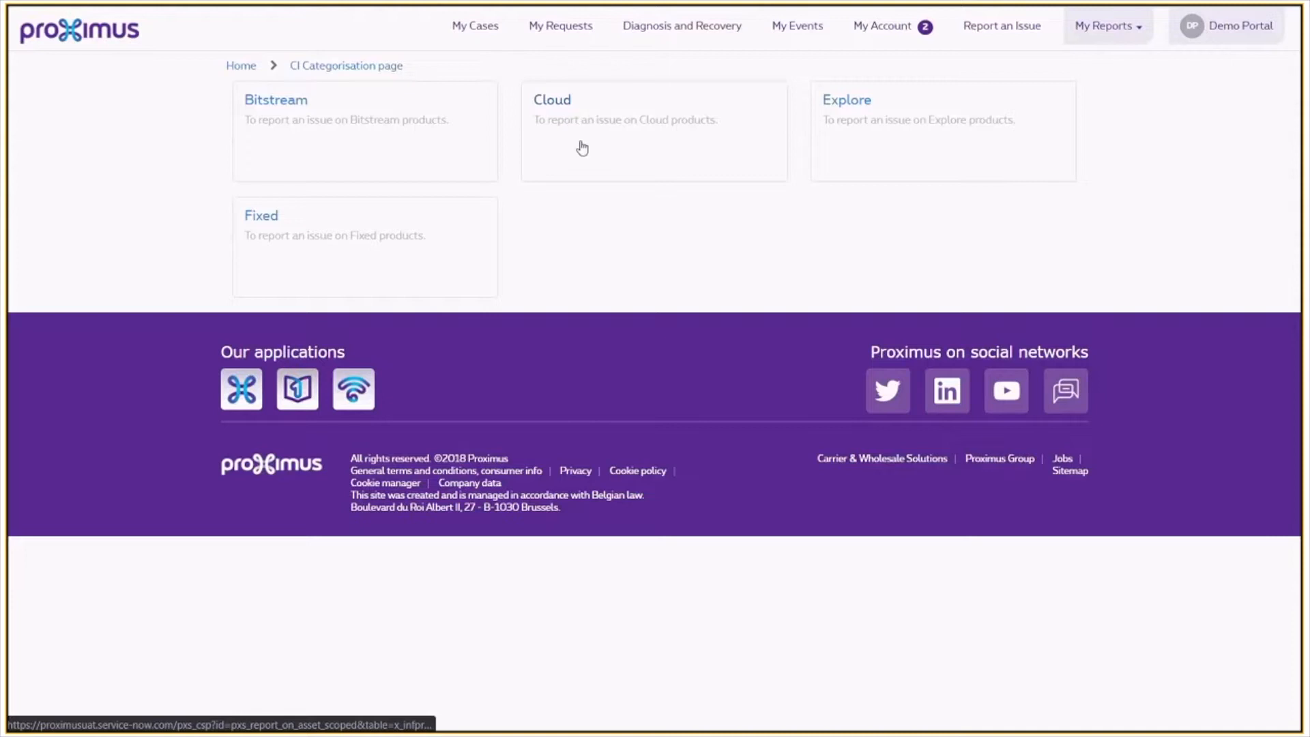
pyautogui.click(851, 96)
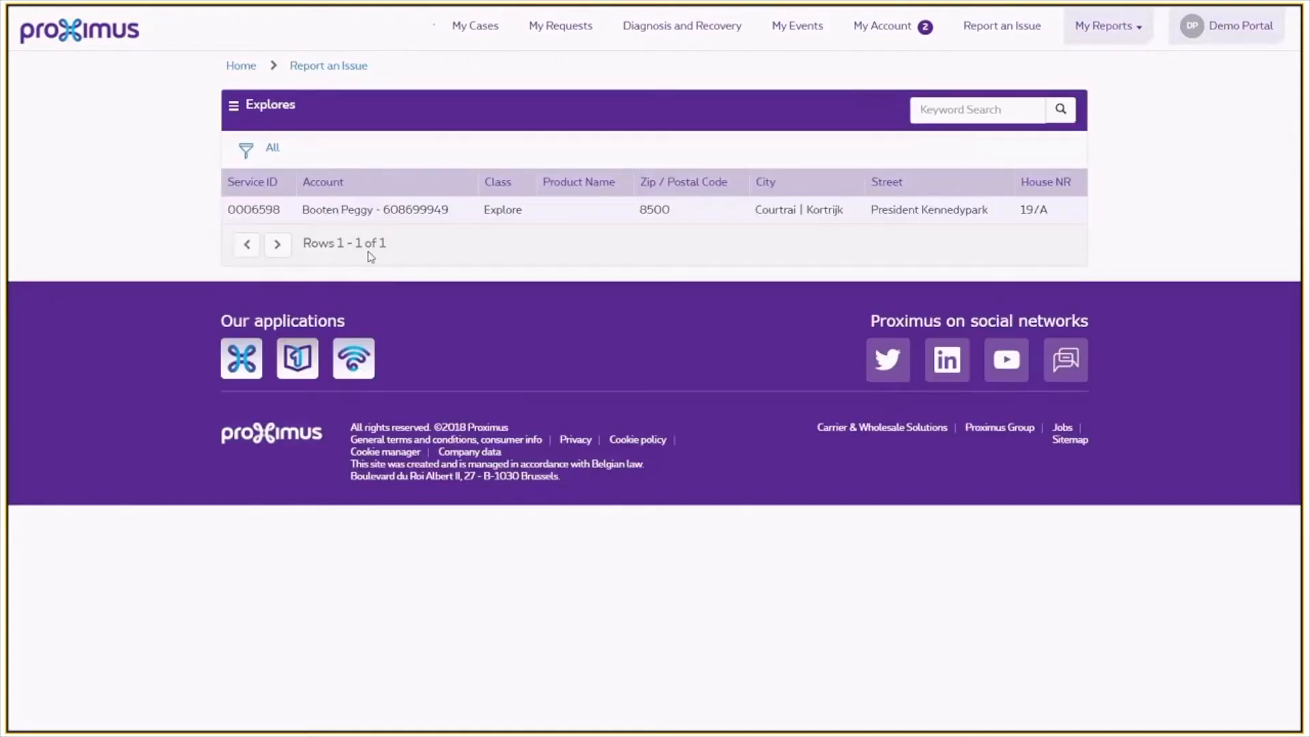
pyautogui.click(254, 209)
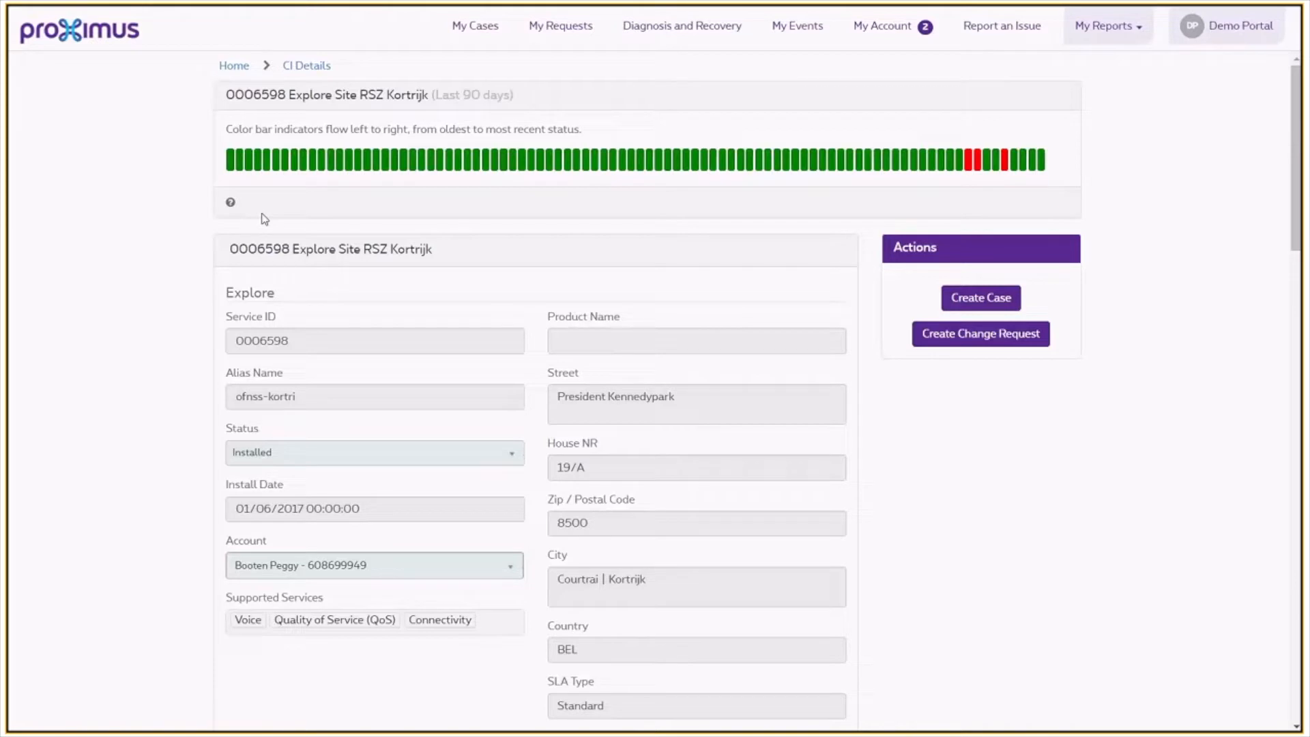
# Step: View the legend explaining the colors of the service's 90-day status bar, and close it
pyautogui.moveTo(229, 168)
pyautogui.click(229, 203)
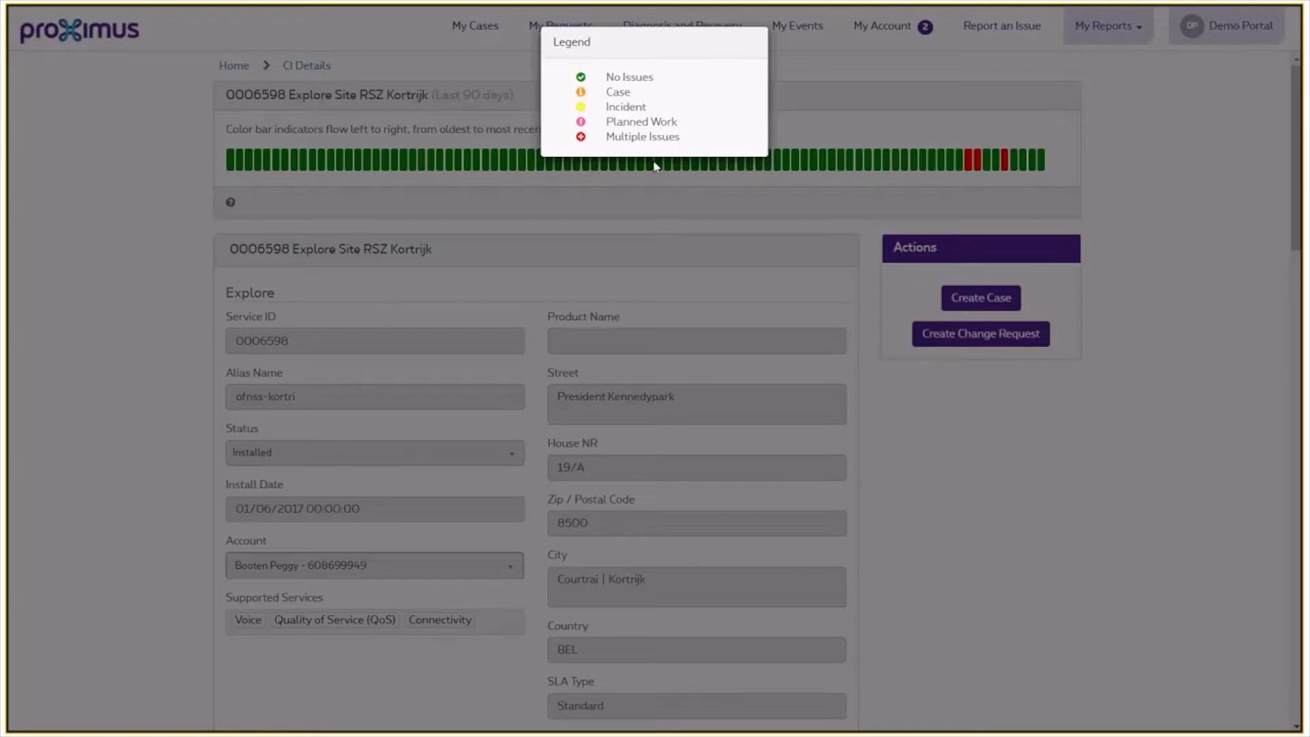
pyautogui.click(659, 199)
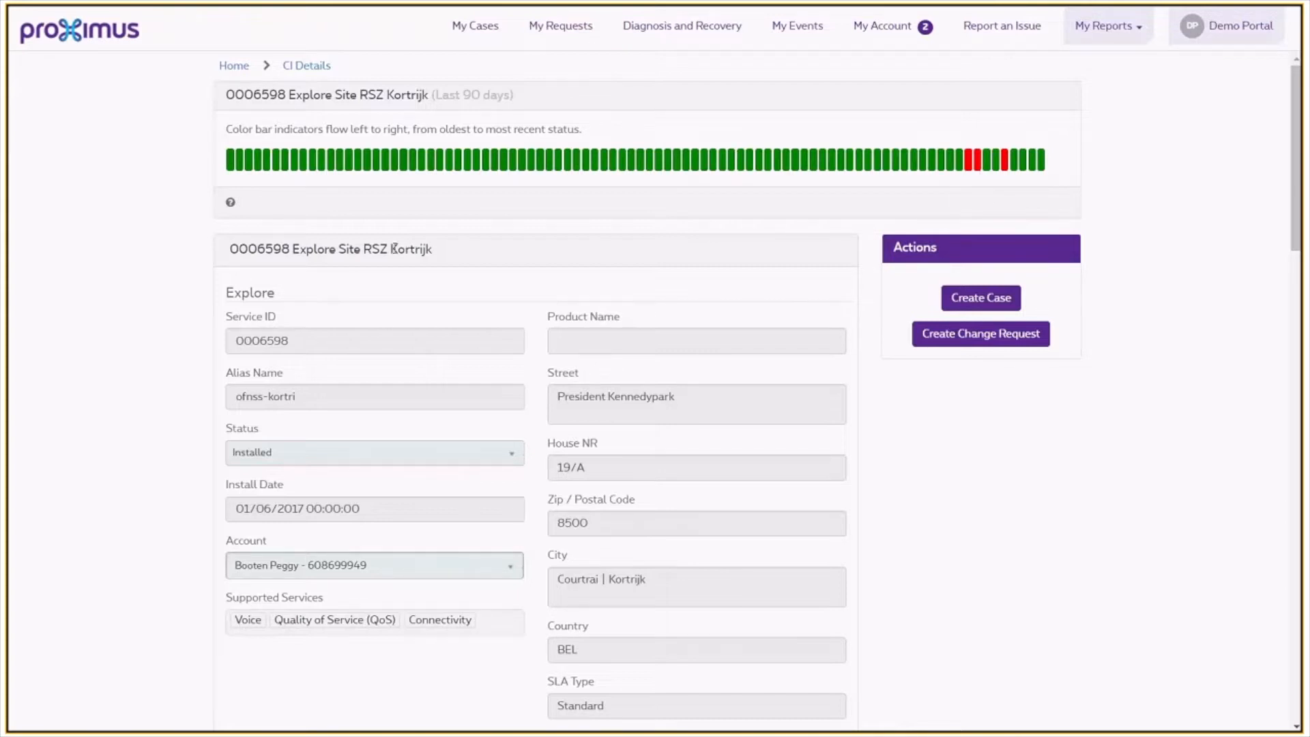
pyautogui.click(230, 205)
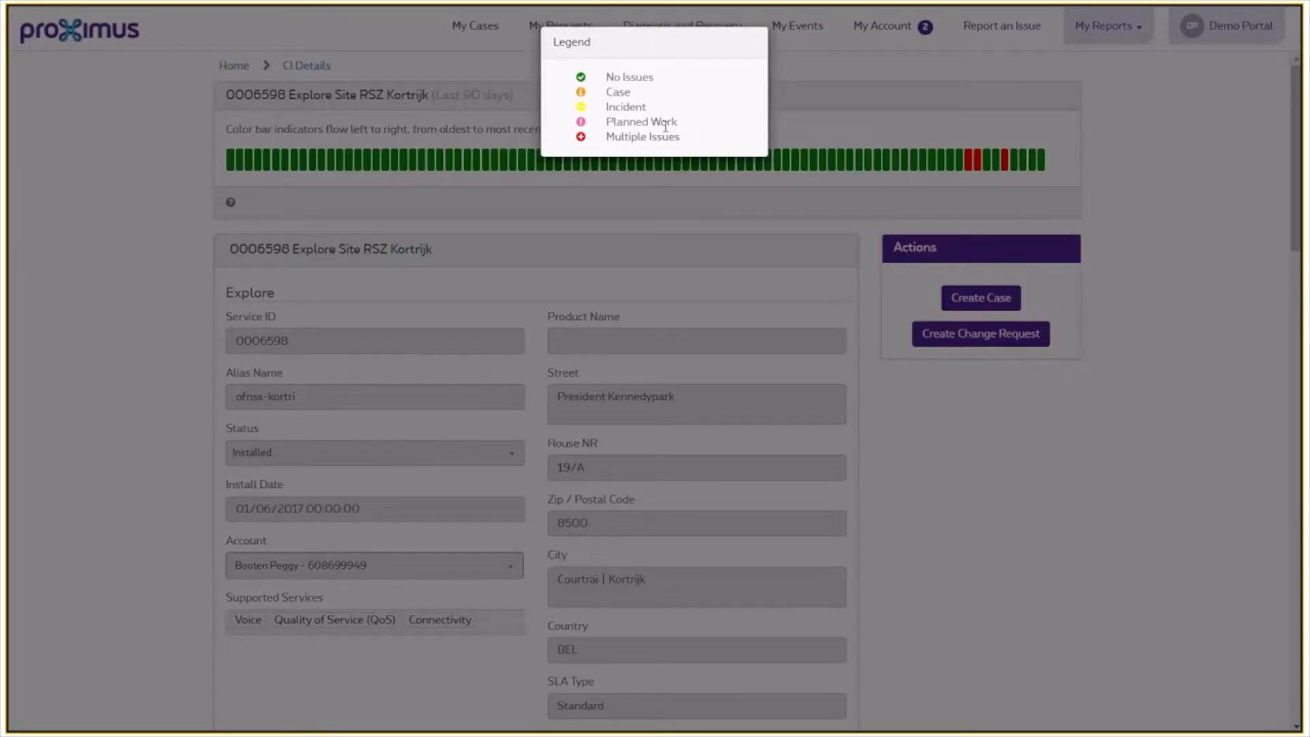
pyautogui.click(665, 184)
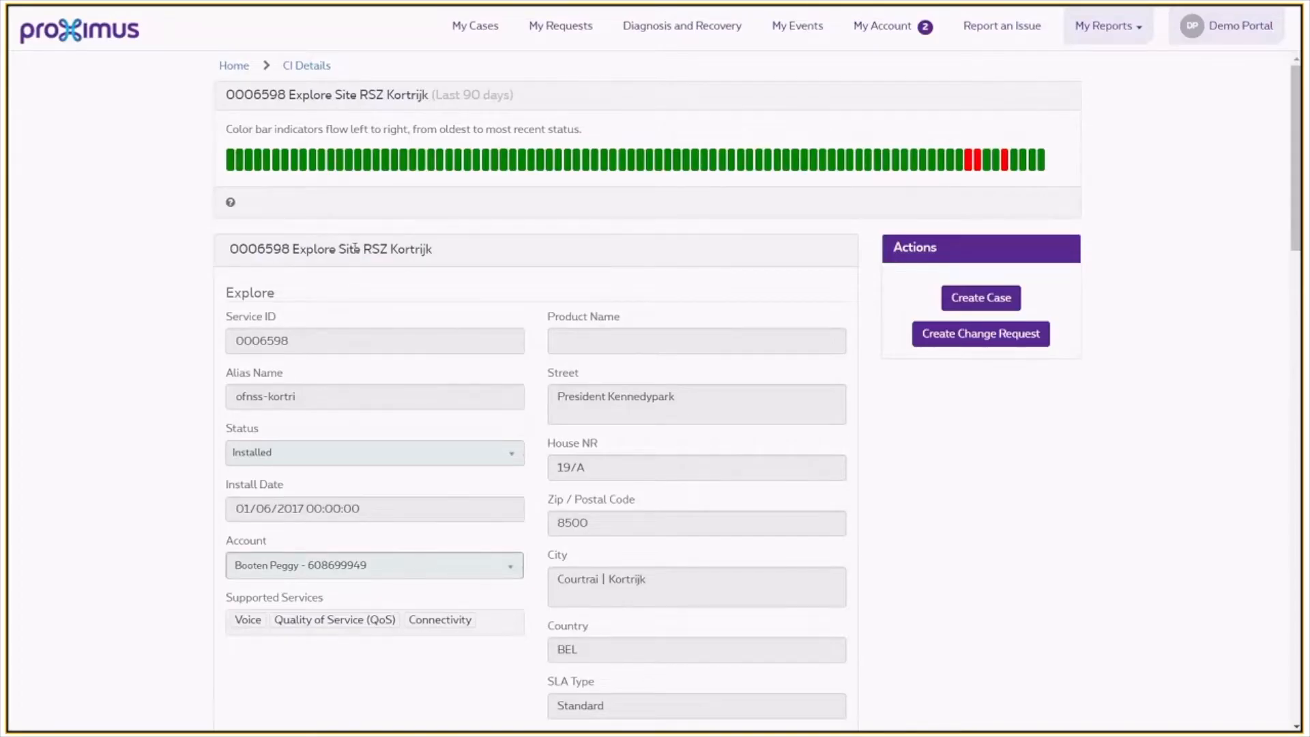
# Step: Review the service's details and comments, along with its related cases, diagnosis and recovery tasks, incidents and planned works
pyautogui.scroll(-3, 354, 248)
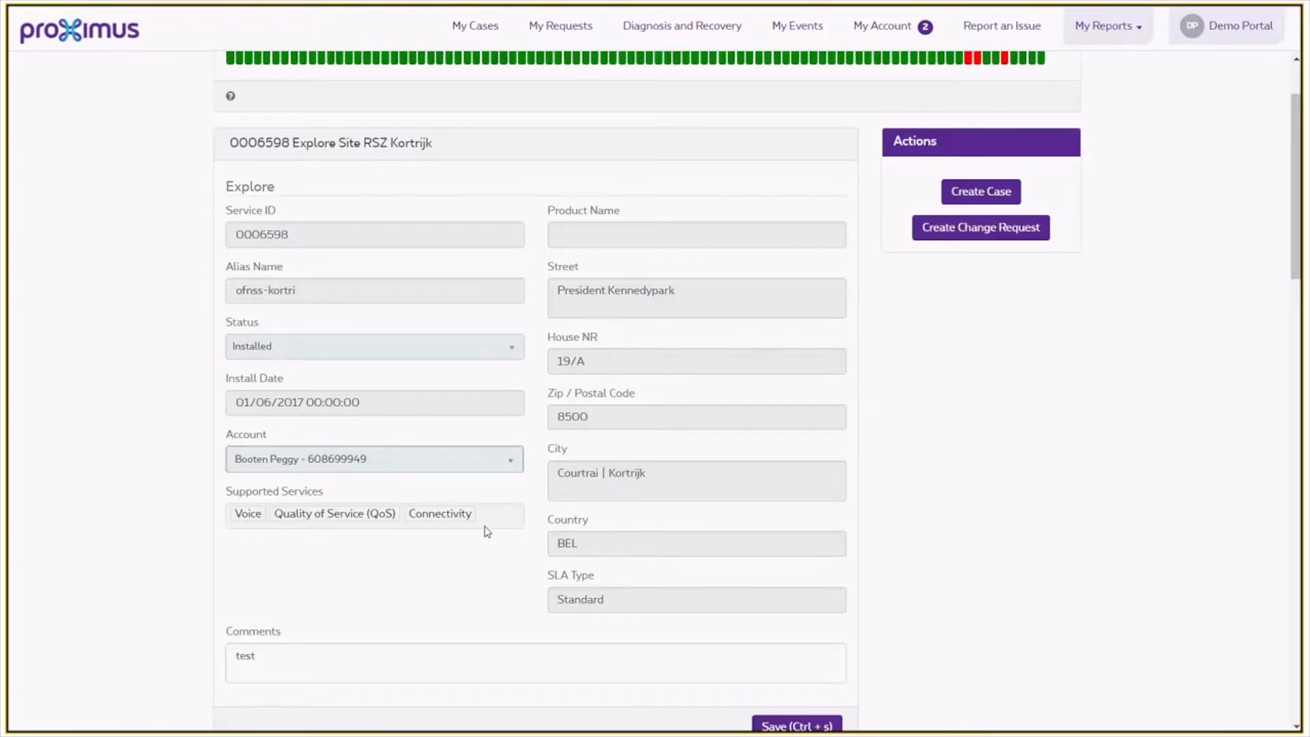
pyautogui.scroll(-3, 497, 514)
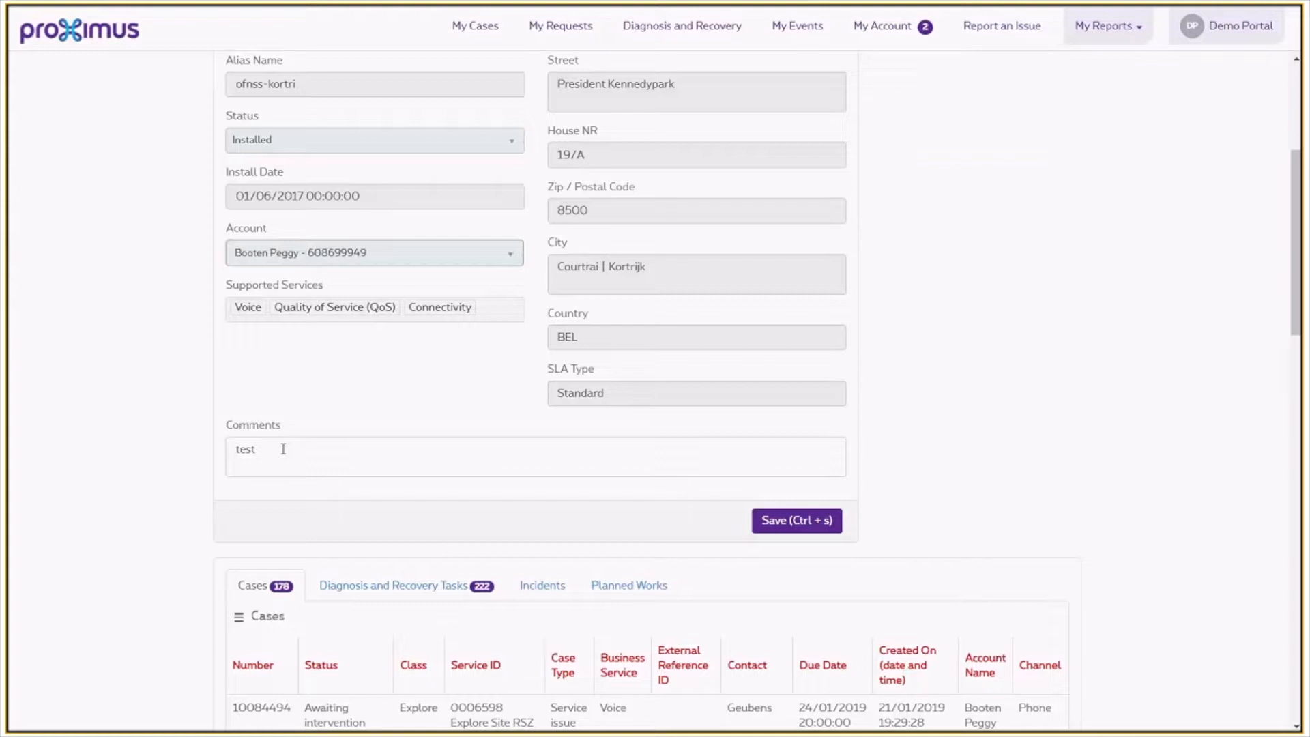
pyautogui.scroll(-5, 142, 489)
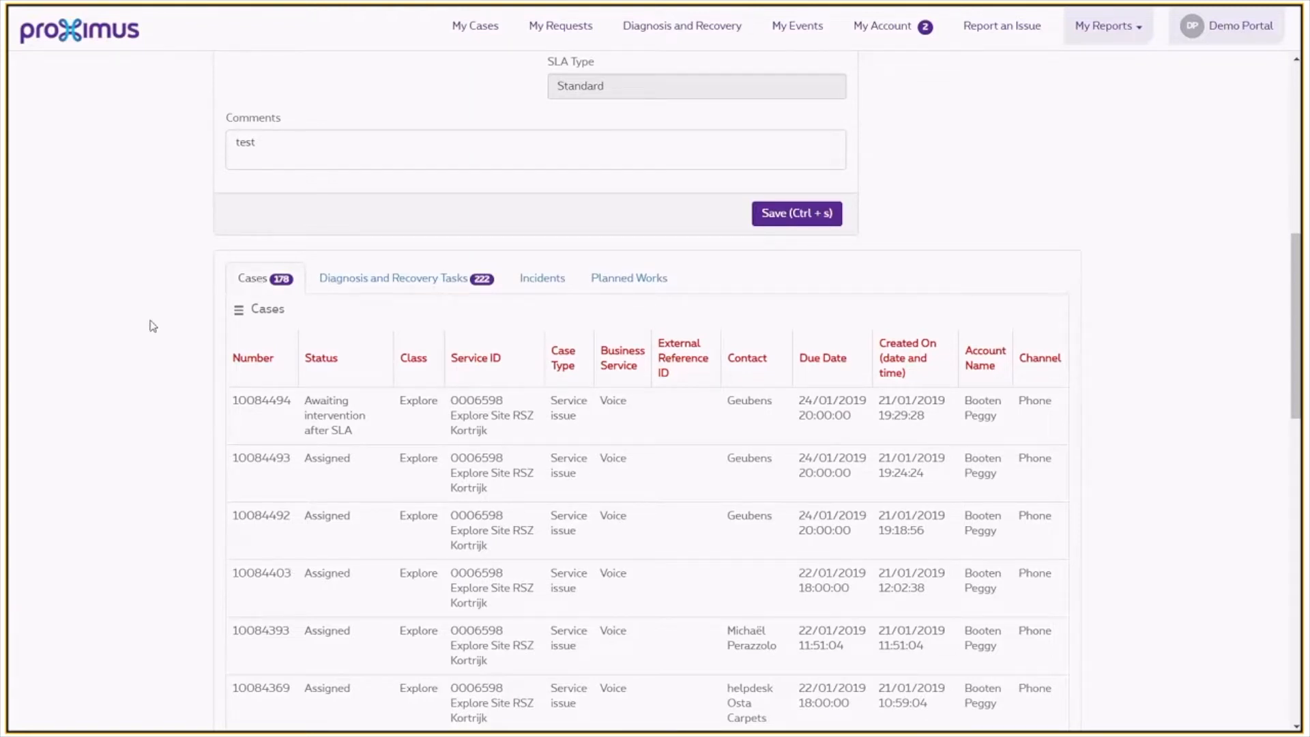
pyautogui.click(388, 292)
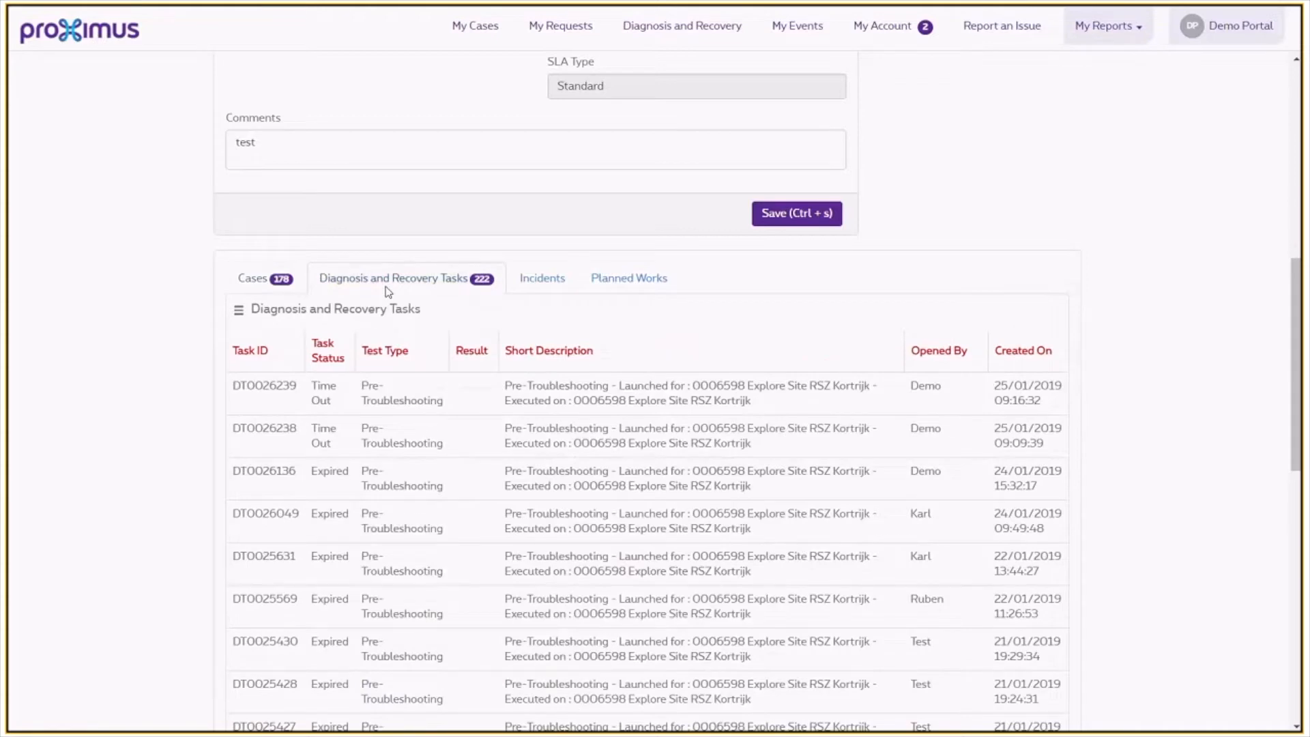
pyautogui.click(544, 283)
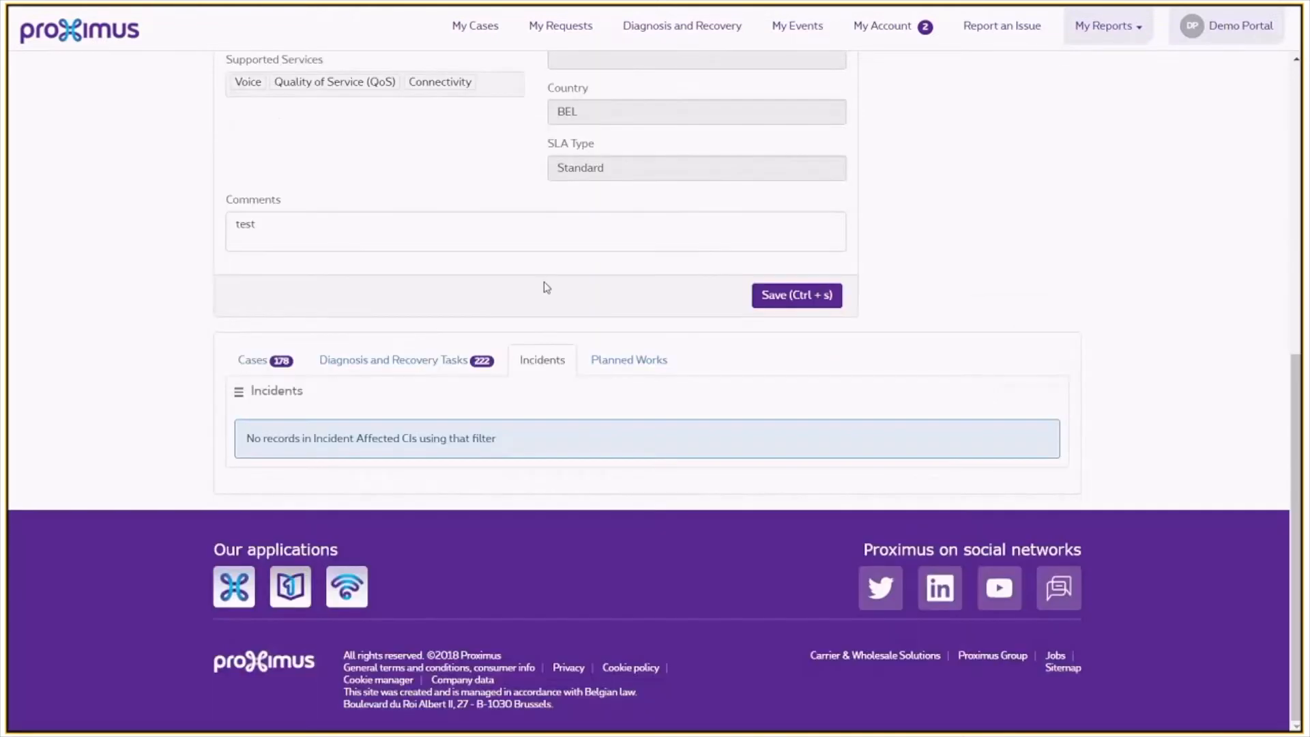
pyautogui.click(631, 367)
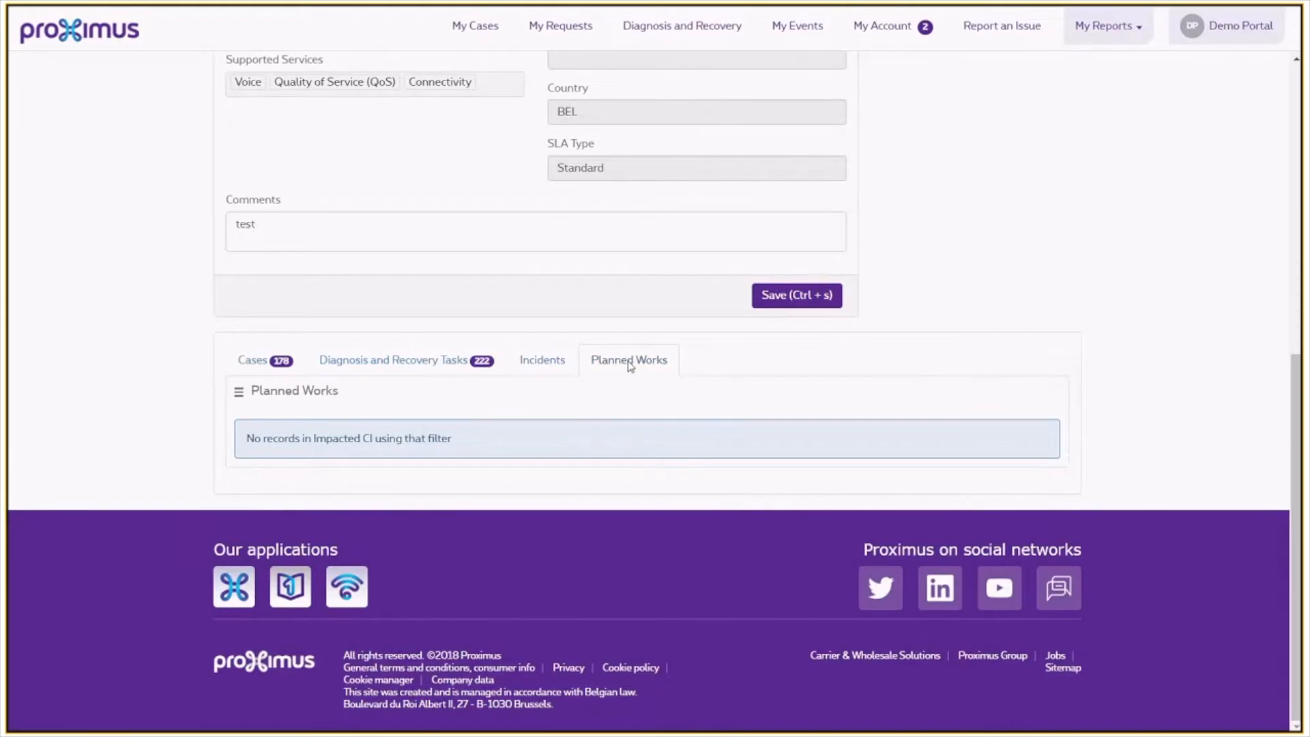
# Step: Create a case of type Service issue on the Explore service, letting the line test start, and close the test dialog
pyautogui.scroll(8, 999, 329)
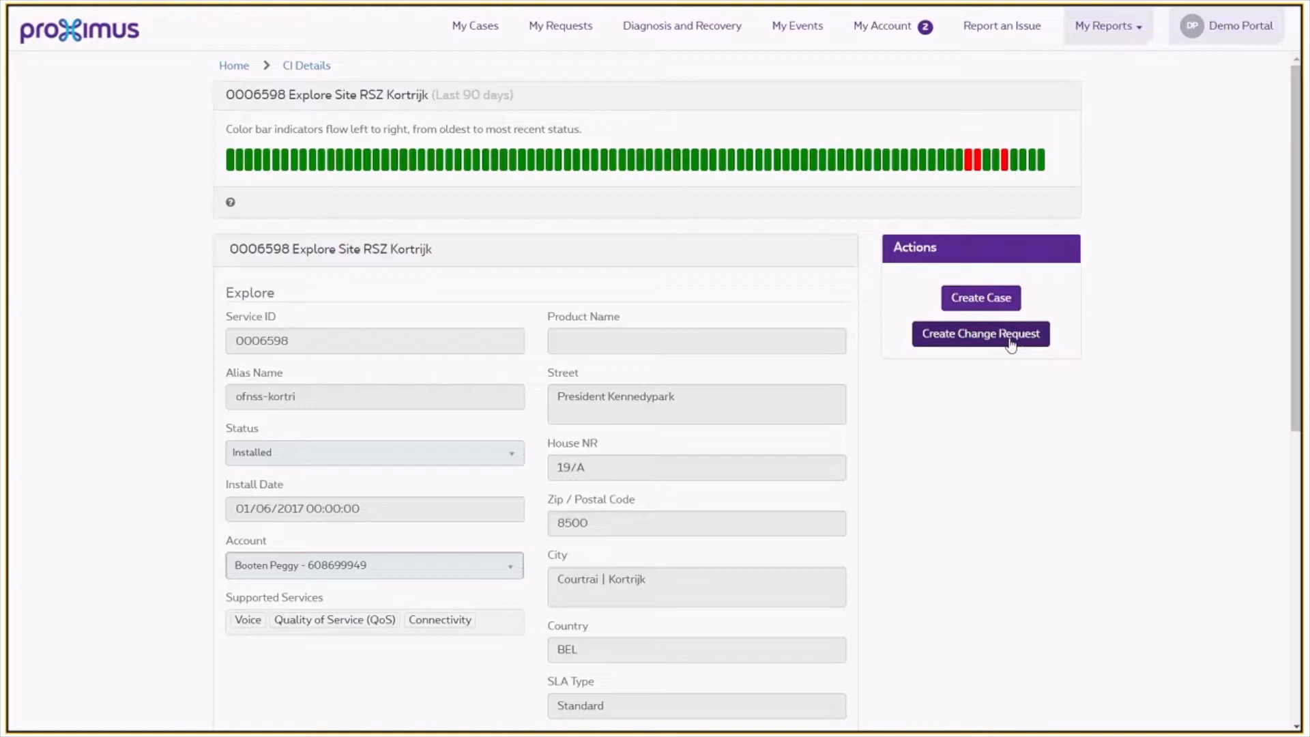
pyautogui.click(989, 301)
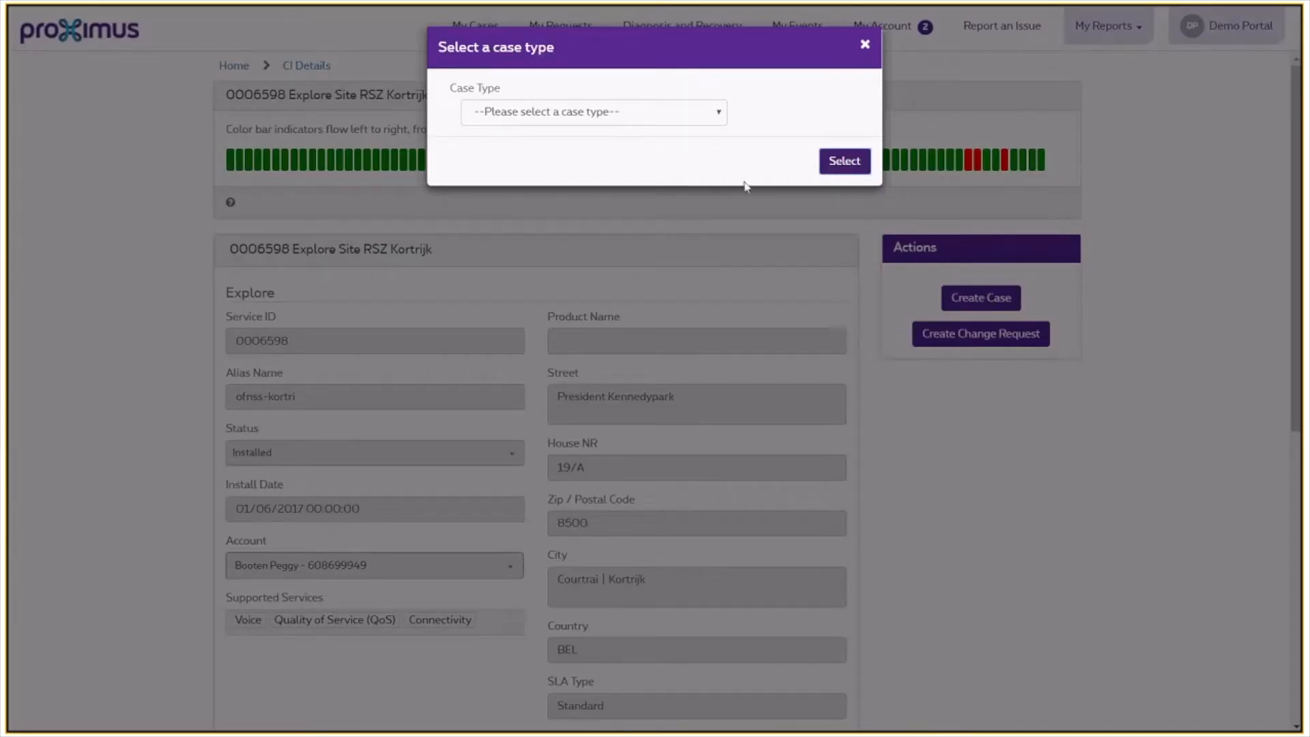
pyautogui.click(699, 117)
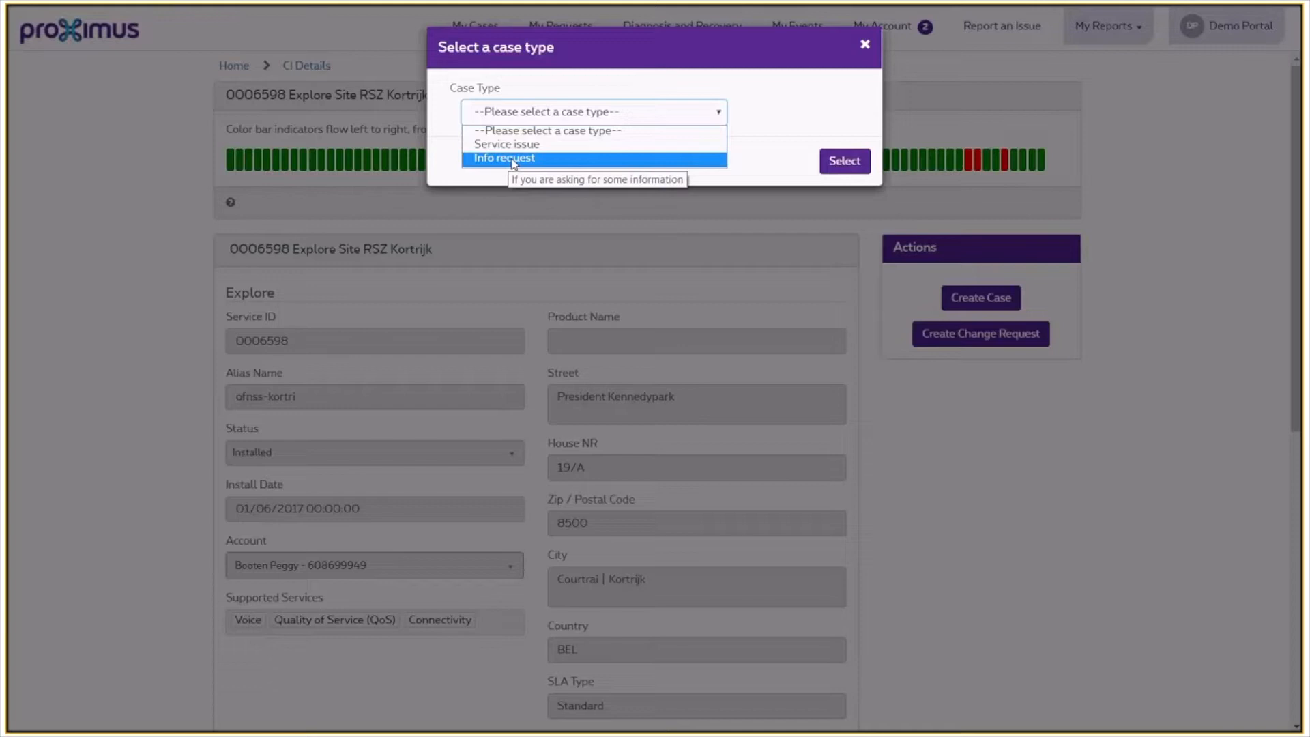
pyautogui.click(536, 145)
pyautogui.click(844, 161)
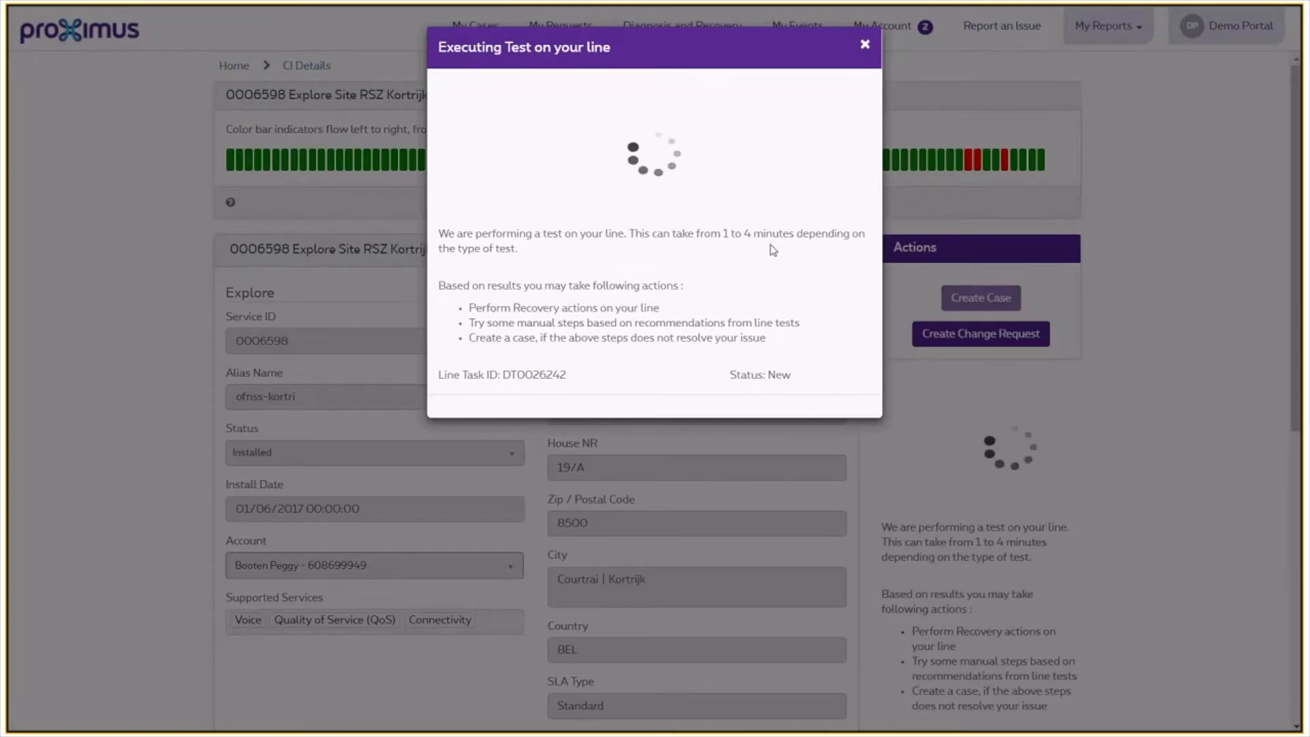
pyautogui.click(865, 44)
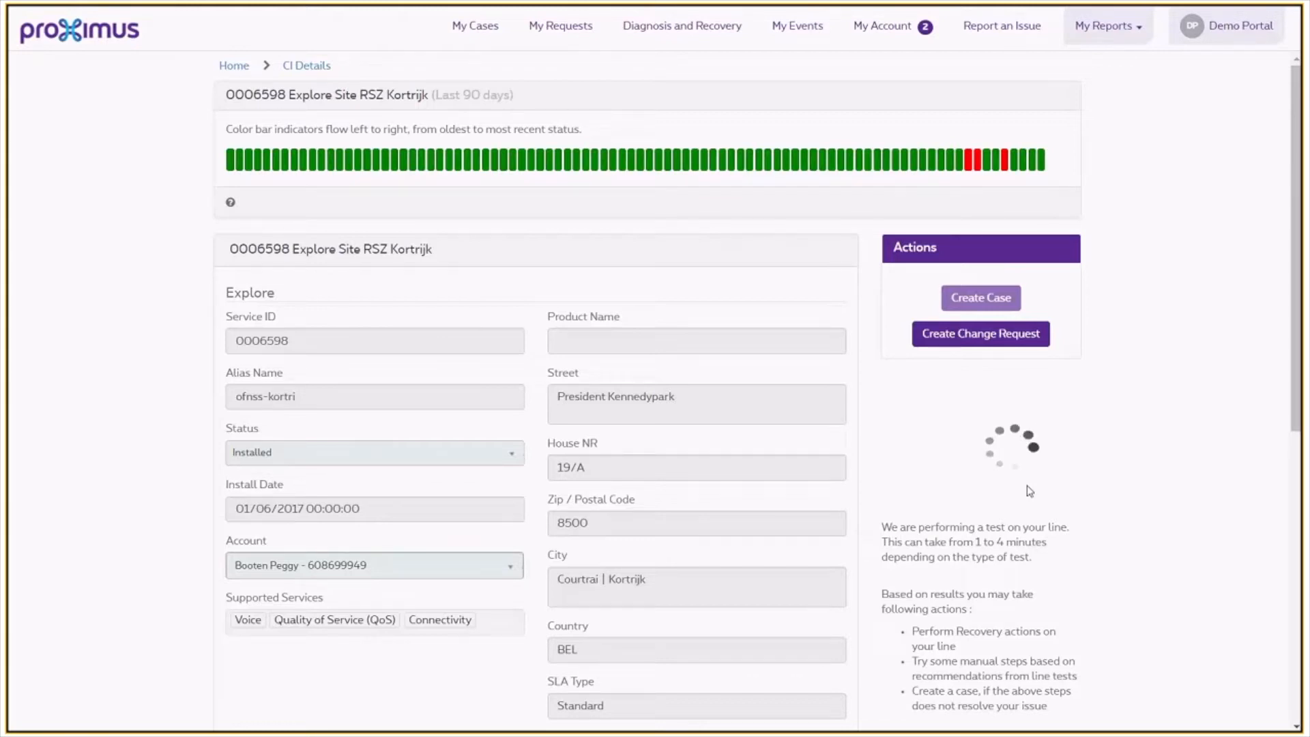
# Step: Start reporting an issue on Cloud products and open the details of the uberschwein.net.dns service
pyautogui.moveTo(1009, 129)
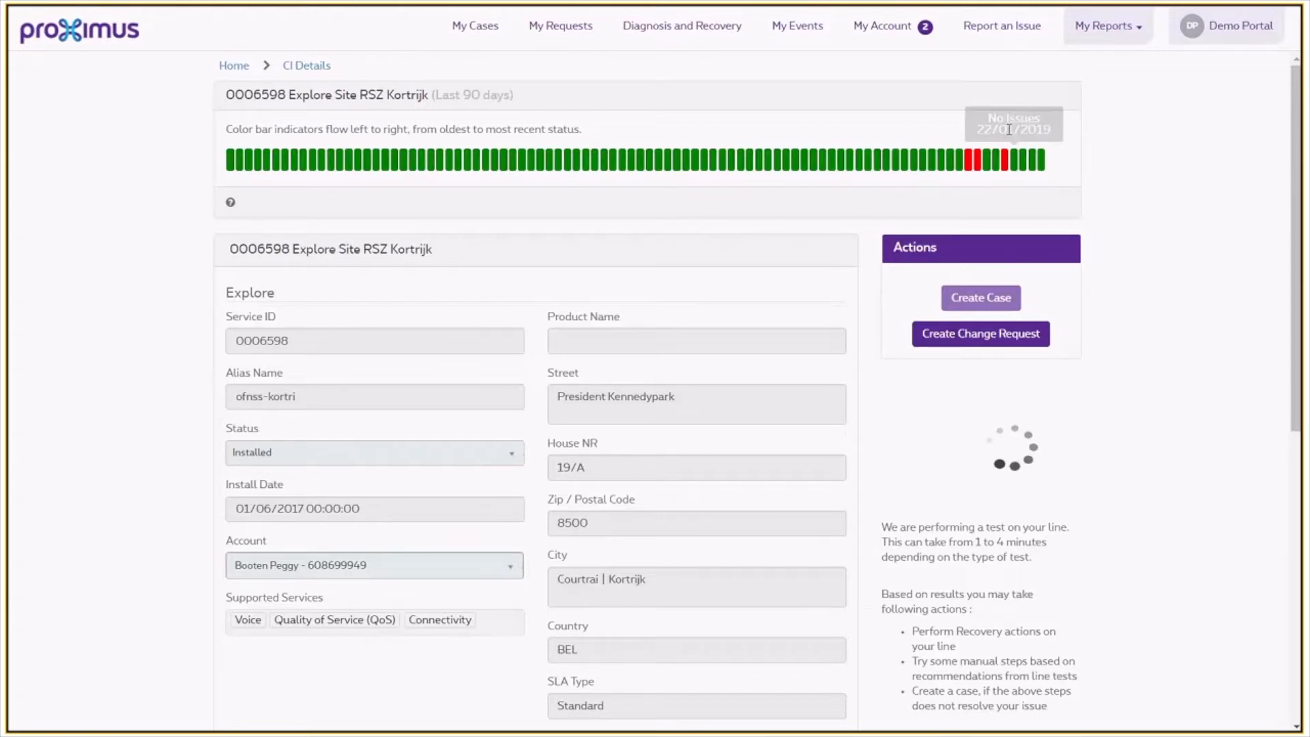
pyautogui.click(1009, 40)
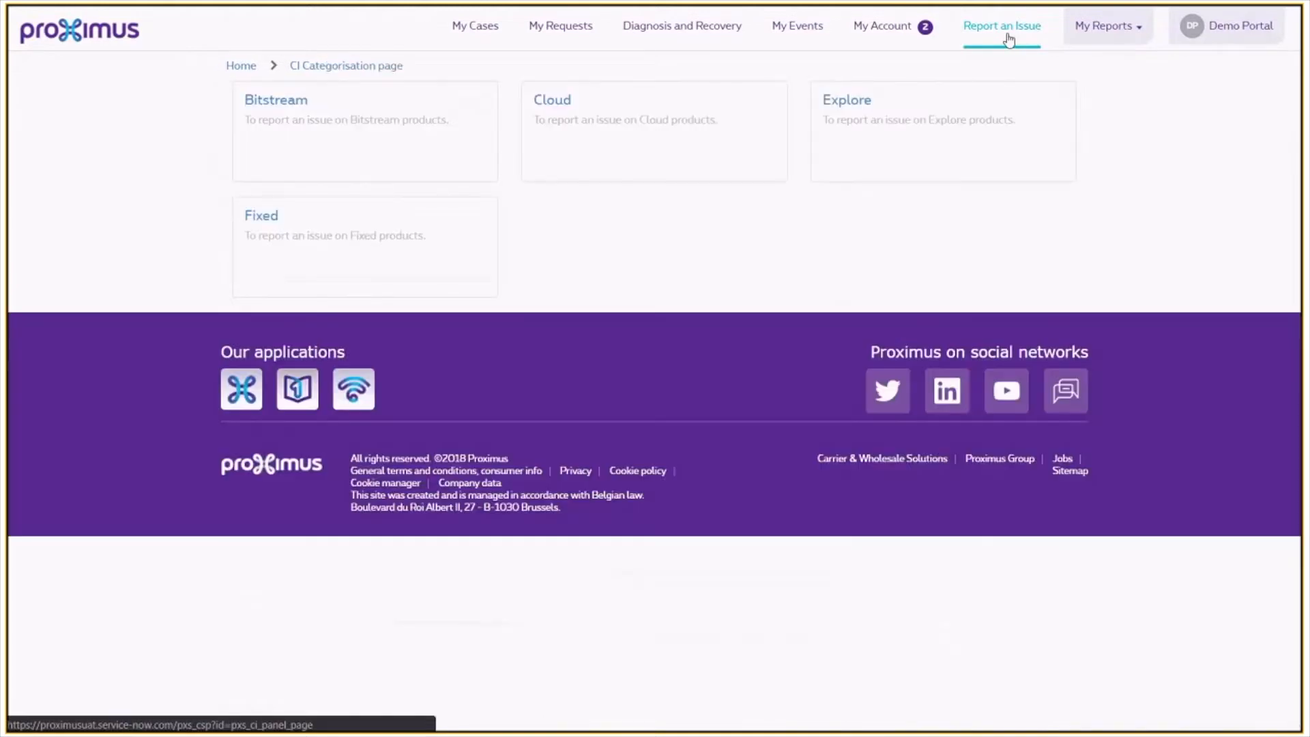
pyautogui.click(559, 110)
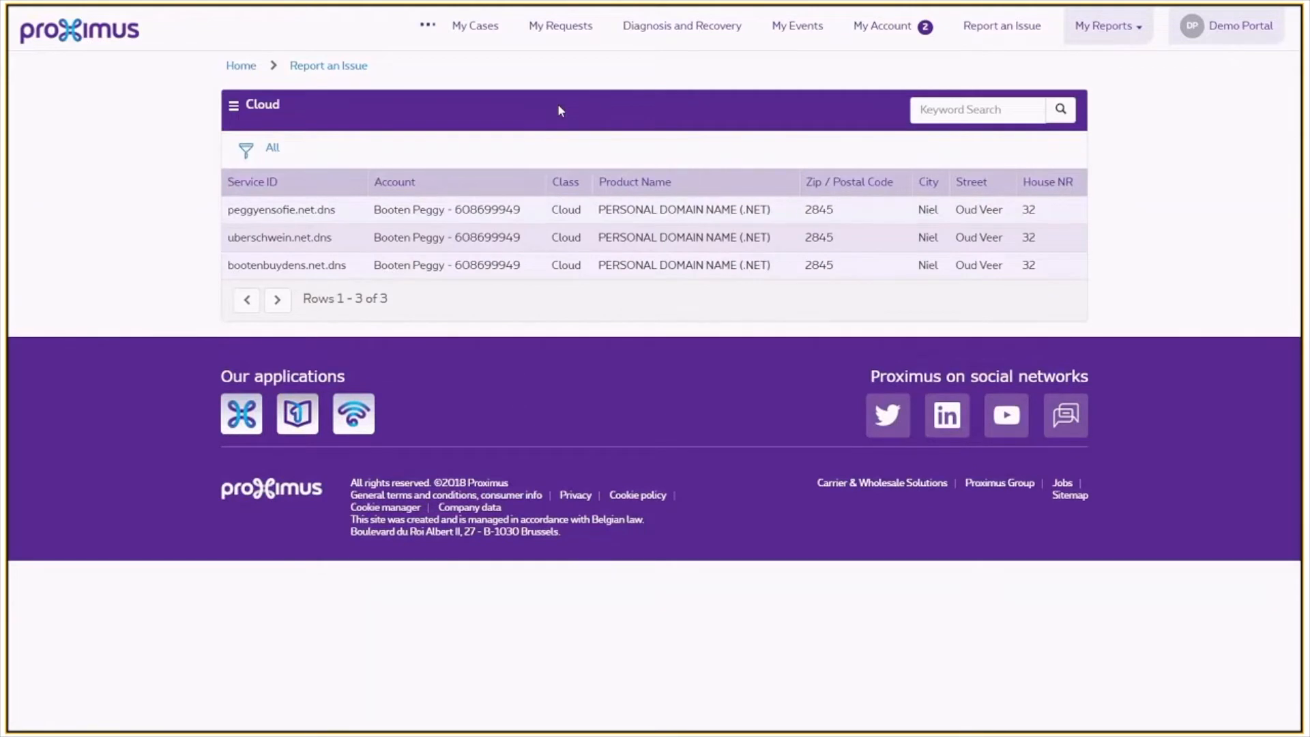
pyautogui.click(304, 238)
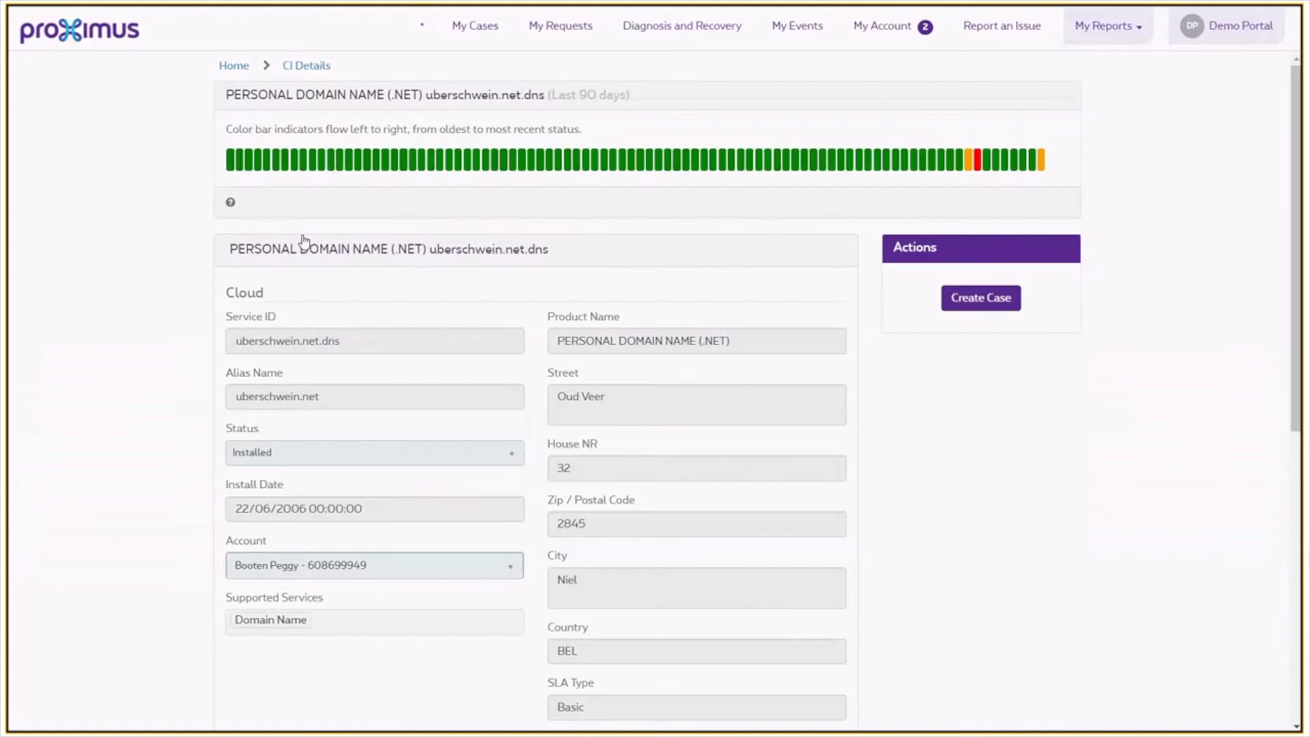
# Step: Start creating a case of type Service issue for the uberschwein.net.dns domain name service
pyautogui.click(975, 297)
pyautogui.click(625, 111)
pyautogui.click(526, 140)
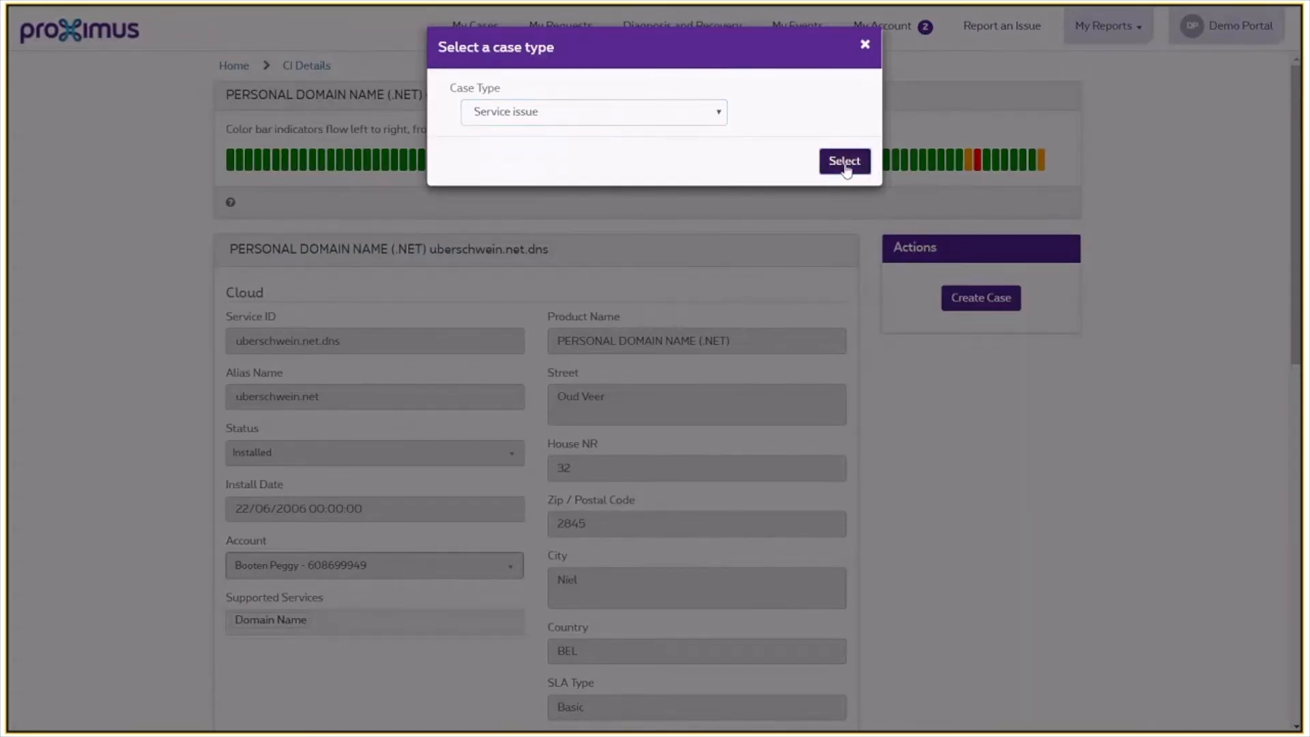
pyautogui.click(845, 162)
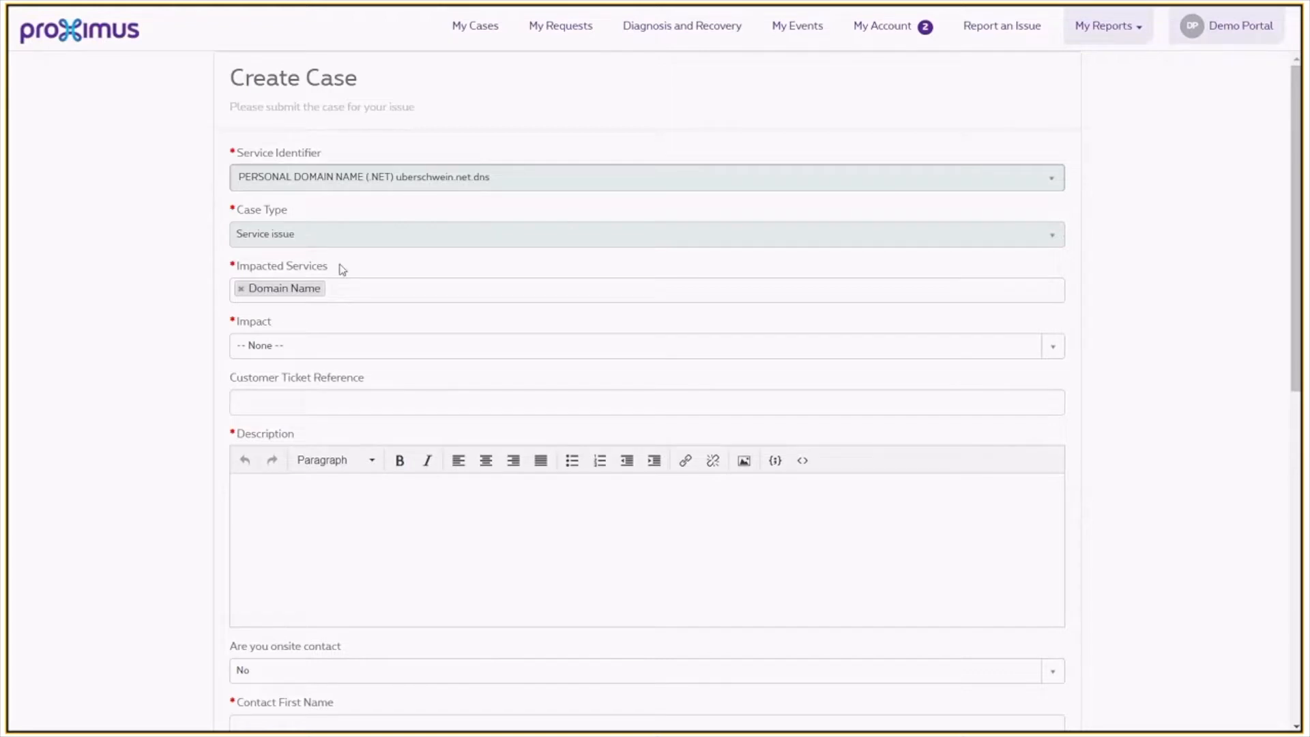
# Step: Set the case's impact to Domain name down and enter 12345 as the customer ticket reference
pyautogui.click(293, 348)
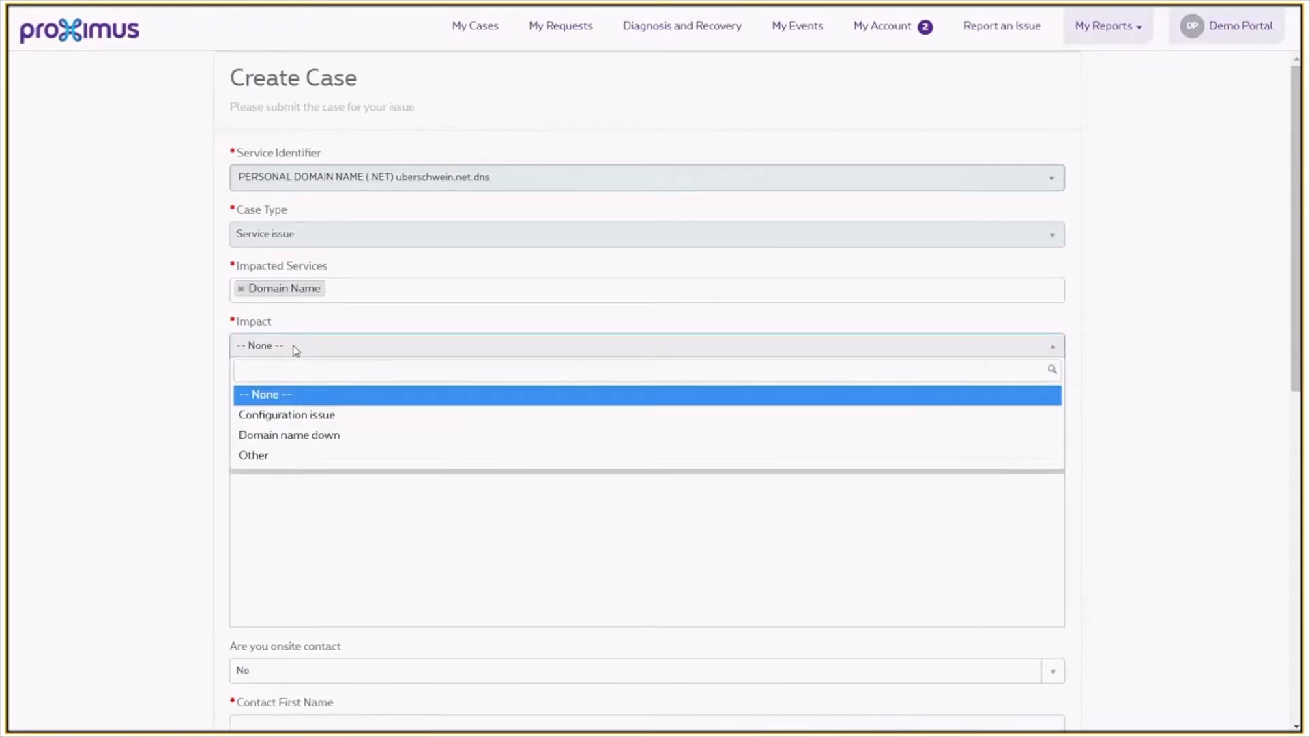
pyautogui.click(316, 434)
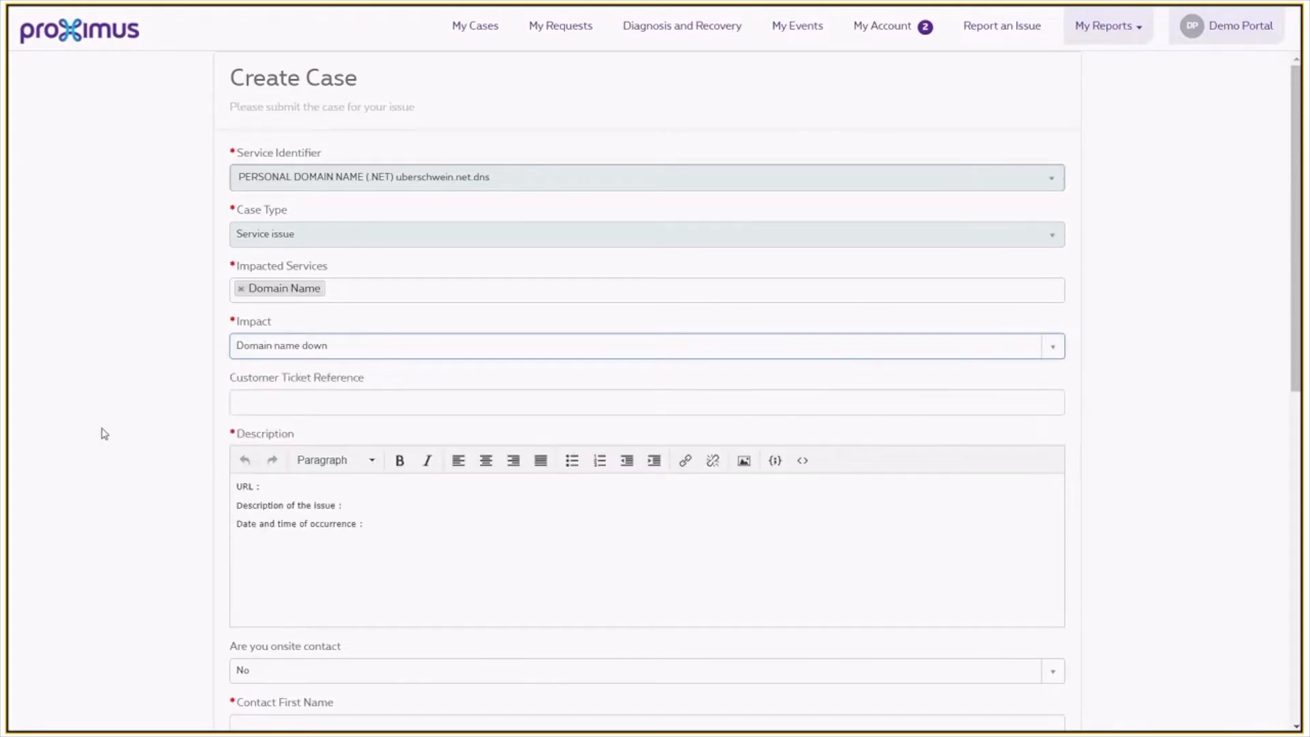
pyautogui.scroll(-1, 105, 433)
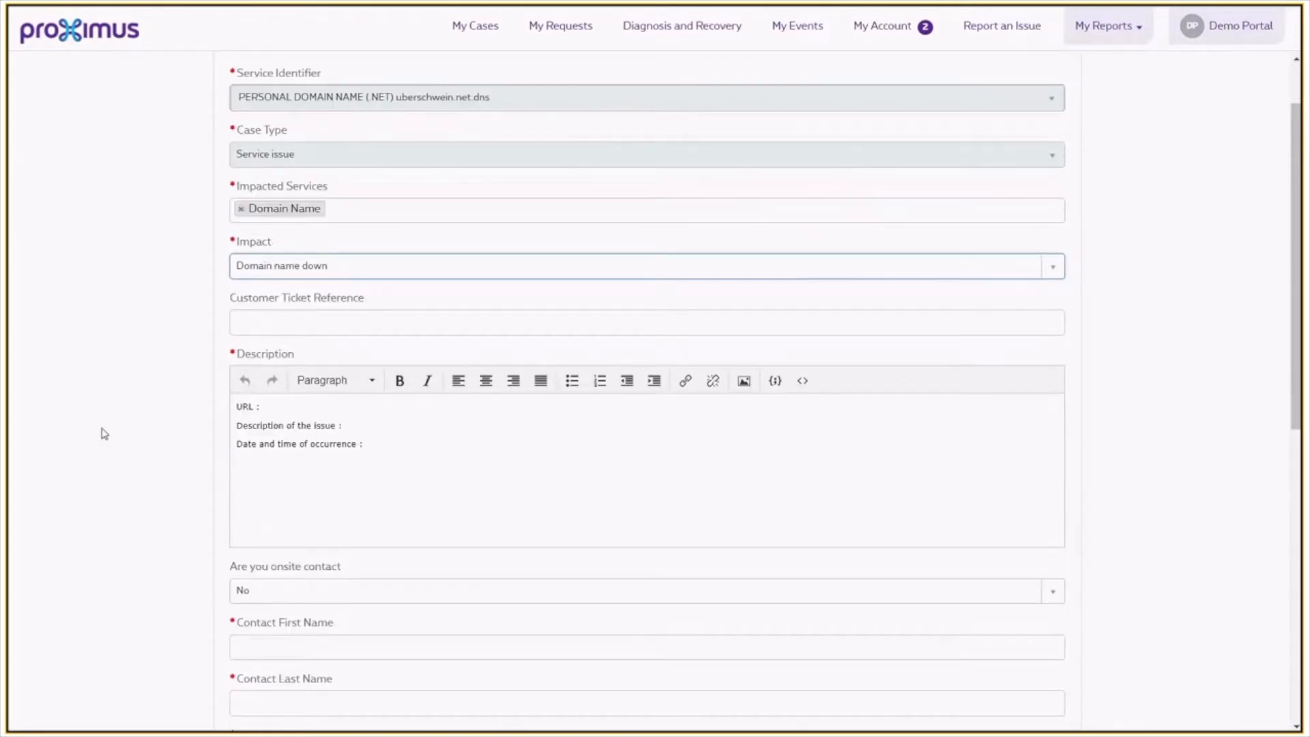
pyautogui.click(345, 323)
pyautogui.write('12345')
pyautogui.click(191, 442)
# Step: Set the onsite contact question to Yes and register the case with Proximus
pyautogui.scroll(-1, 191, 443)
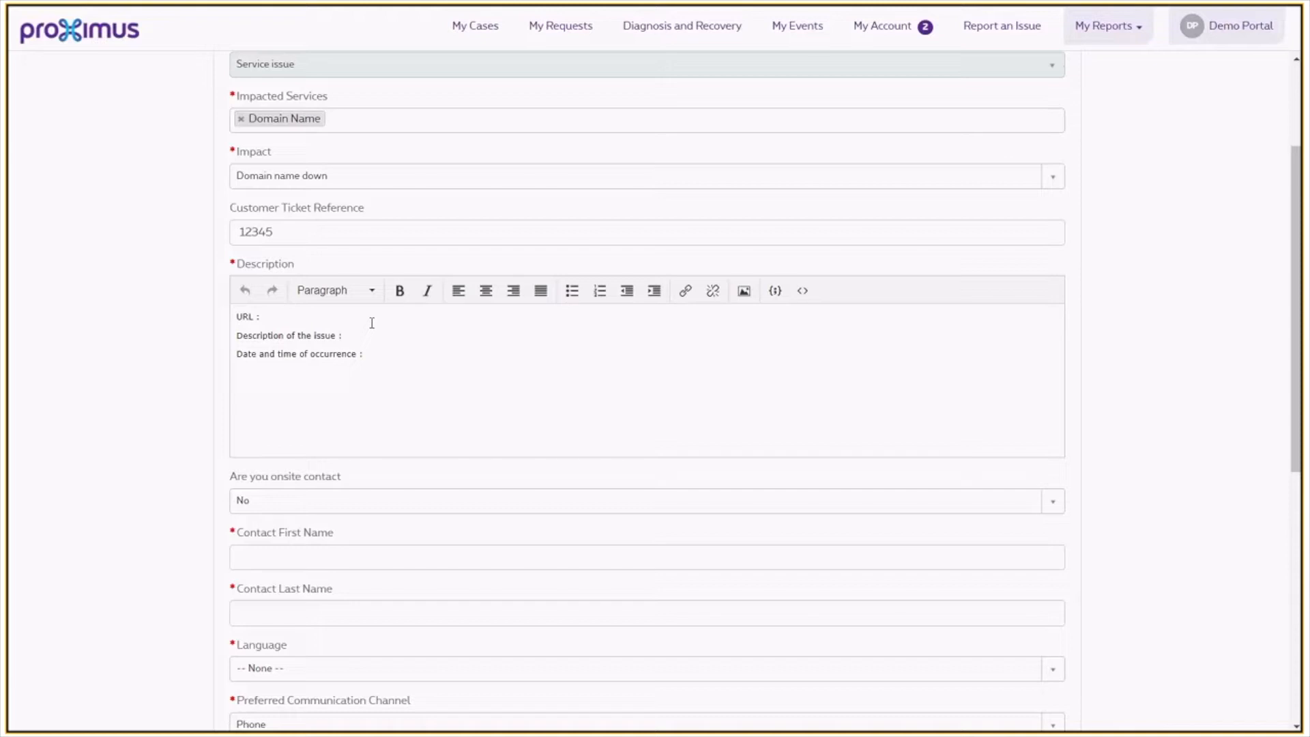
pyautogui.click(372, 332)
pyautogui.scroll(-3, 81, 496)
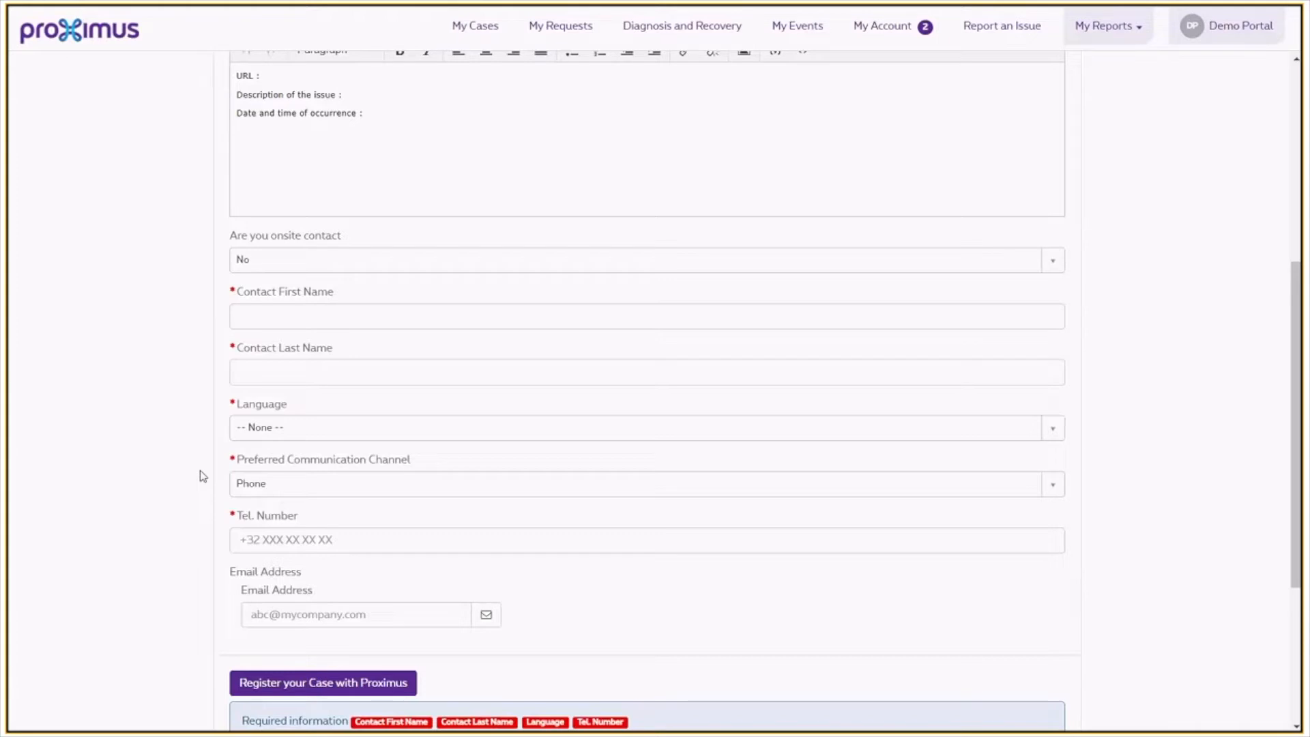
pyautogui.click(290, 272)
pyautogui.click(261, 309)
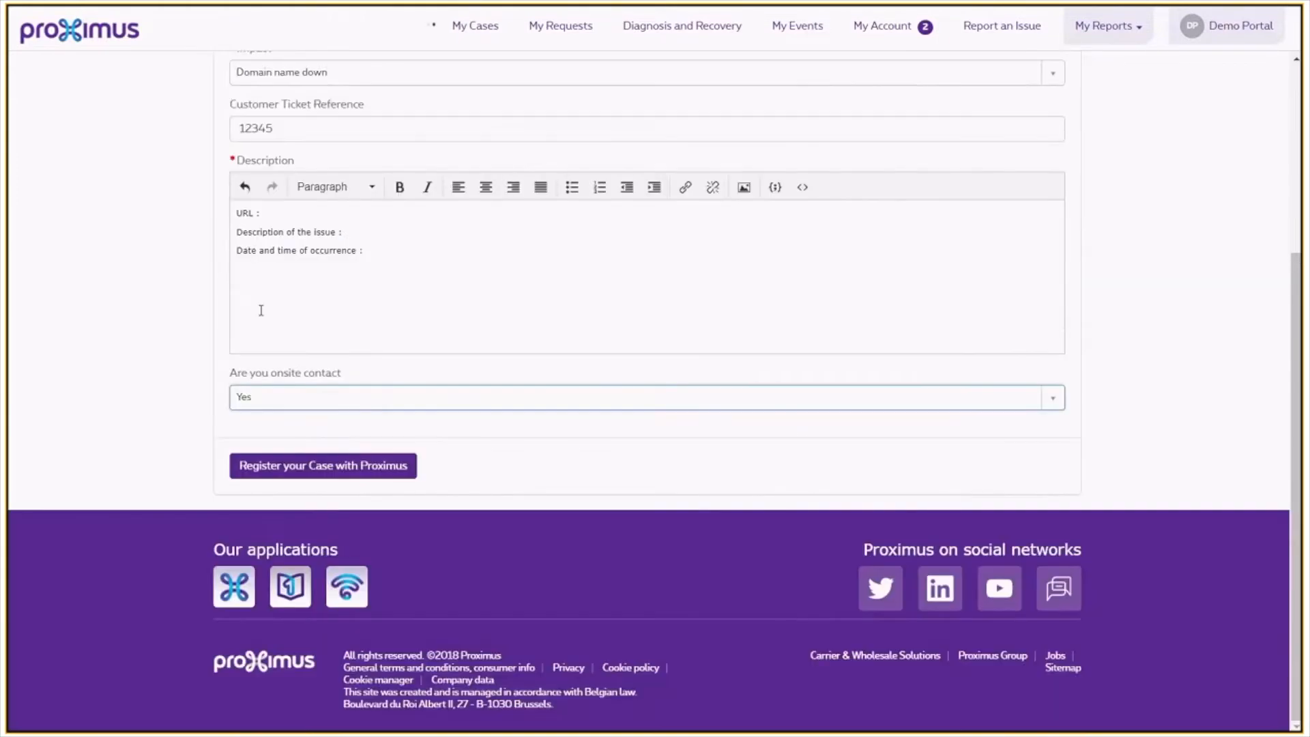
pyautogui.click(354, 480)
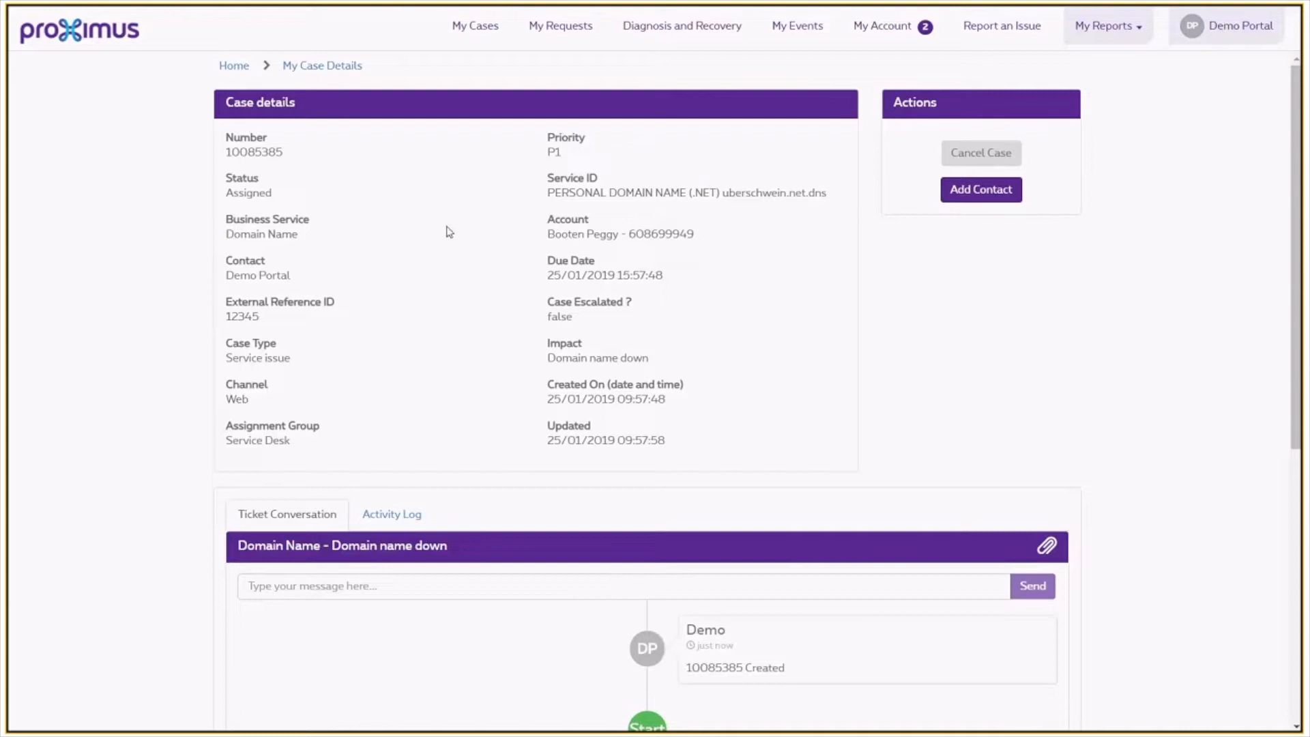
# Step: Send the message "svp gérer mon ticket rapidement" in the new case's ticket conversation
pyautogui.scroll(-2, 204, 500)
pyautogui.scroll(-2, 204, 500)
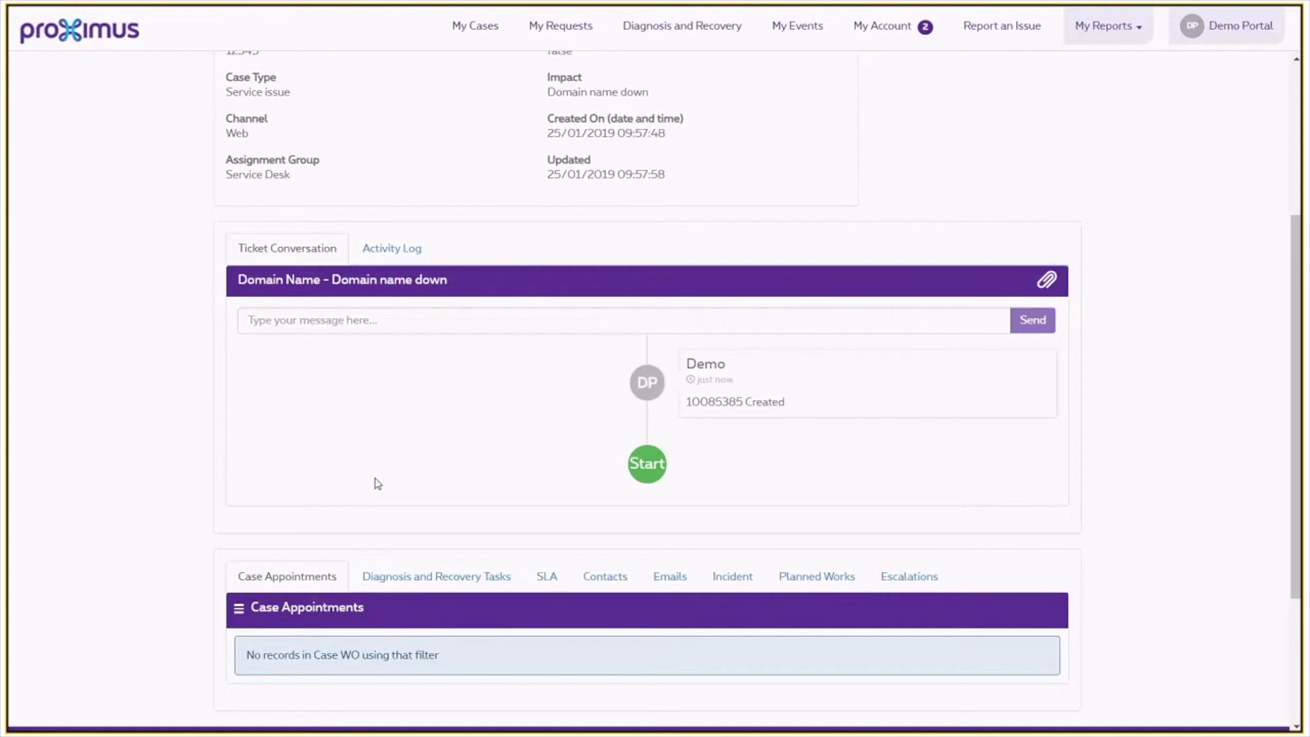
pyautogui.click(475, 316)
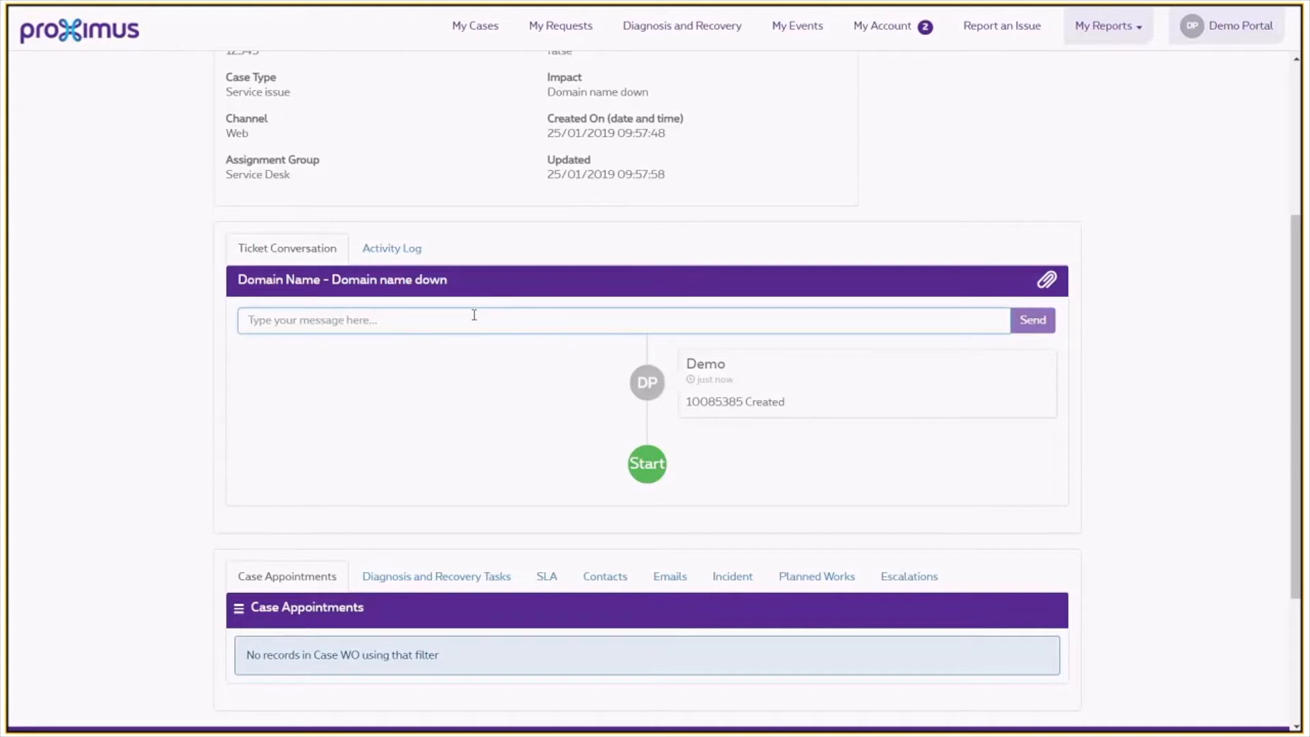
pyautogui.write('s')
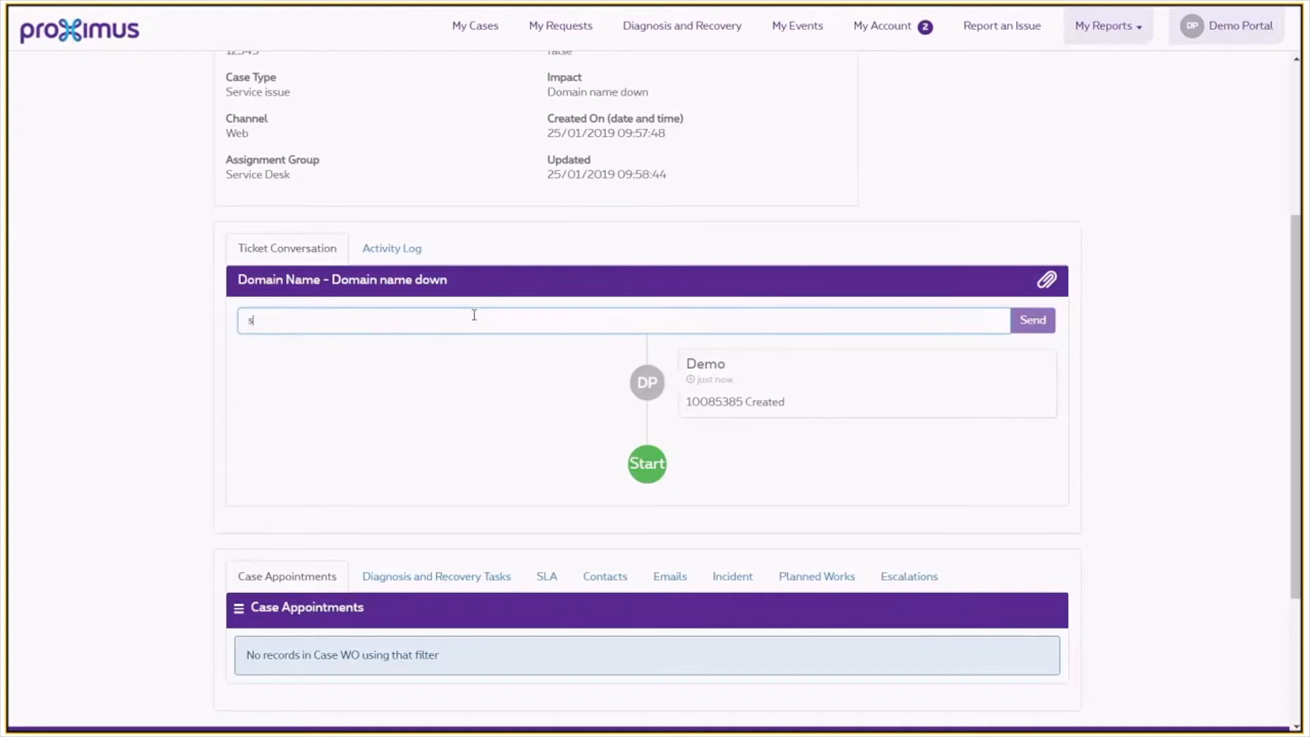
pyautogui.write('vp gé')
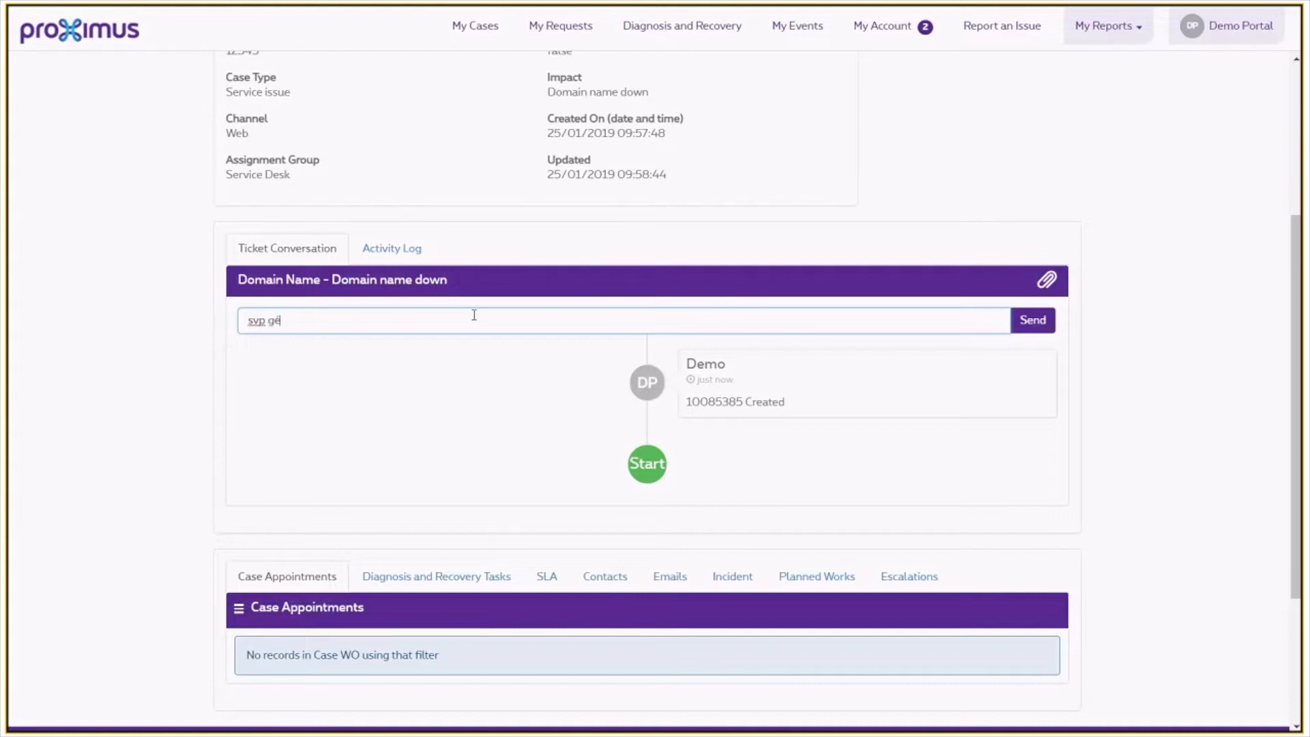
pyautogui.write('rer mon ticket rapidement')
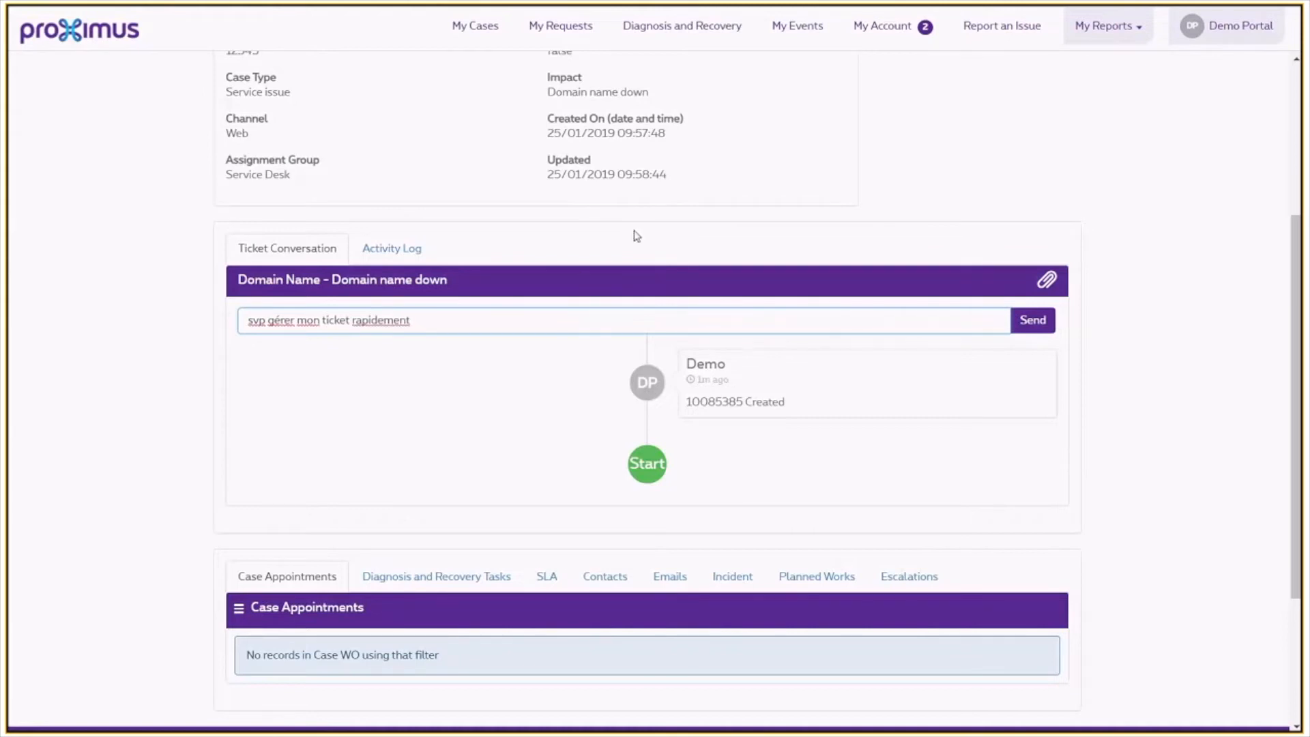
pyautogui.click(1030, 322)
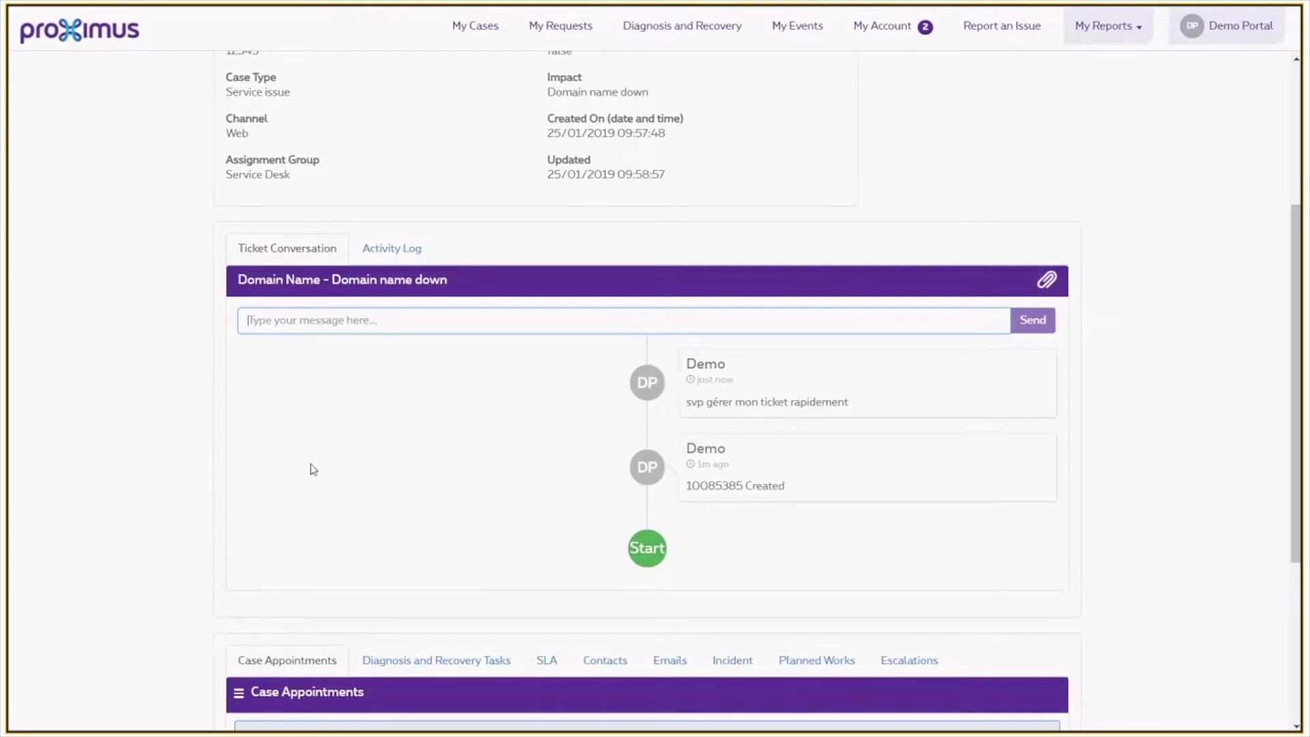
# Step: Review the activity log of the new case
pyautogui.scroll(-2, 126, 459)
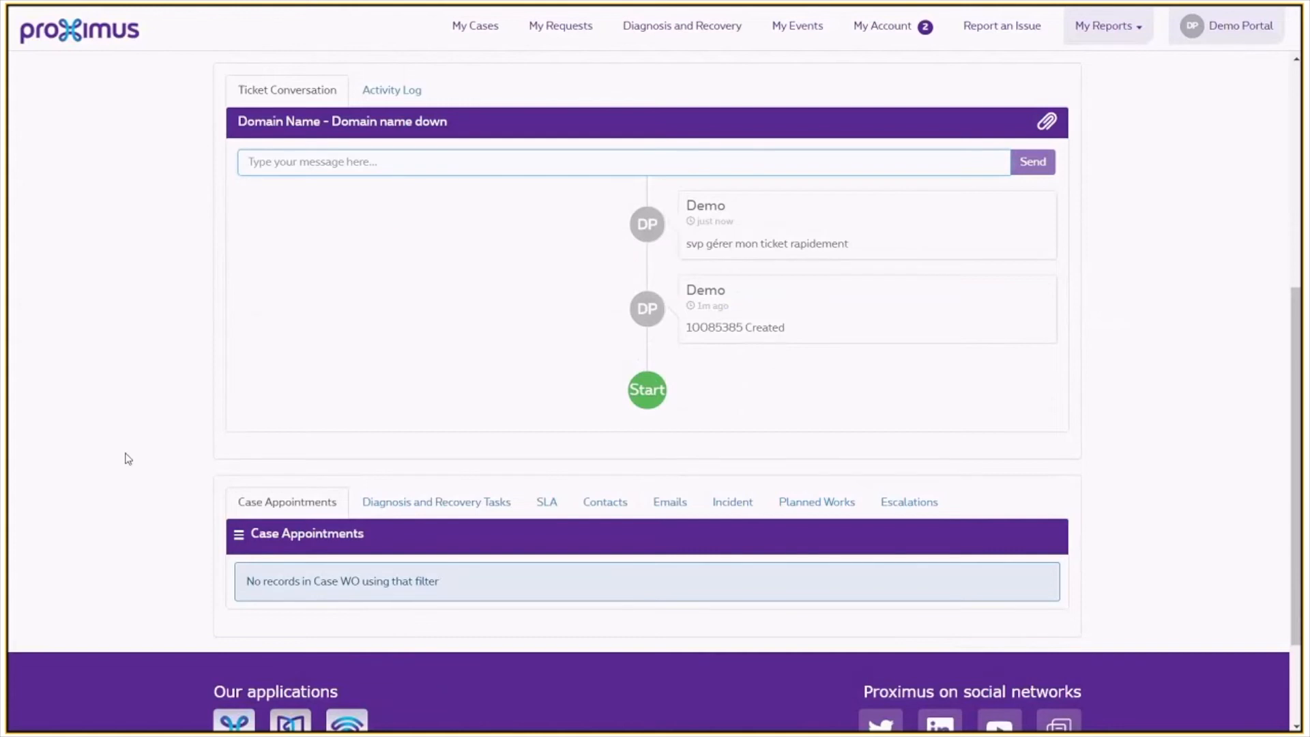
pyautogui.click(405, 88)
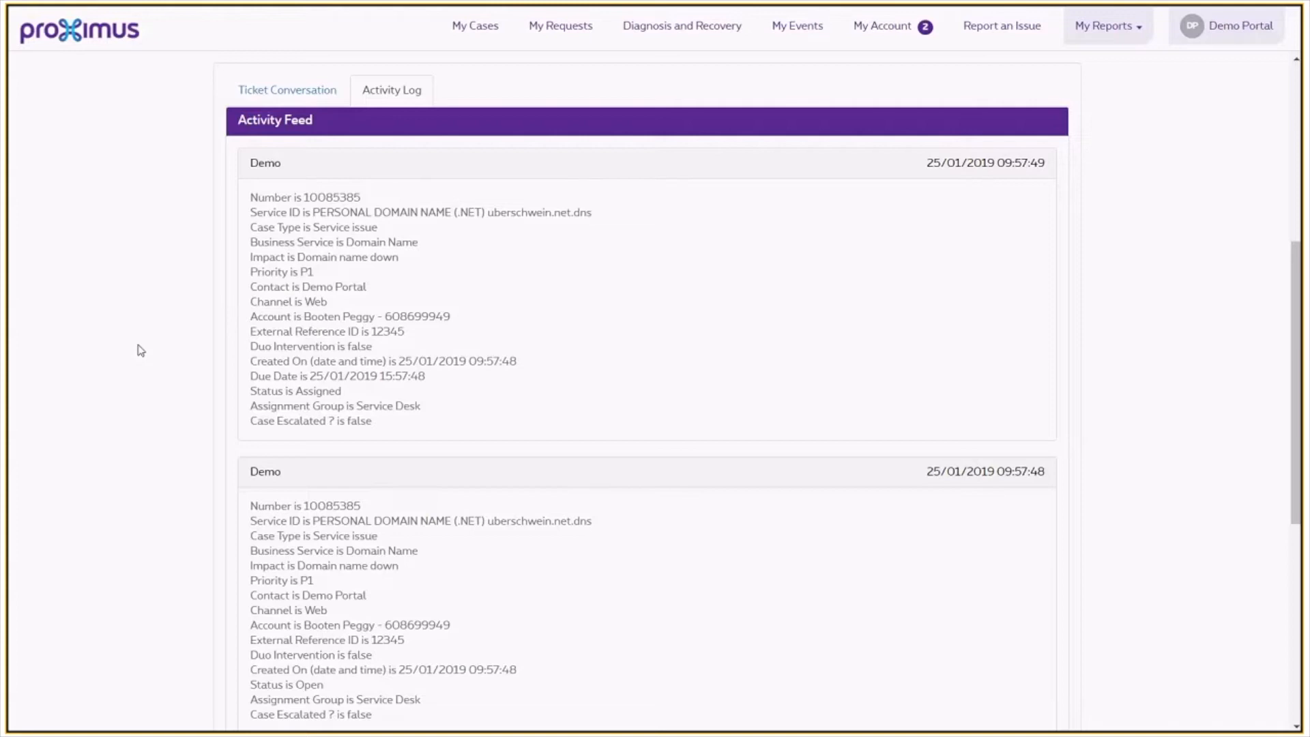
pyautogui.scroll(-4, 140, 350)
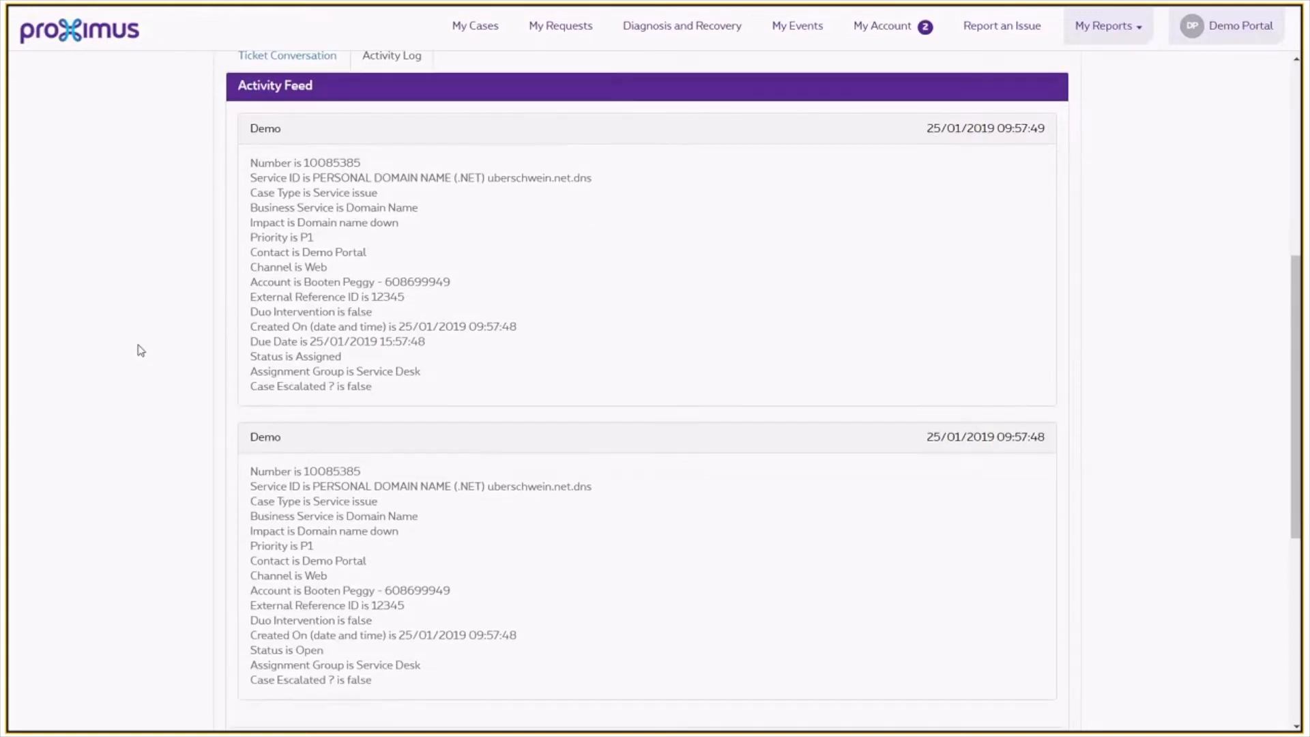
# Step: View the case's related diagnosis and recovery tasks, SLA, contacts and emails
pyautogui.scroll(-3, 140, 350)
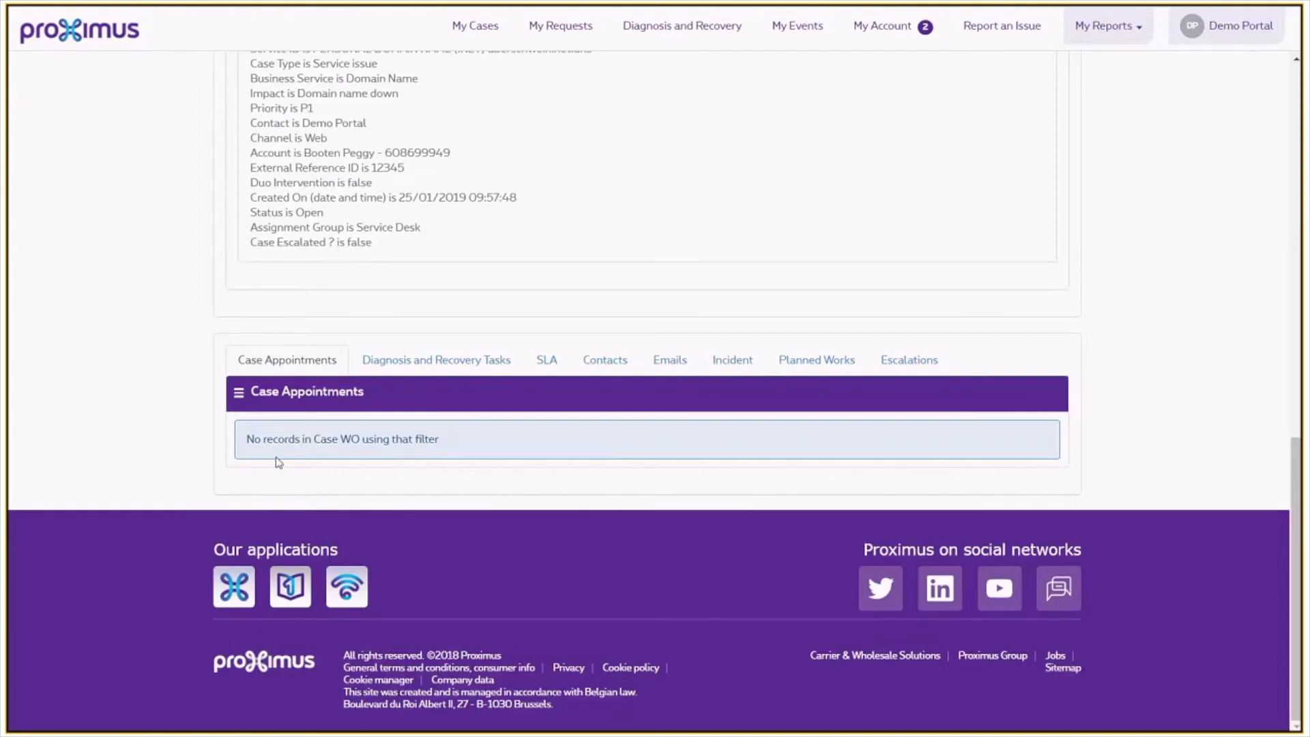
pyautogui.click(475, 363)
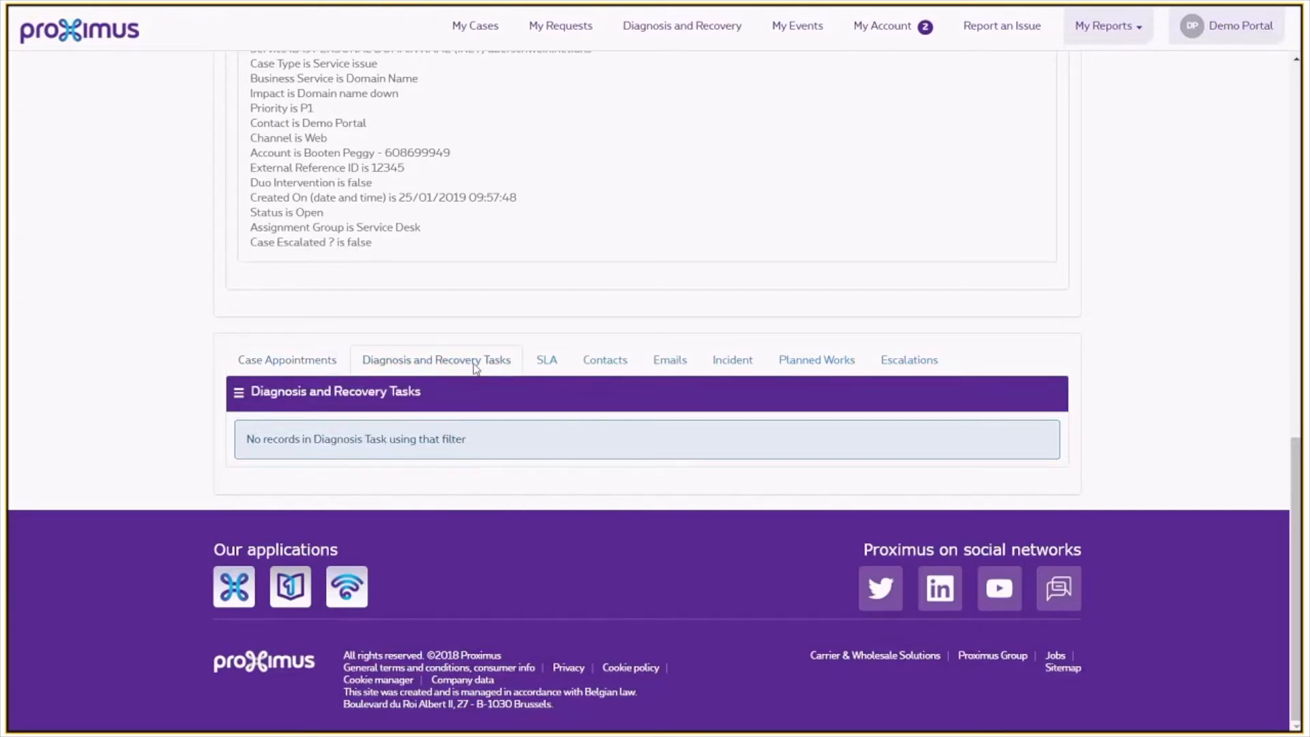
pyautogui.click(545, 360)
pyautogui.click(618, 365)
pyautogui.click(676, 357)
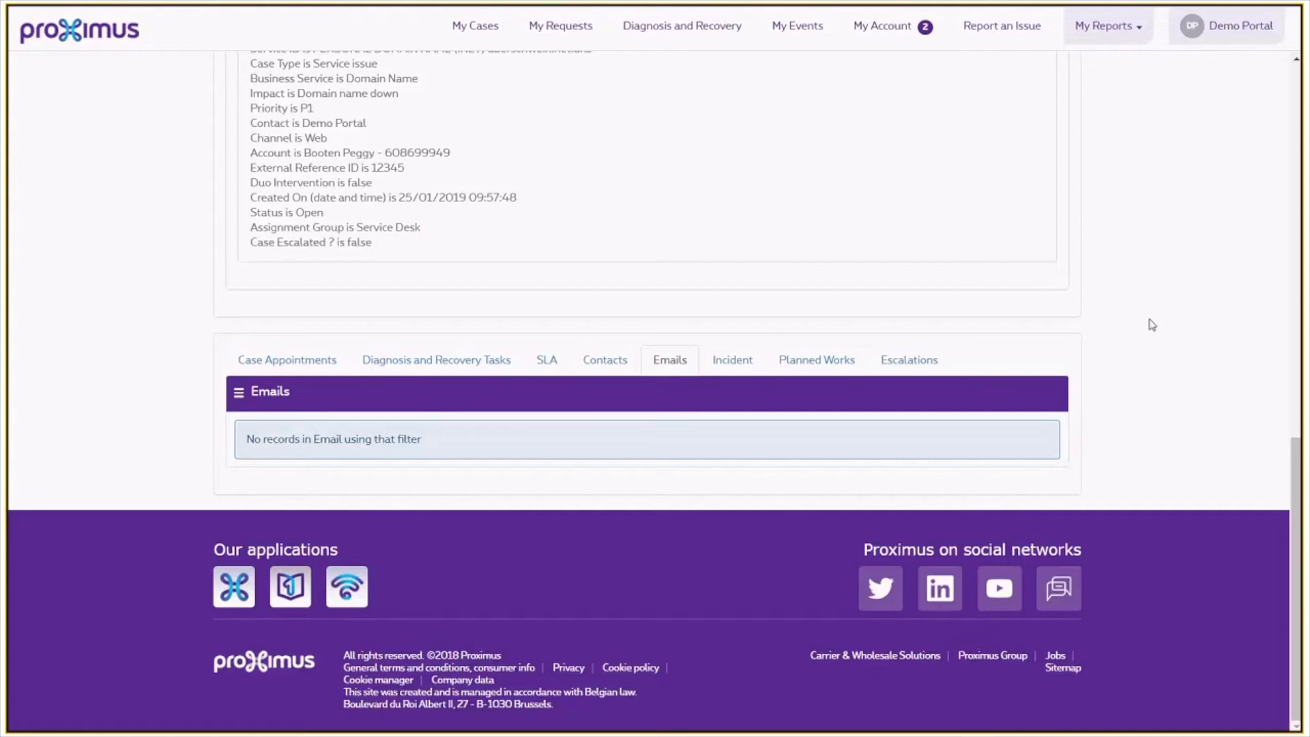
# Step: Open the form for adding a contact to the case and view the available case responsibility options
pyautogui.scroll(5, 1151, 325)
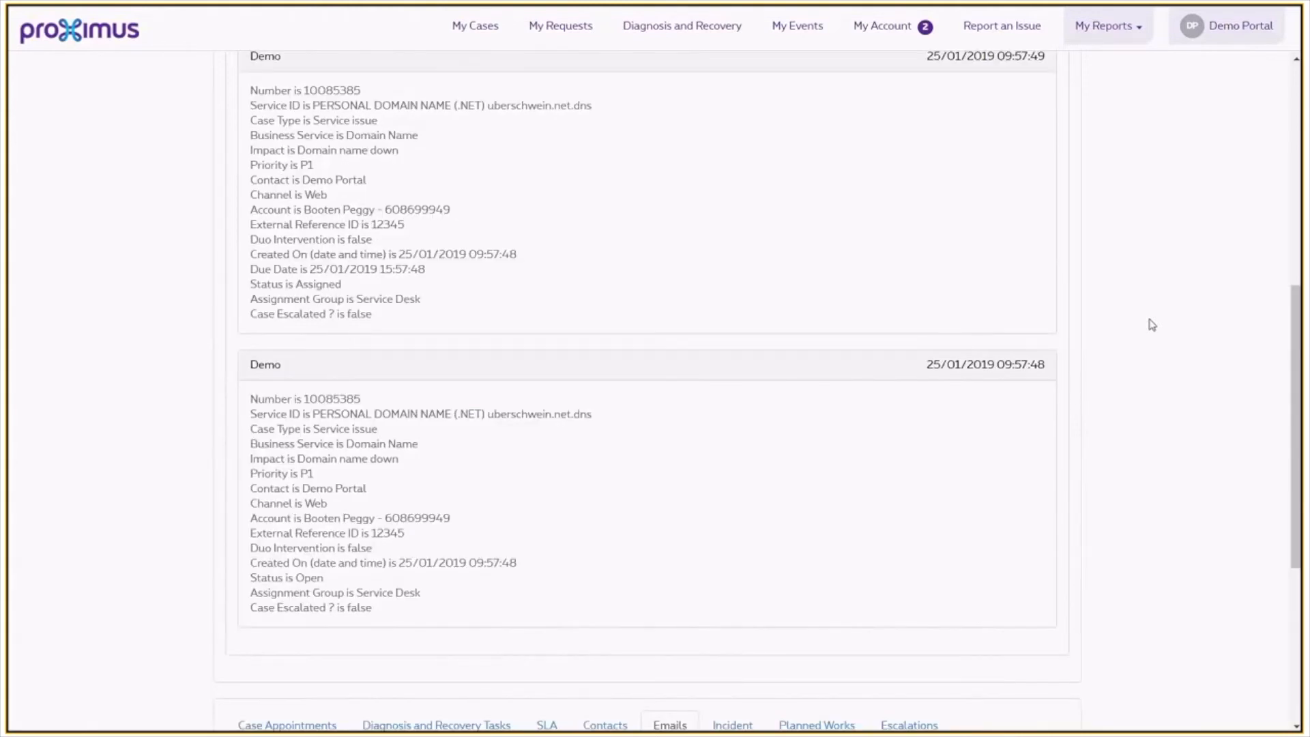
pyautogui.scroll(7, 1151, 325)
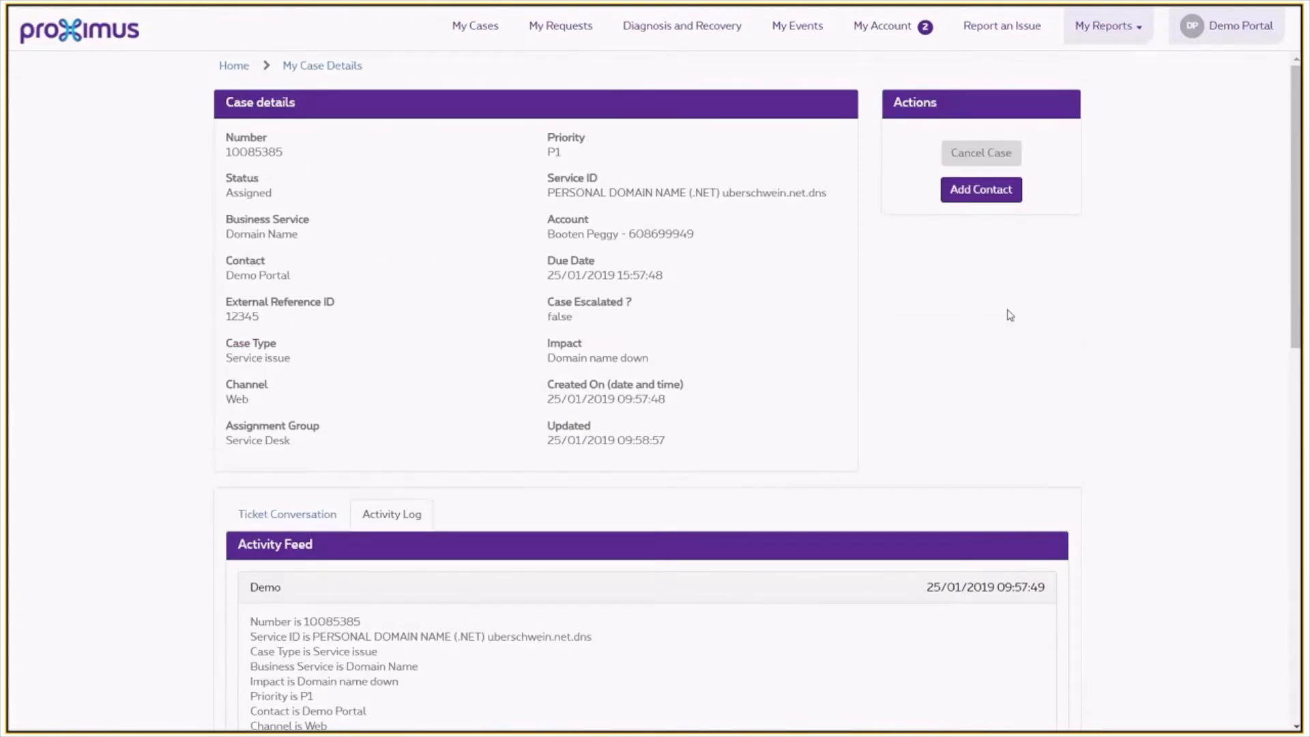
pyautogui.click(985, 198)
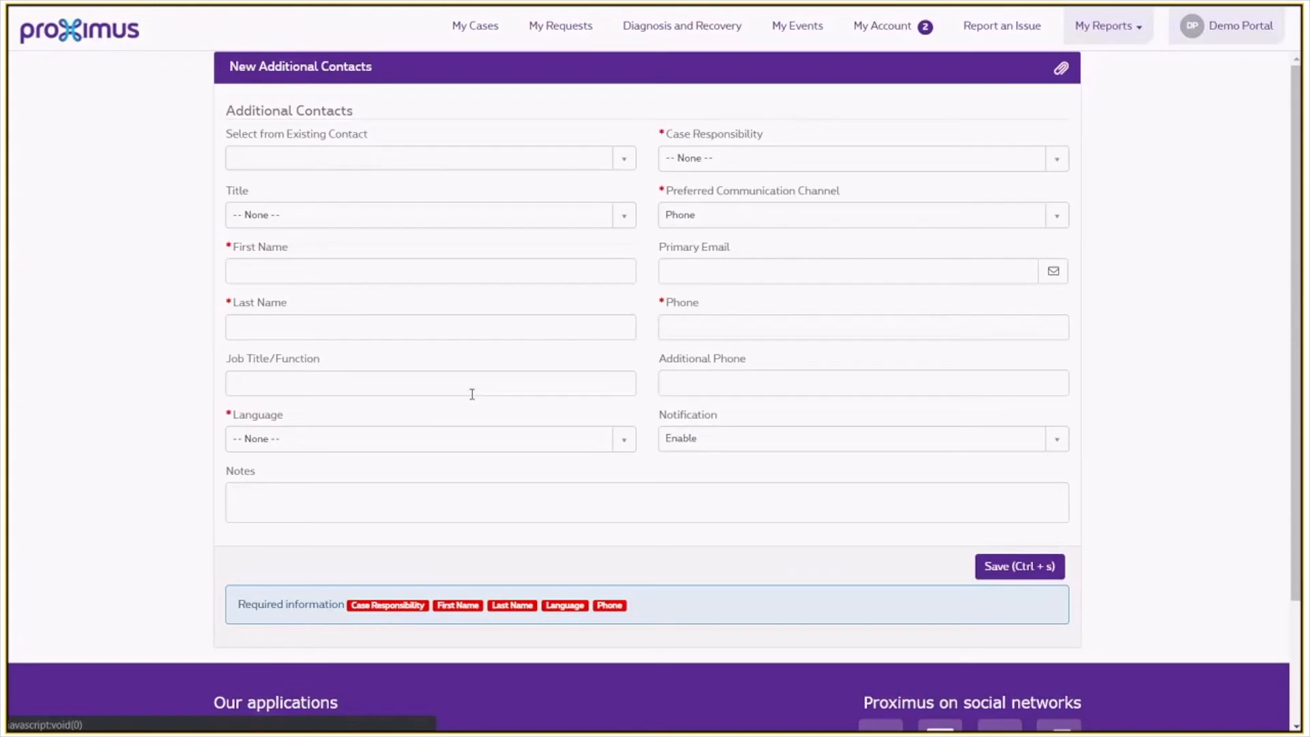
pyautogui.click(718, 161)
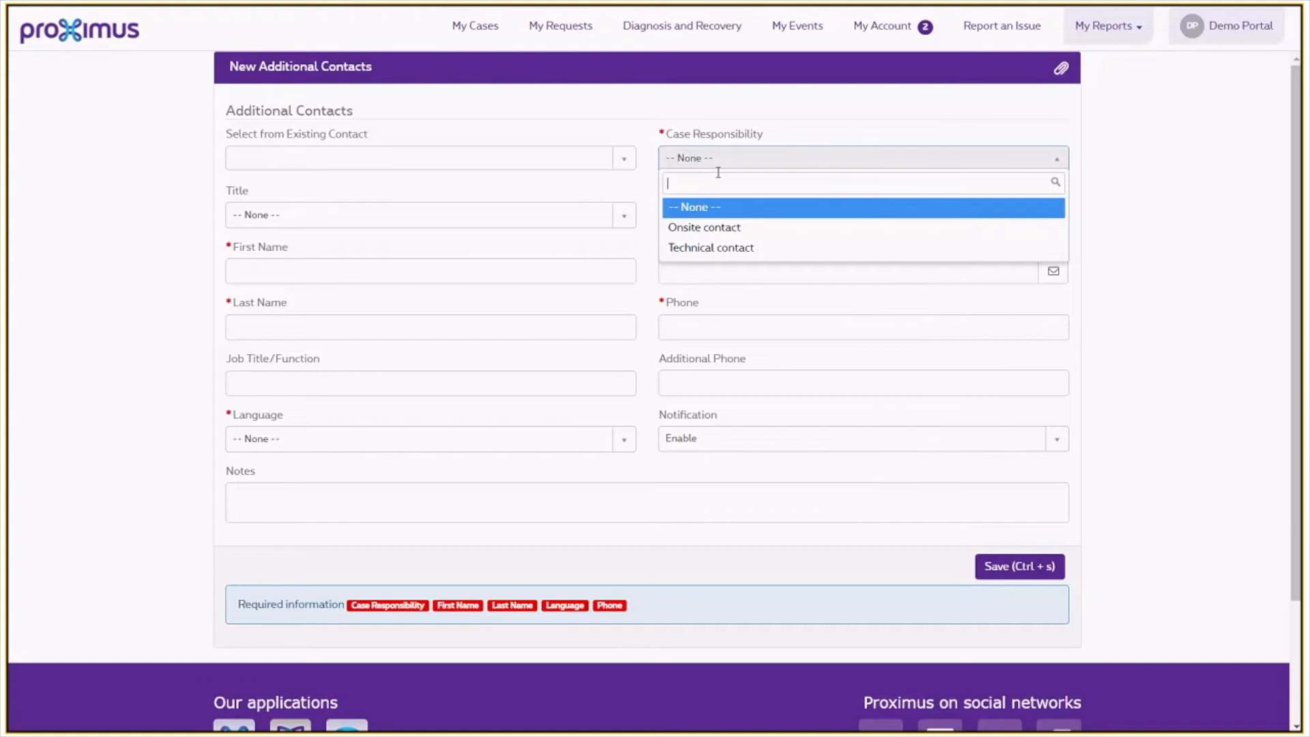
pyautogui.click(175, 221)
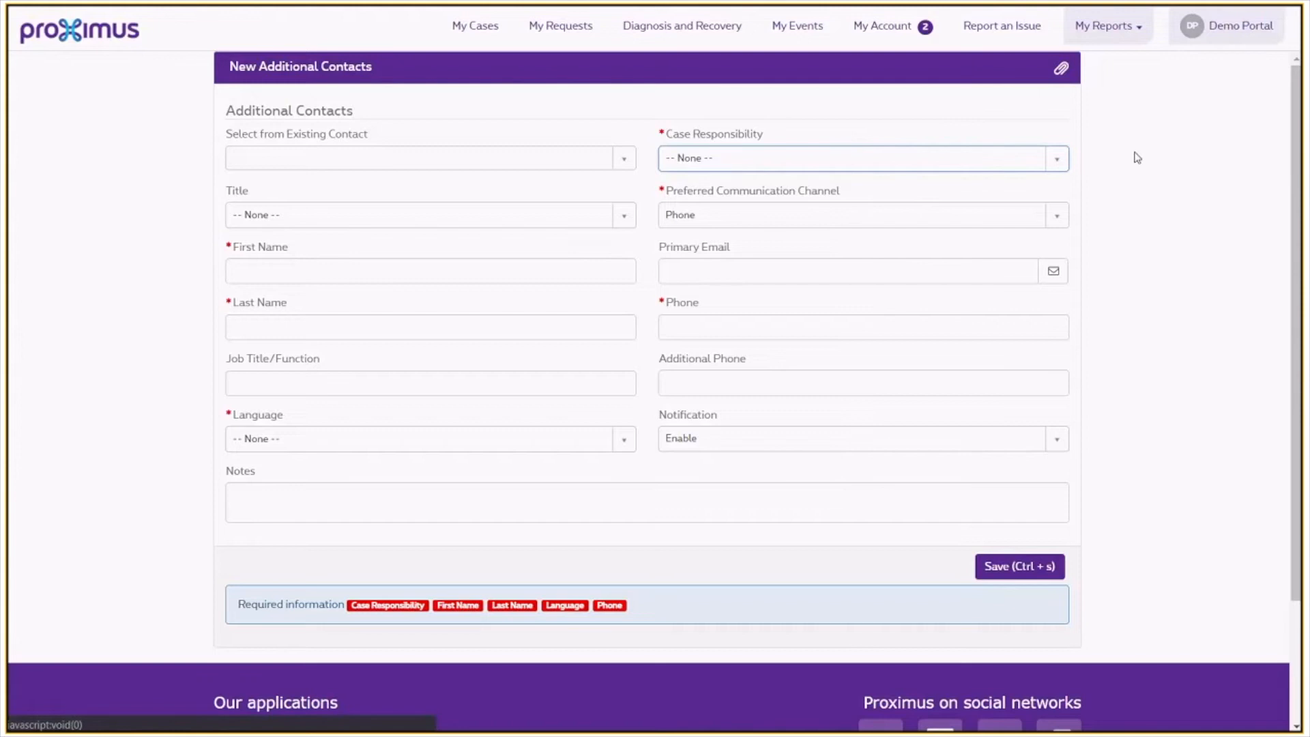
# Step: Open the general dashboard and review its case counts and the charts by status, priority and product line
pyautogui.click(1123, 30)
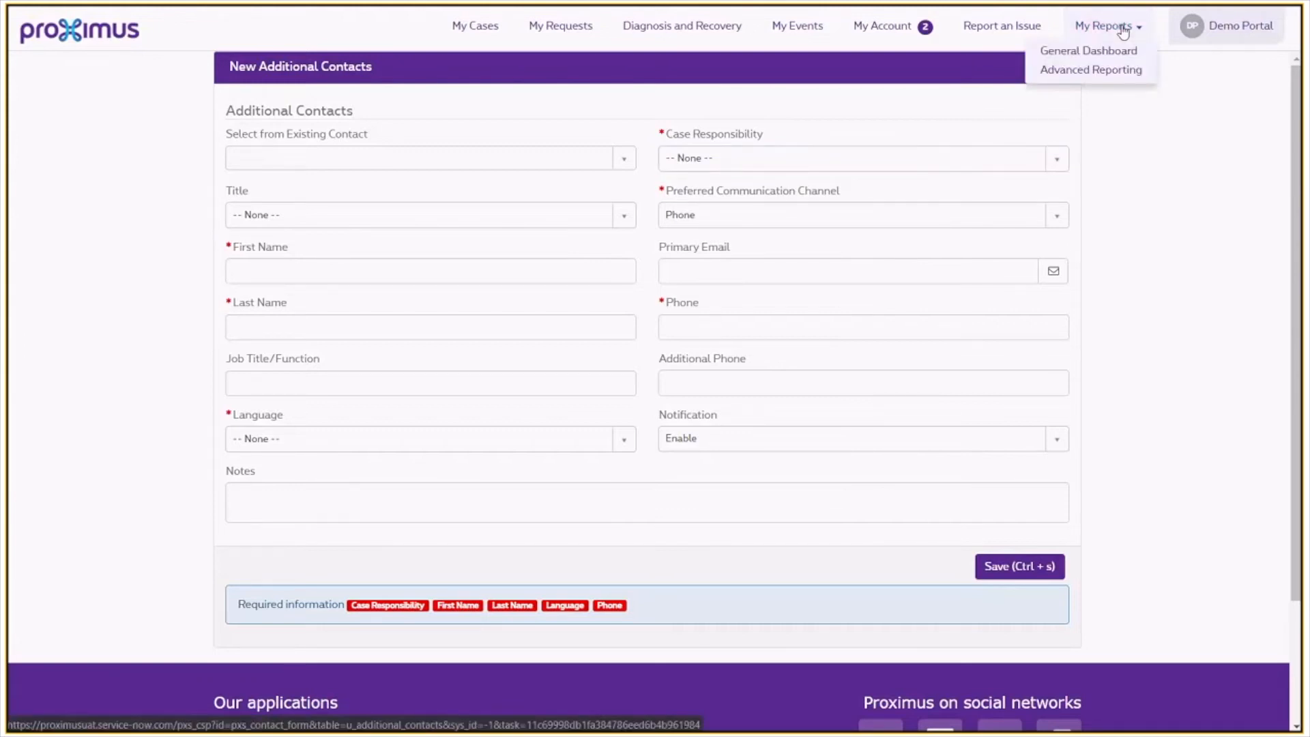
pyautogui.click(1106, 52)
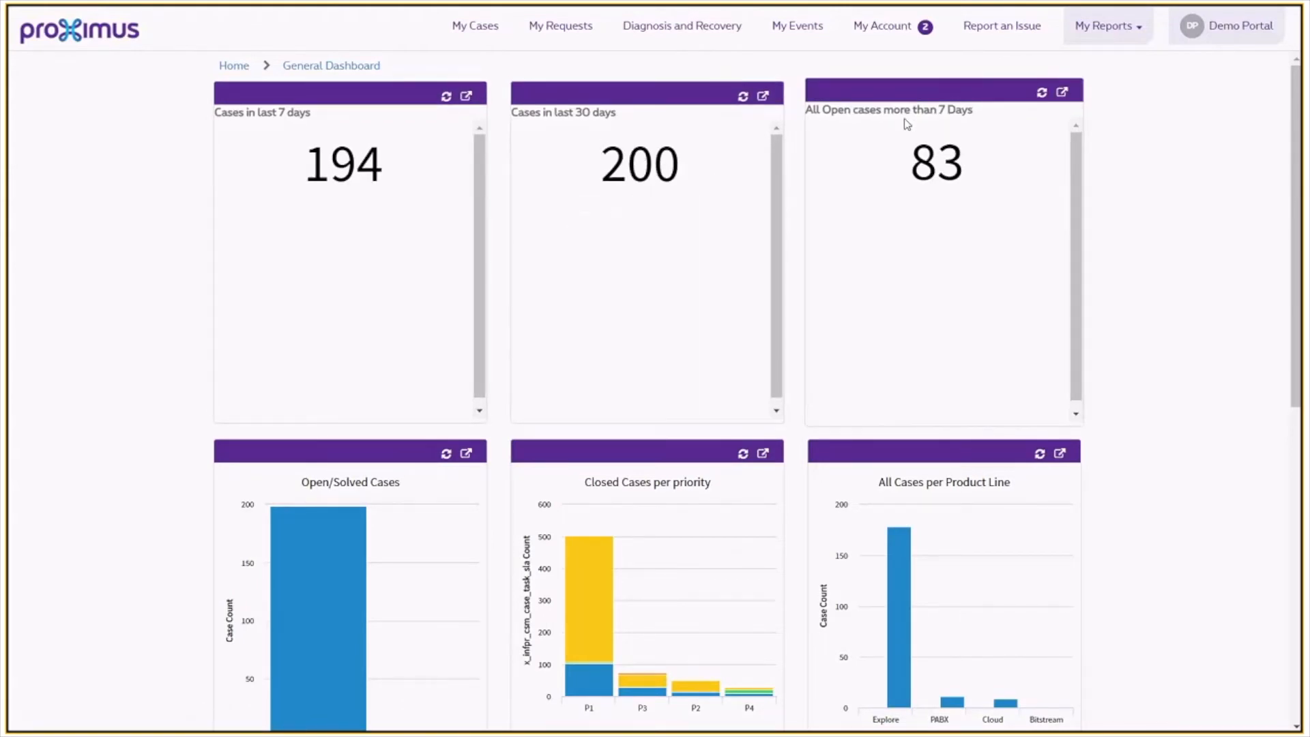
pyautogui.scroll(-5, 1163, 333)
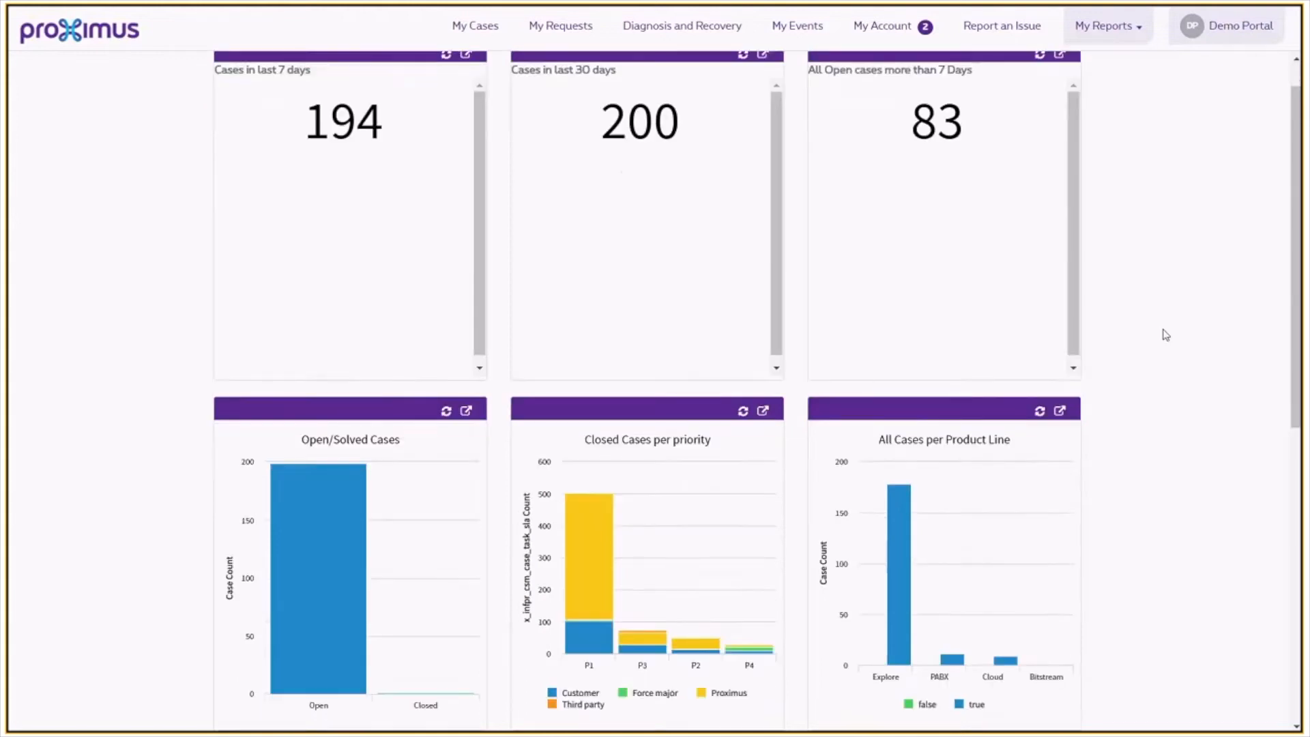
pyautogui.scroll(6, 1165, 334)
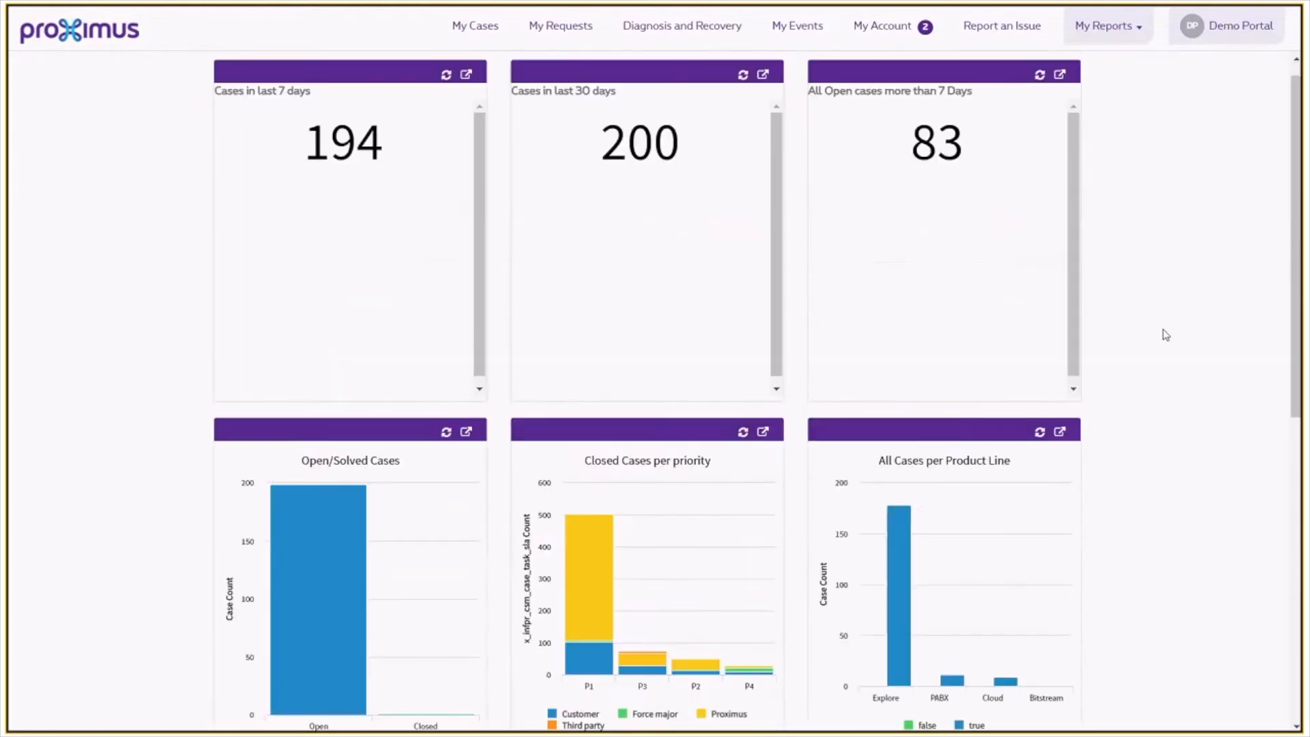
# Step: Open the advanced case report and look through all of its columns
pyautogui.click(1116, 29)
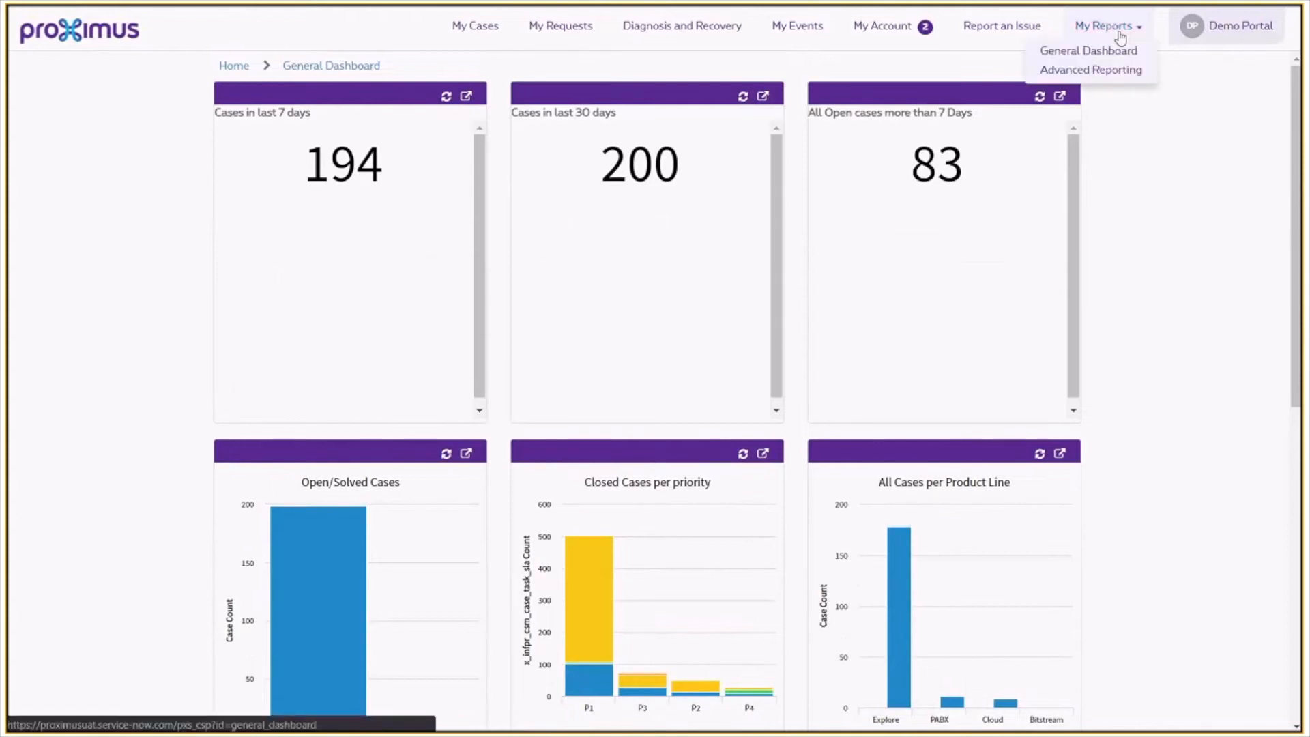
pyautogui.click(1122, 69)
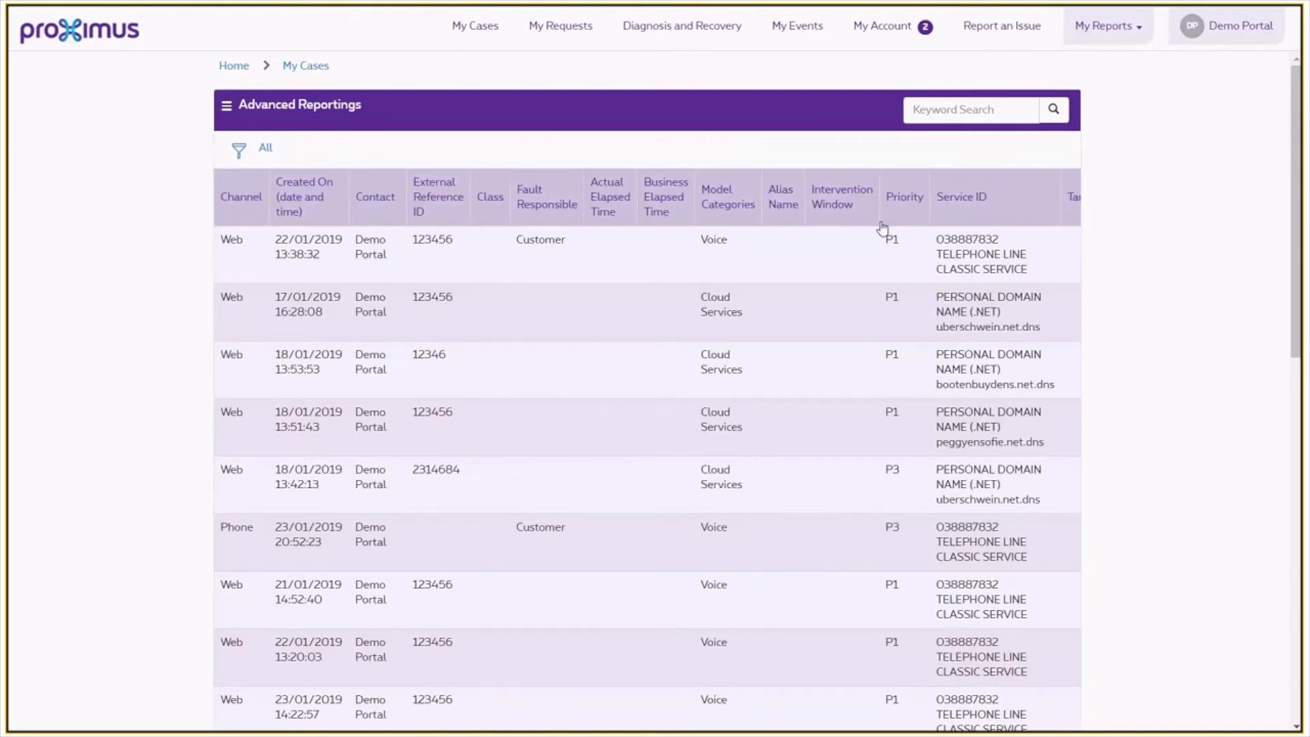
pyautogui.hscroll(3, 882, 228)
pyautogui.hscroll(6, 882, 227)
pyautogui.hscroll(-10, 882, 227)
# Step: View the advanced report's filter conditions and its export formats, leaving the report unfiltered
pyautogui.click(241, 153)
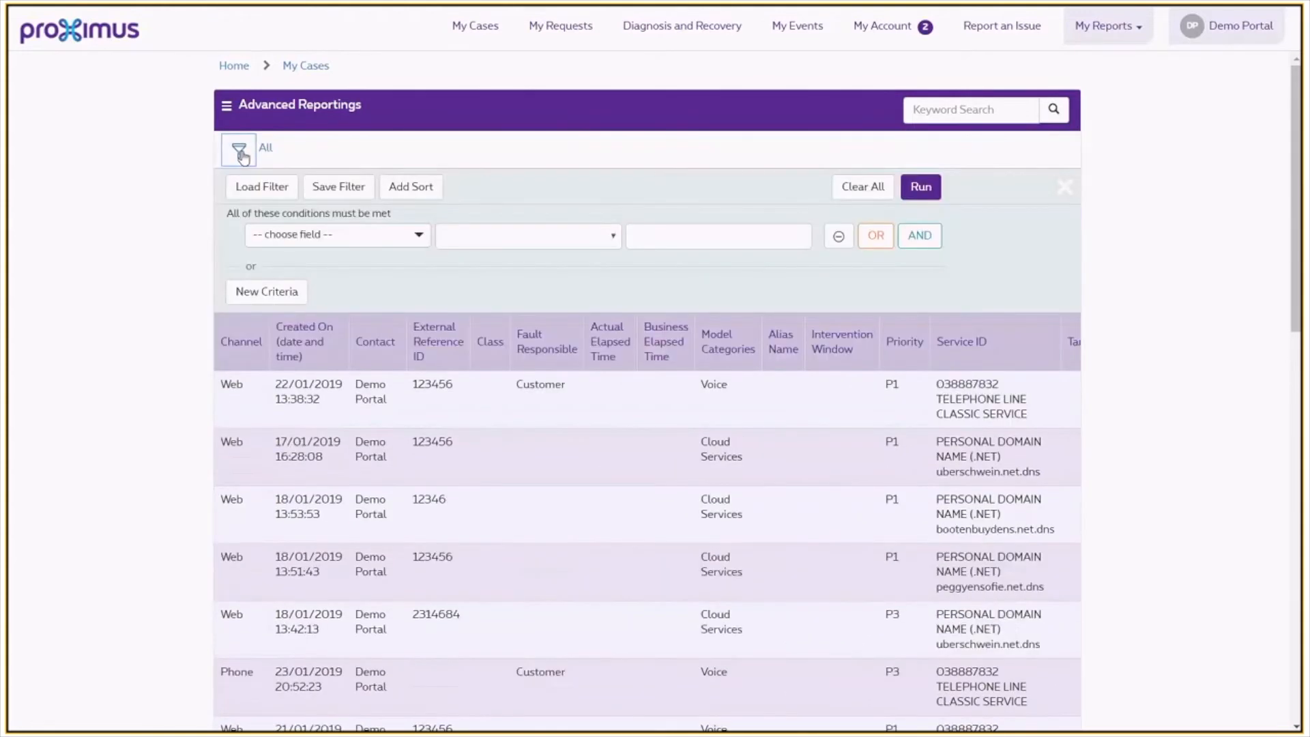
pyautogui.click(227, 108)
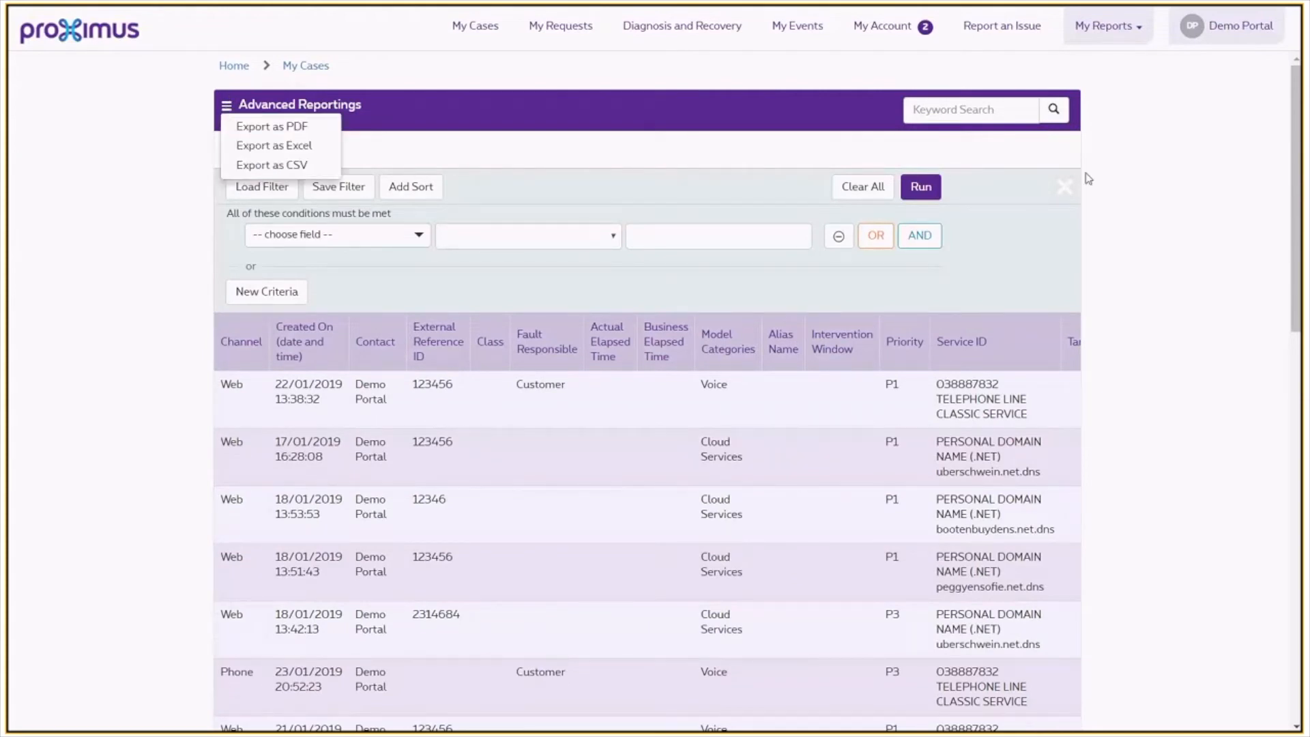
pyautogui.click(1156, 176)
pyautogui.click(1064, 190)
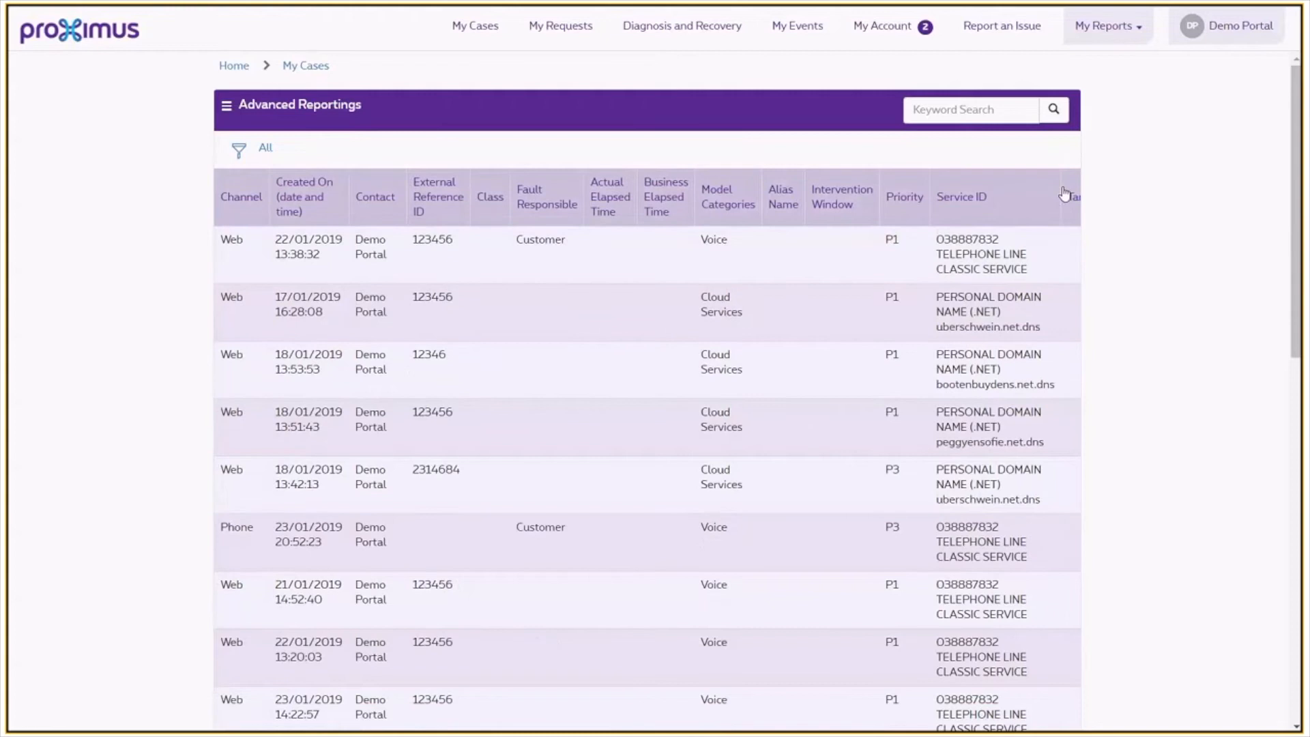
# Step: View the signed-in user's profile details and the portal's list of contacts
pyautogui.click(1232, 33)
pyautogui.click(1188, 56)
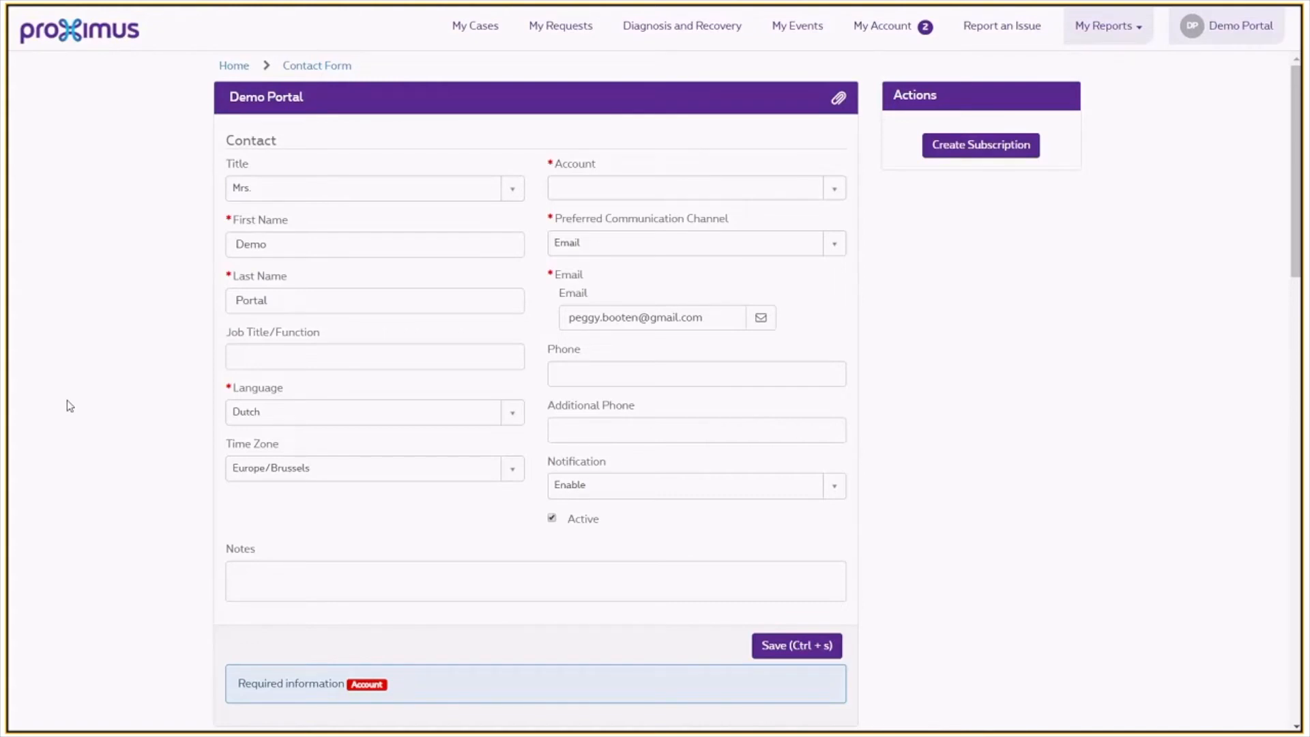
pyautogui.click(1246, 29)
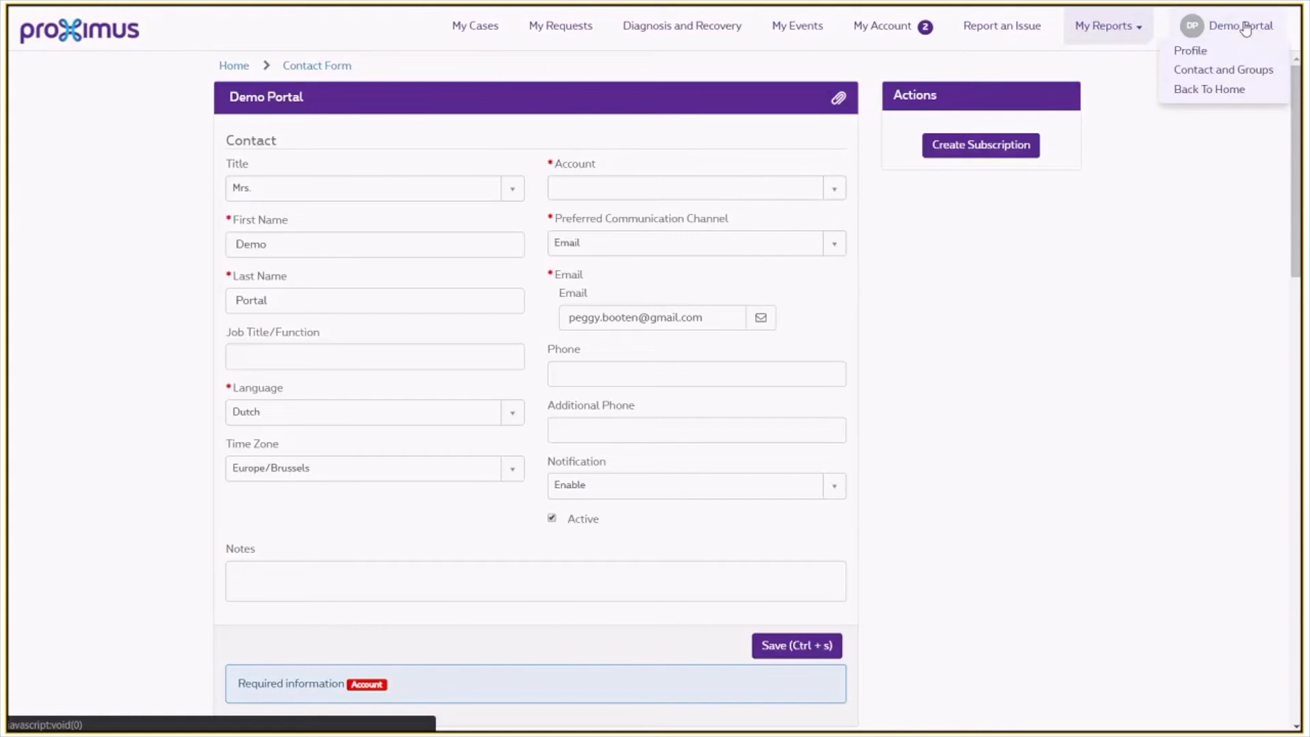
pyautogui.click(1225, 71)
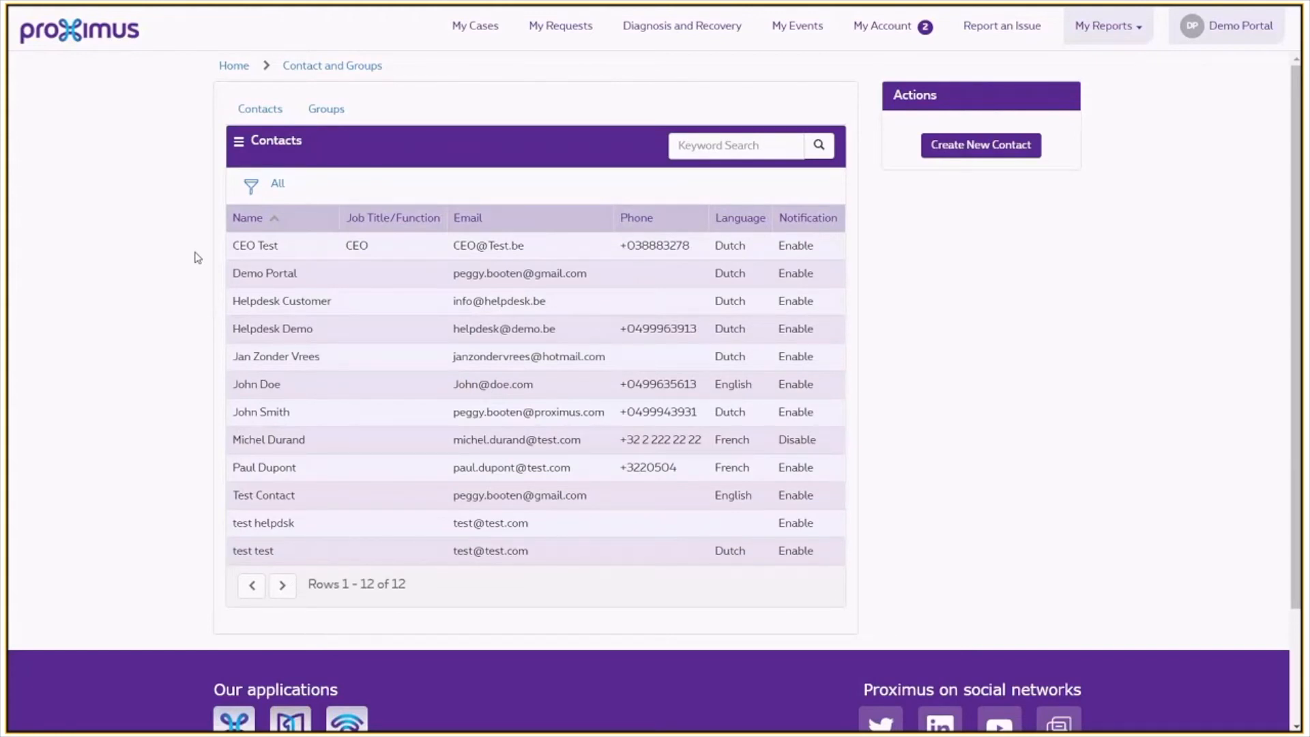
pyautogui.click(260, 110)
# Step: Start a new contact, assign it to the first listed account, and discard the form to return to the contacts list
pyautogui.click(986, 147)
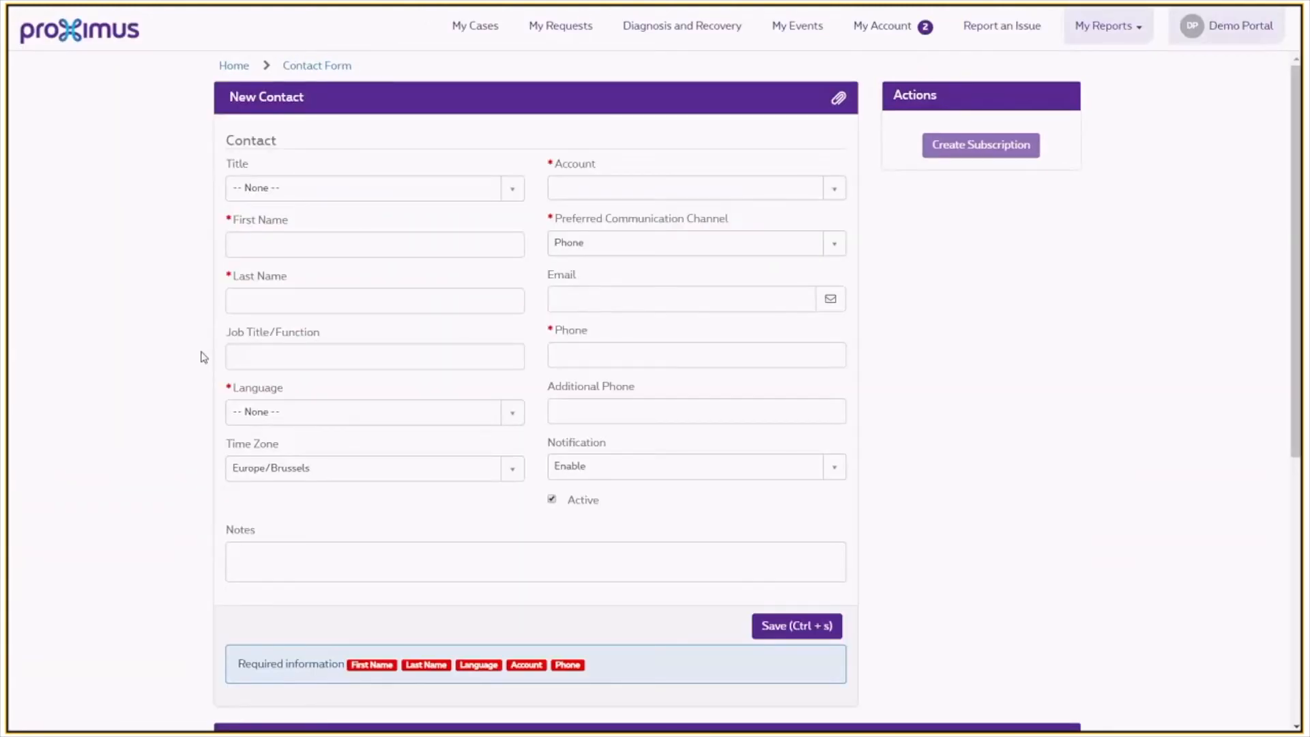
pyautogui.click(760, 195)
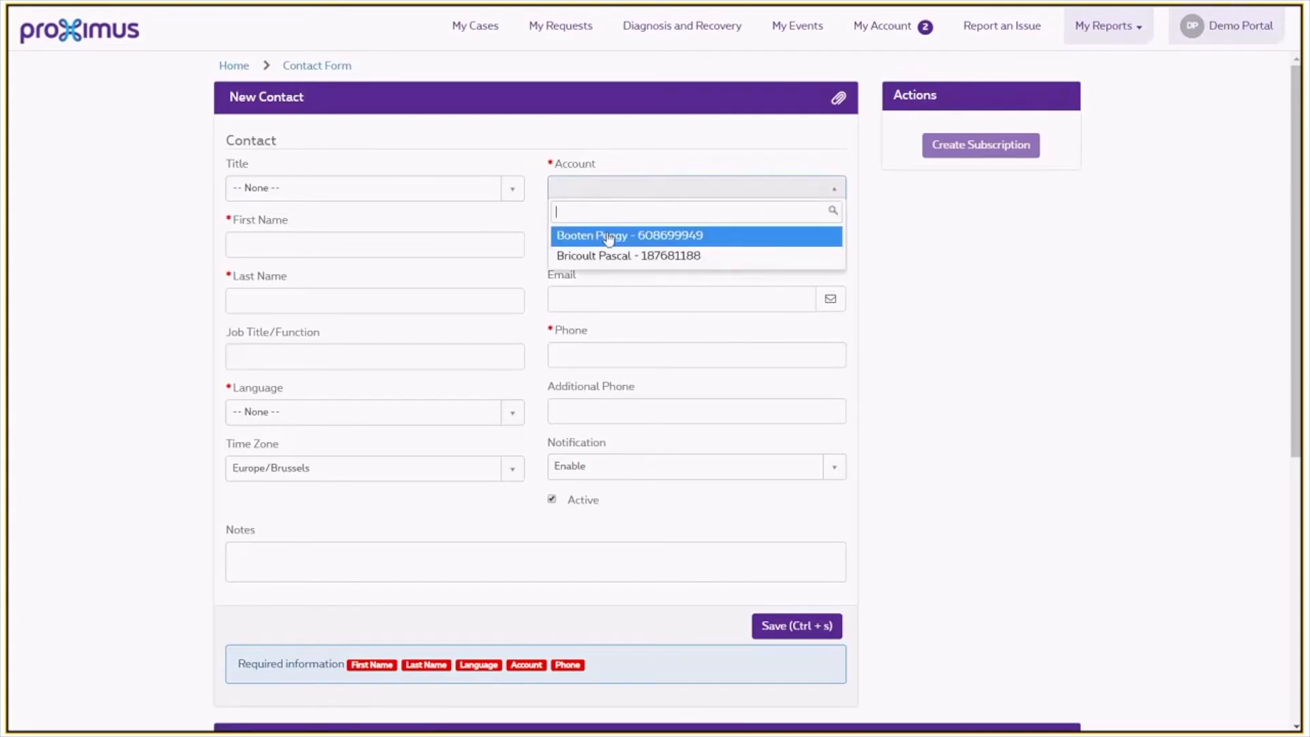
pyautogui.click(609, 238)
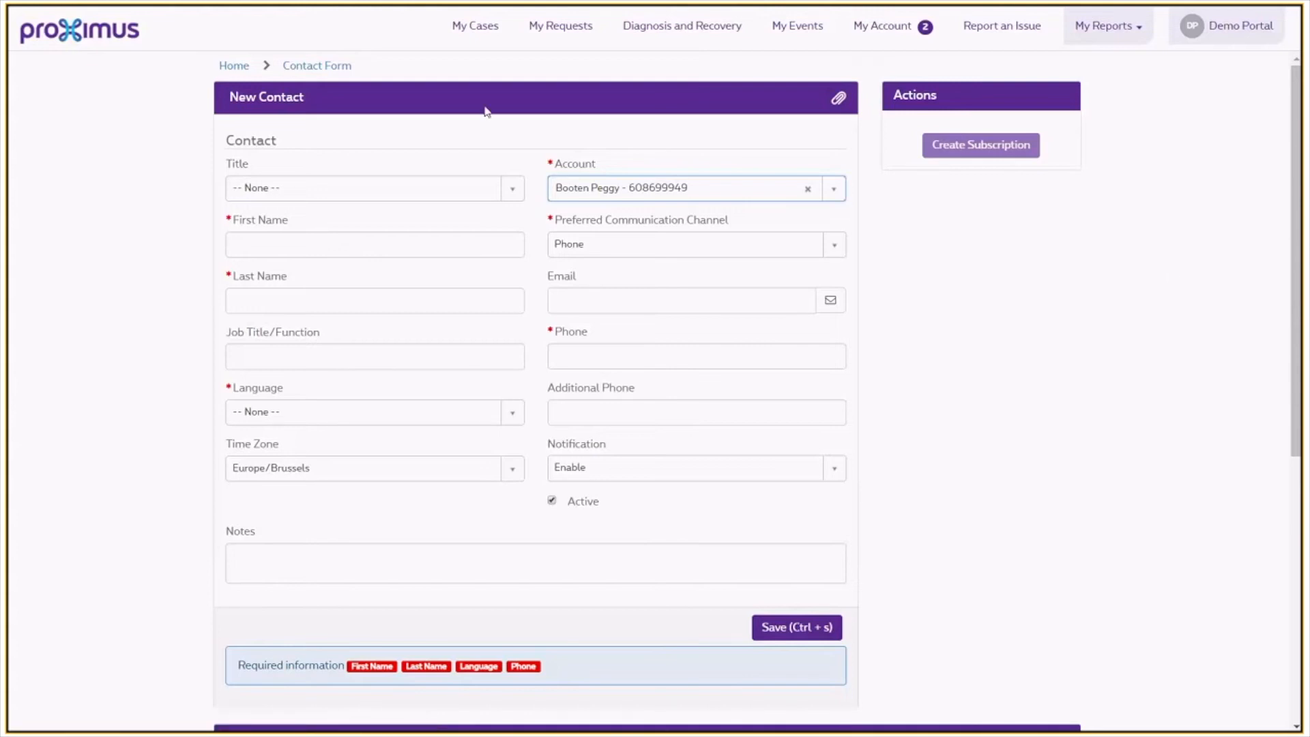
pyautogui.click(1252, 29)
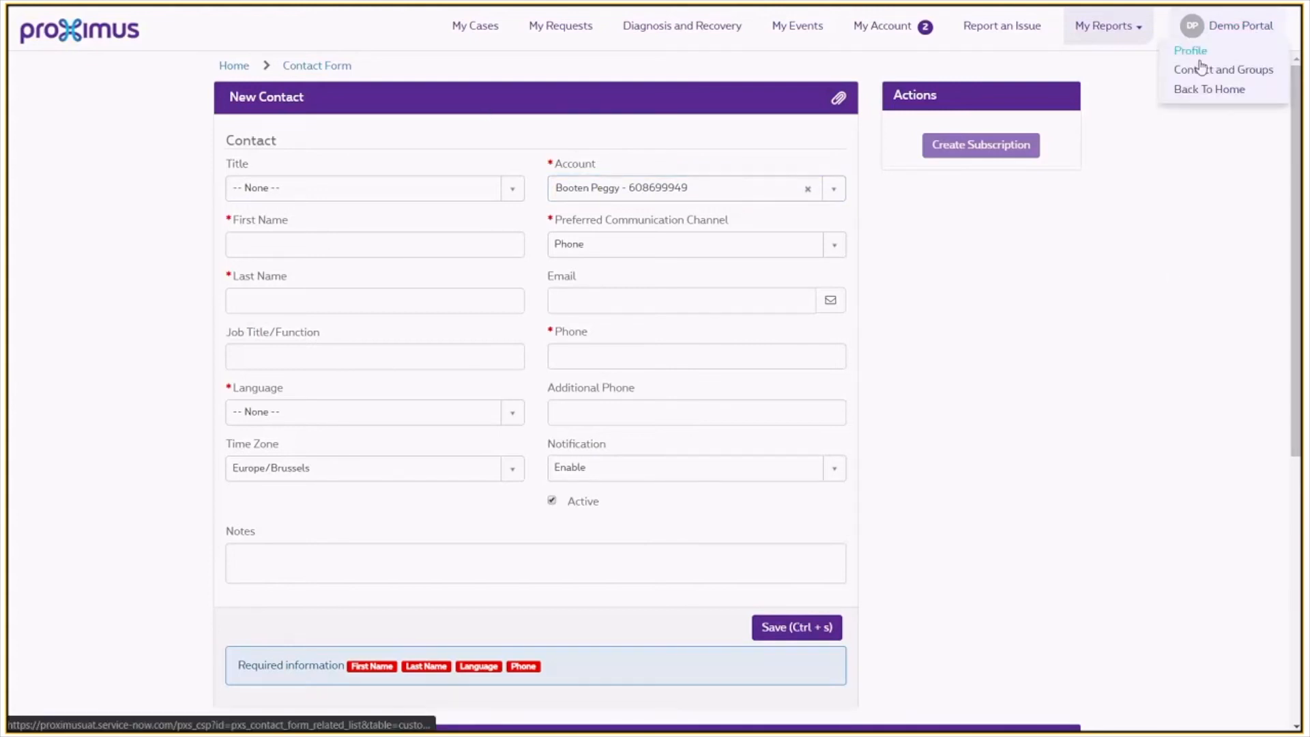
pyautogui.click(1195, 70)
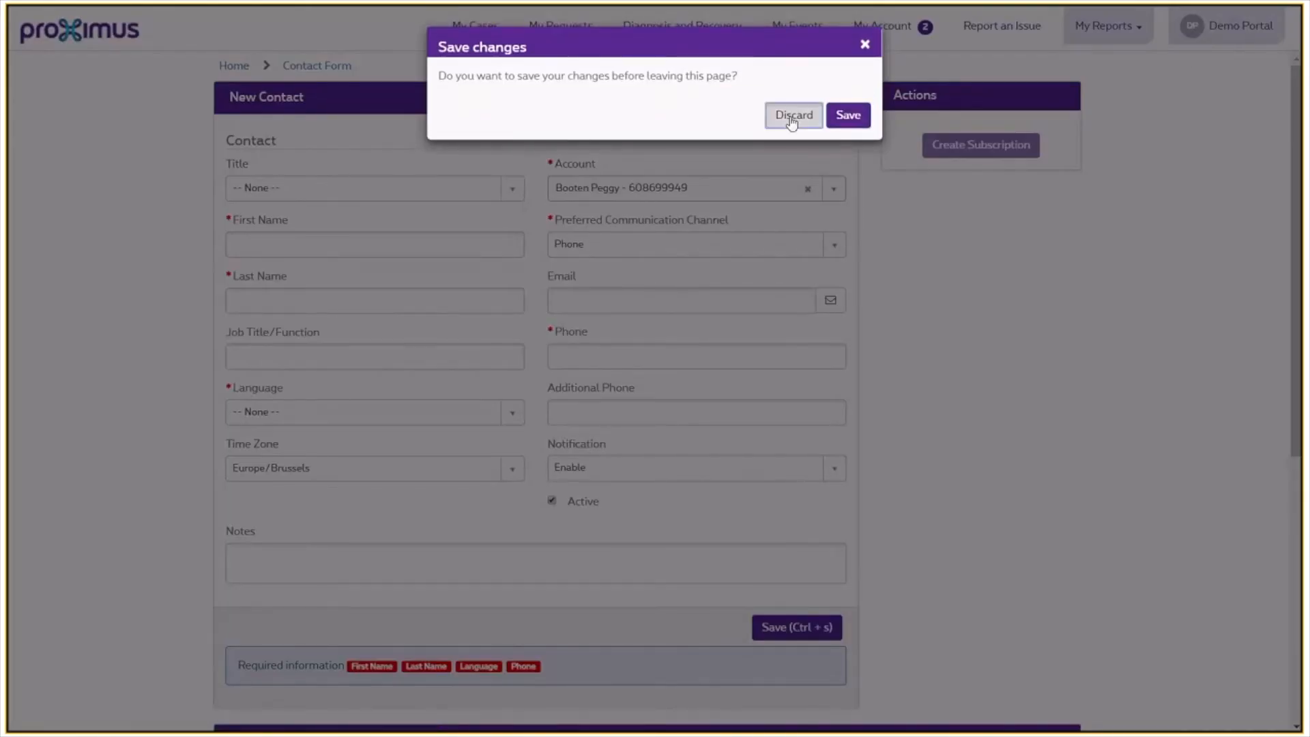
pyautogui.click(792, 115)
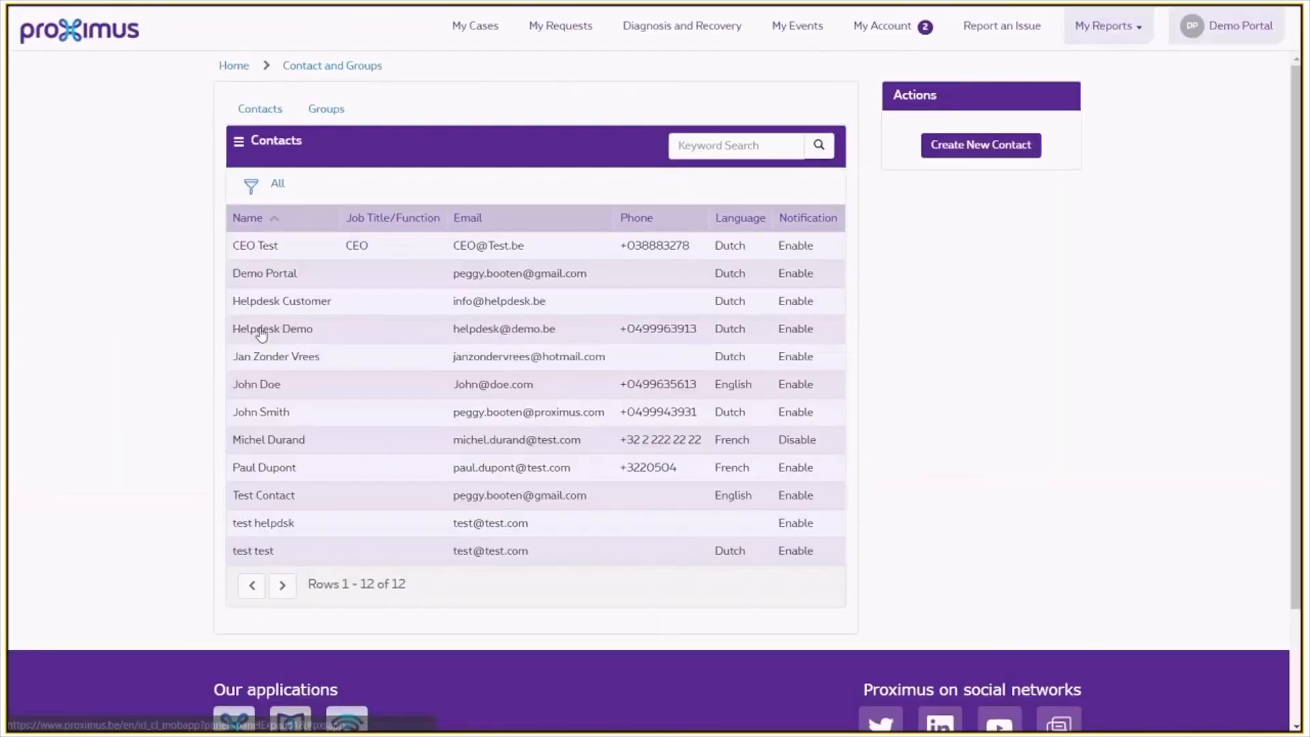
# Step: Start a notification subscription for the signed-in user's contact, with type Incident Subscription and the first listed account
pyautogui.click(266, 276)
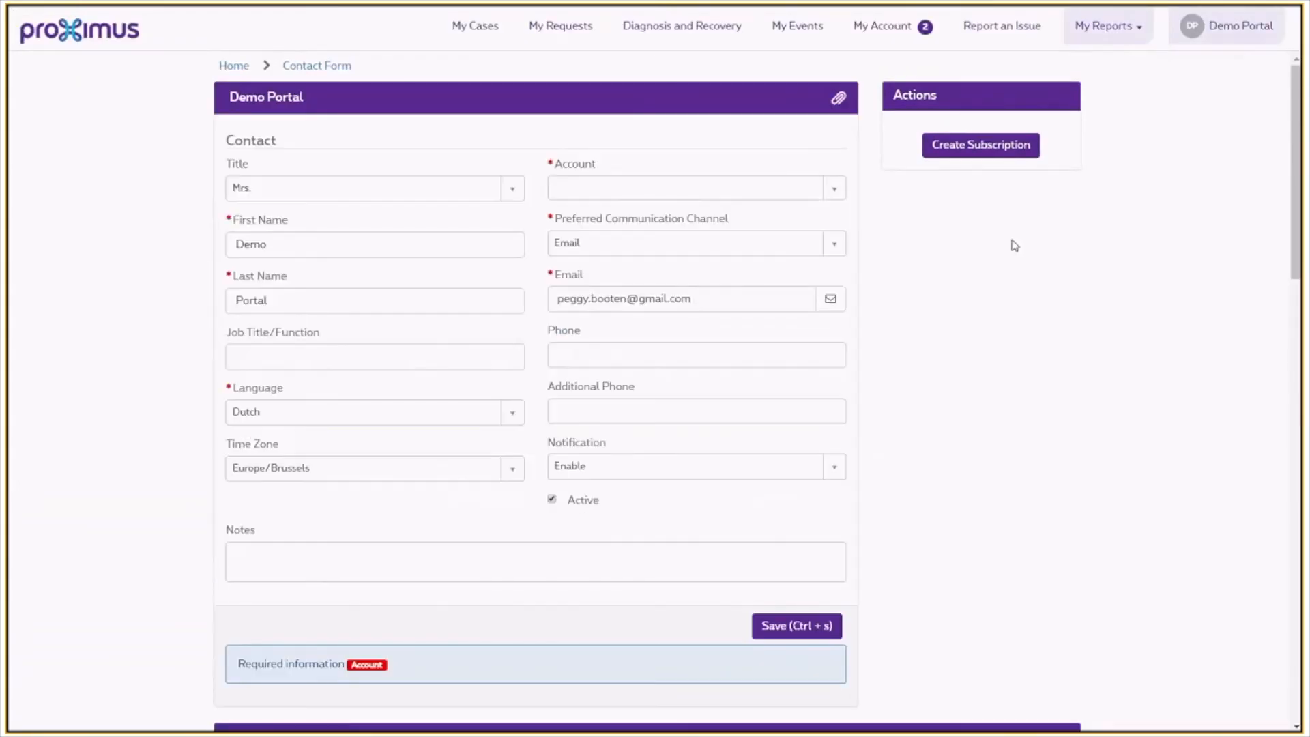
pyautogui.click(997, 156)
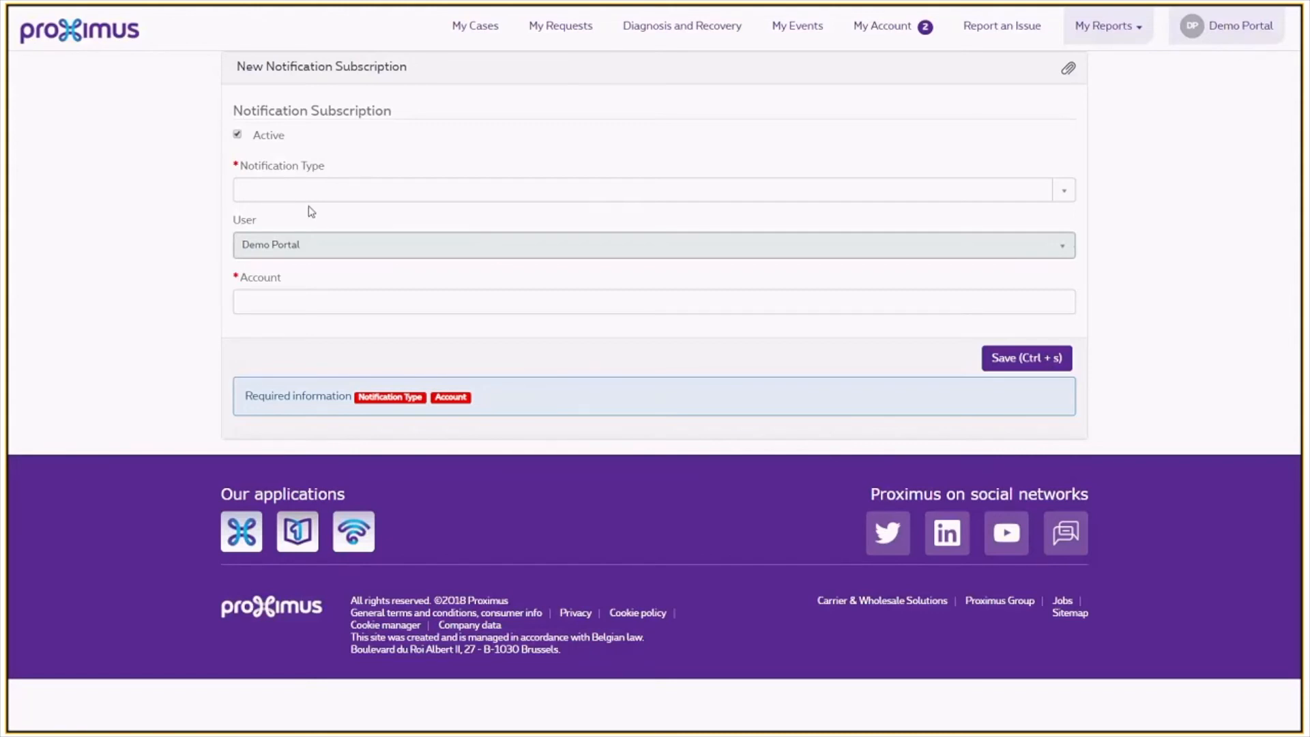
pyautogui.click(332, 194)
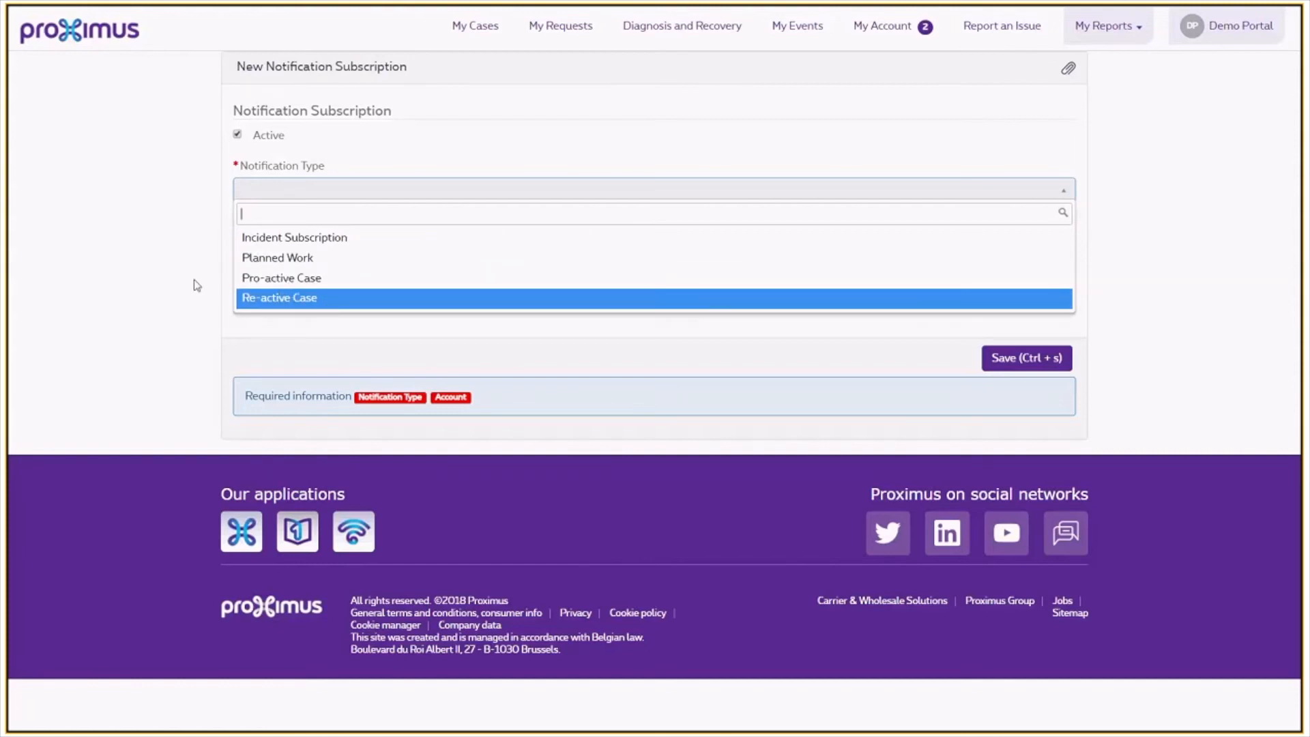
pyautogui.click(287, 239)
pyautogui.click(300, 305)
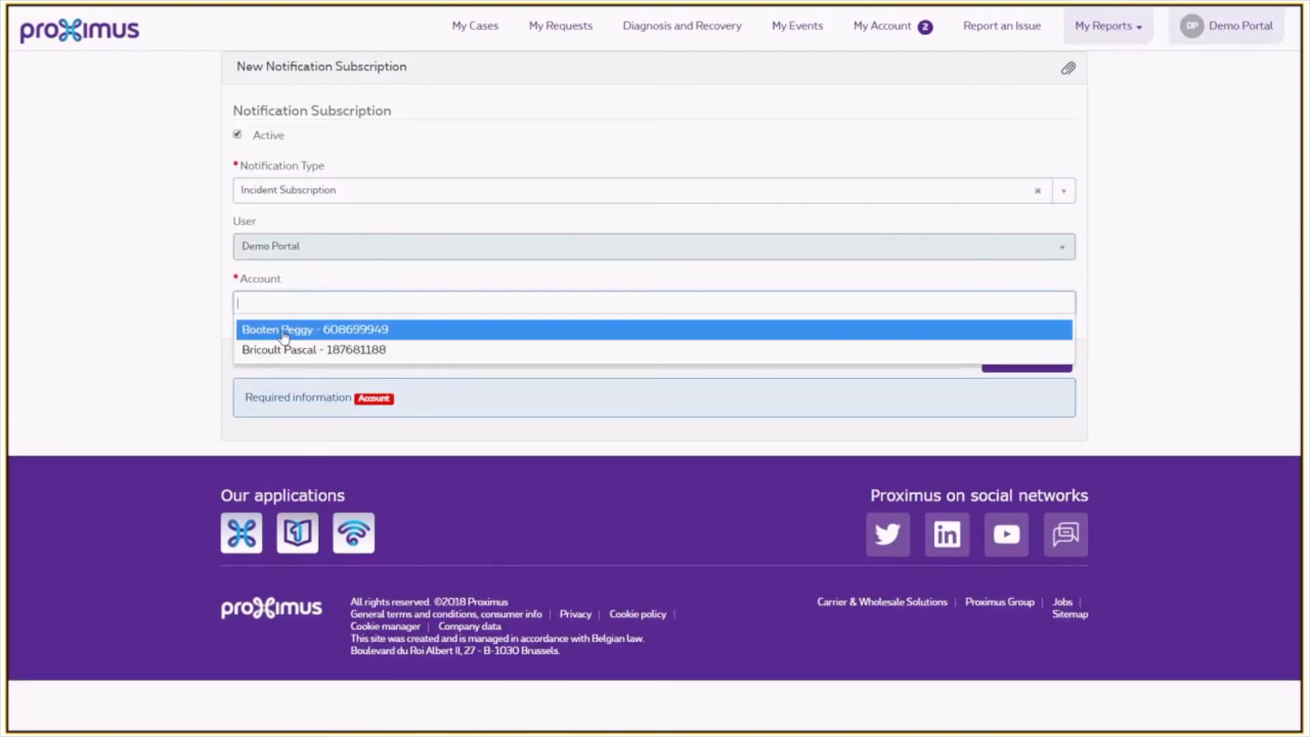
pyautogui.click(281, 329)
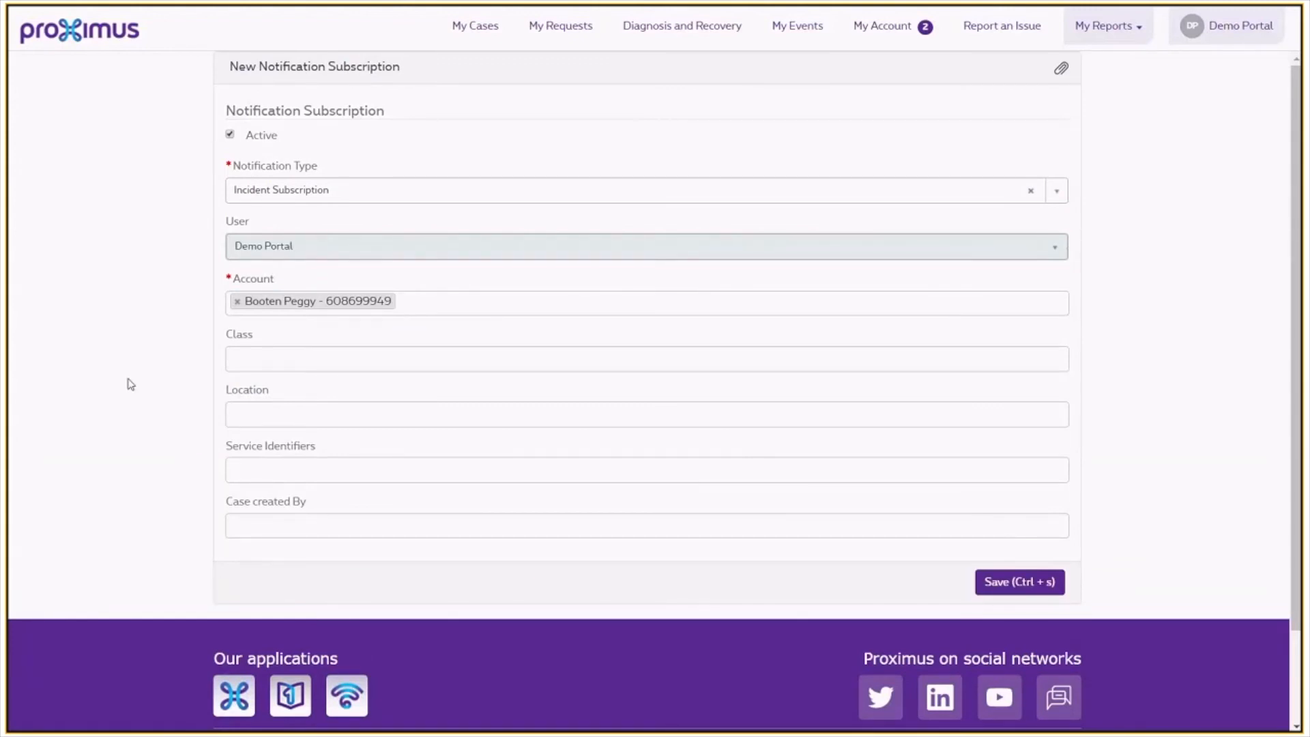
# Step: Limit the notification subscription to the Explore class and add both available locations
pyautogui.click(324, 361)
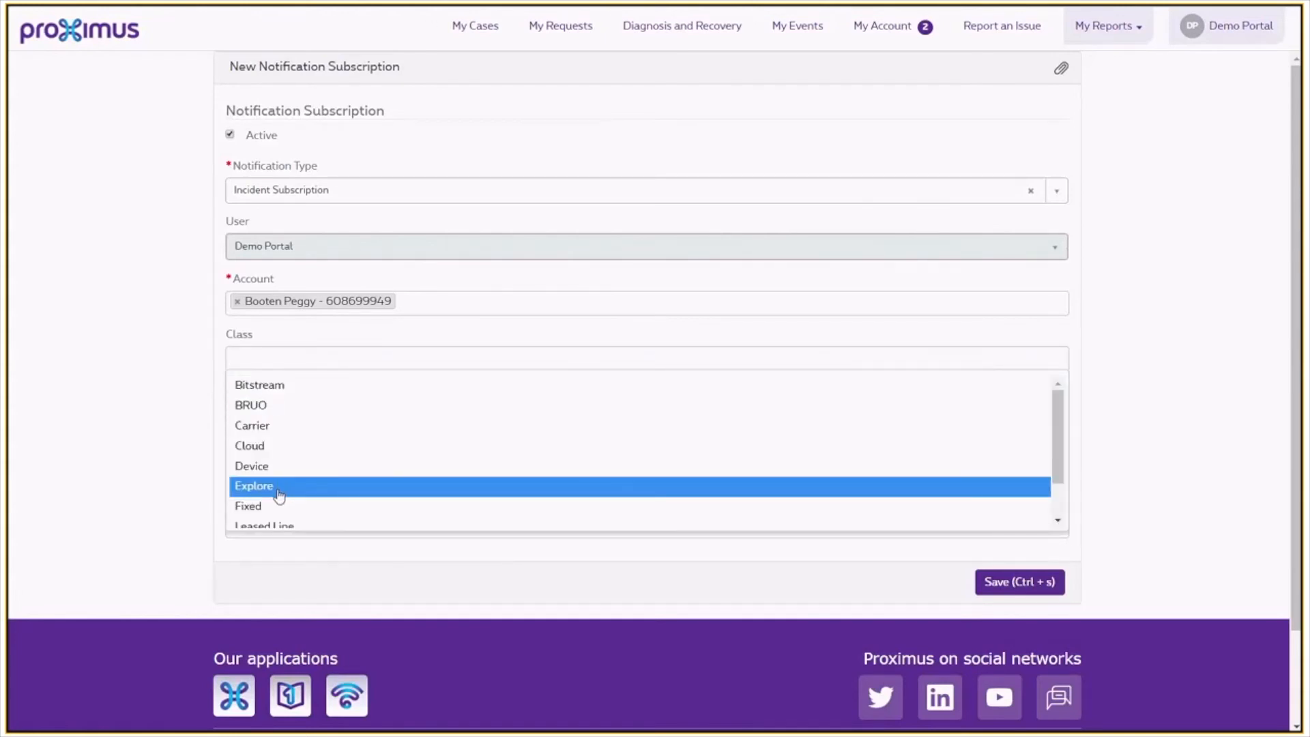
pyautogui.click(279, 487)
pyautogui.click(323, 416)
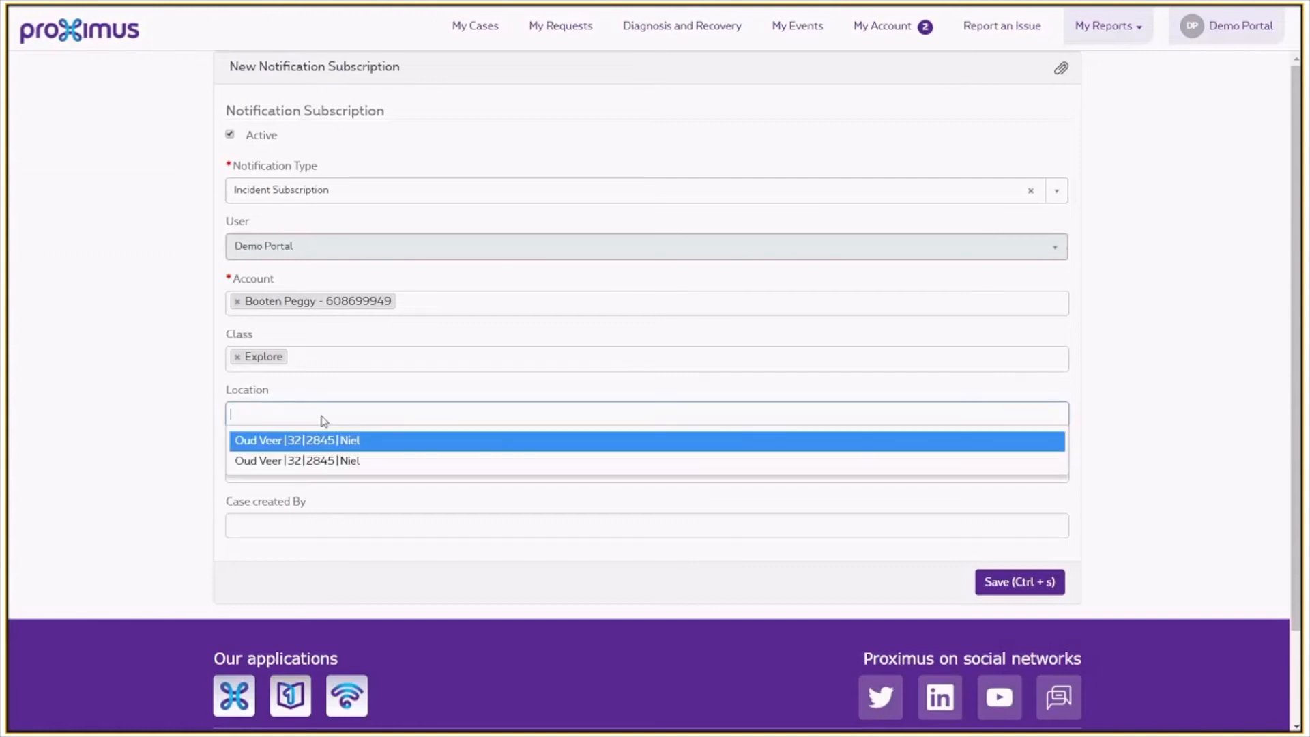
pyautogui.click(327, 440)
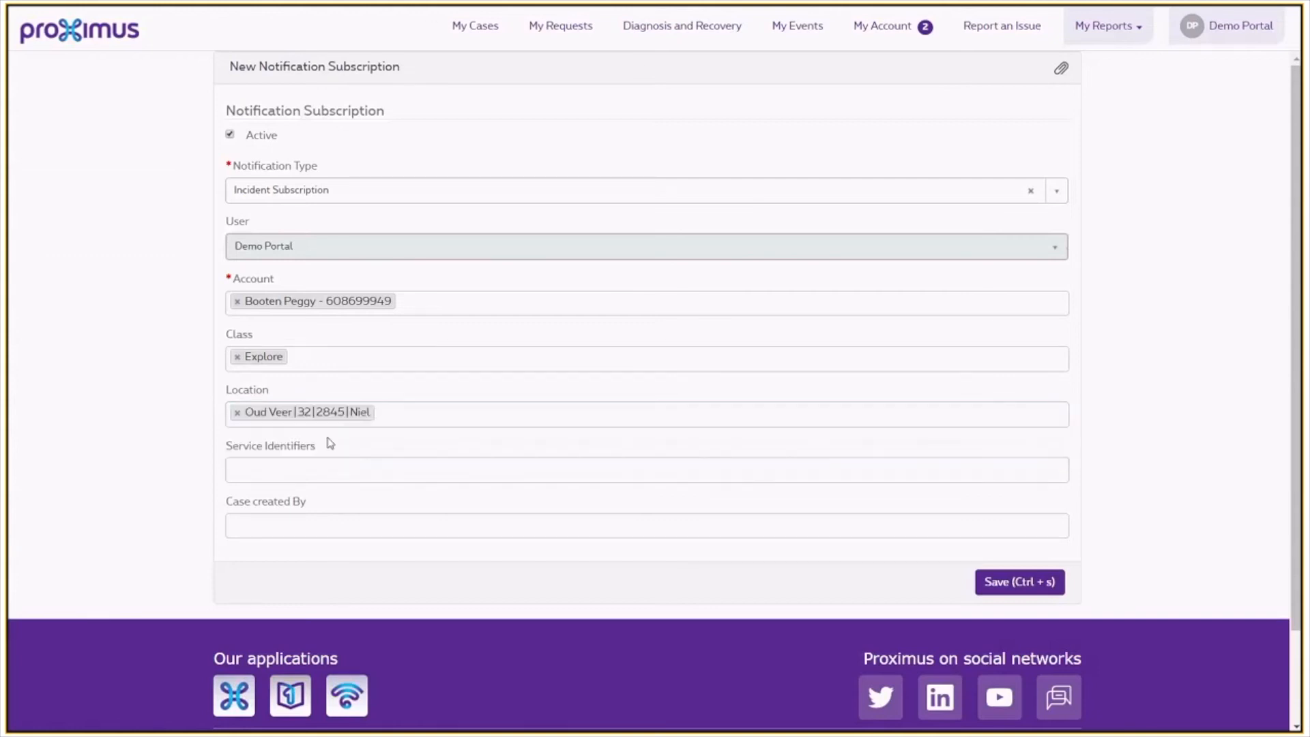
pyautogui.click(509, 412)
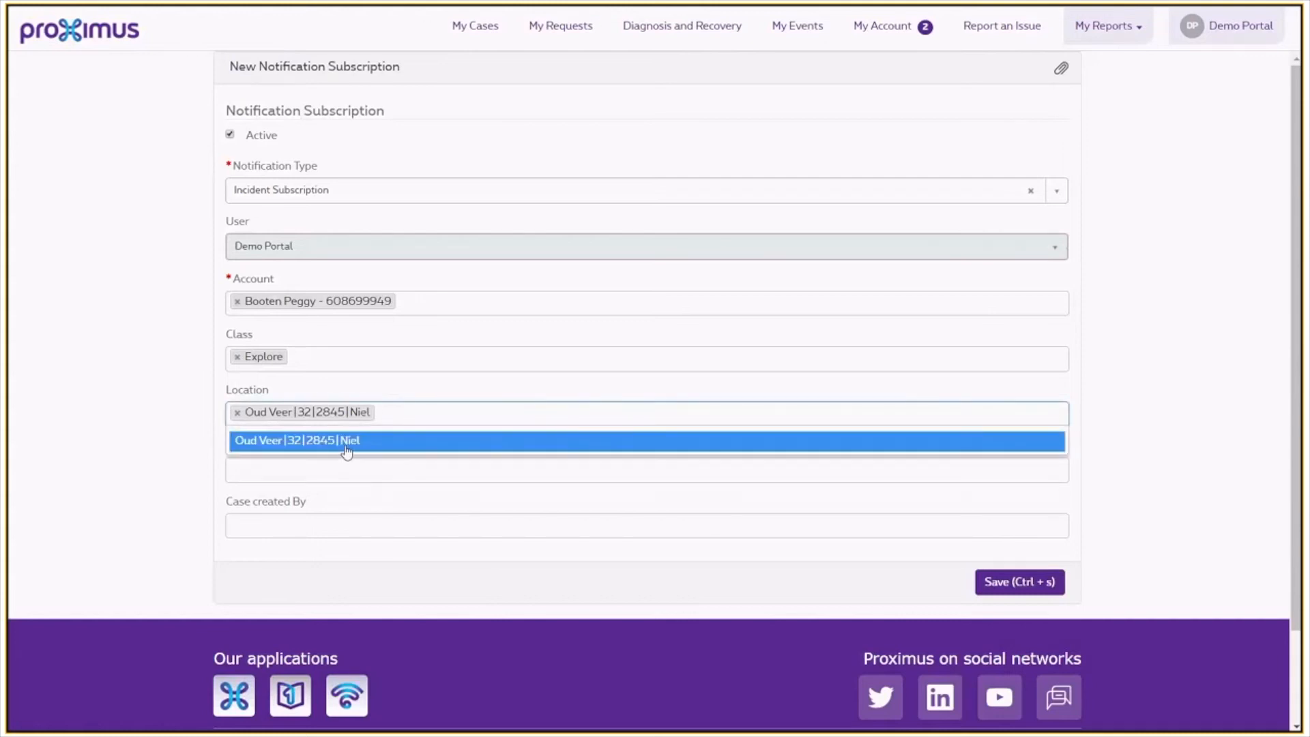
pyautogui.click(348, 443)
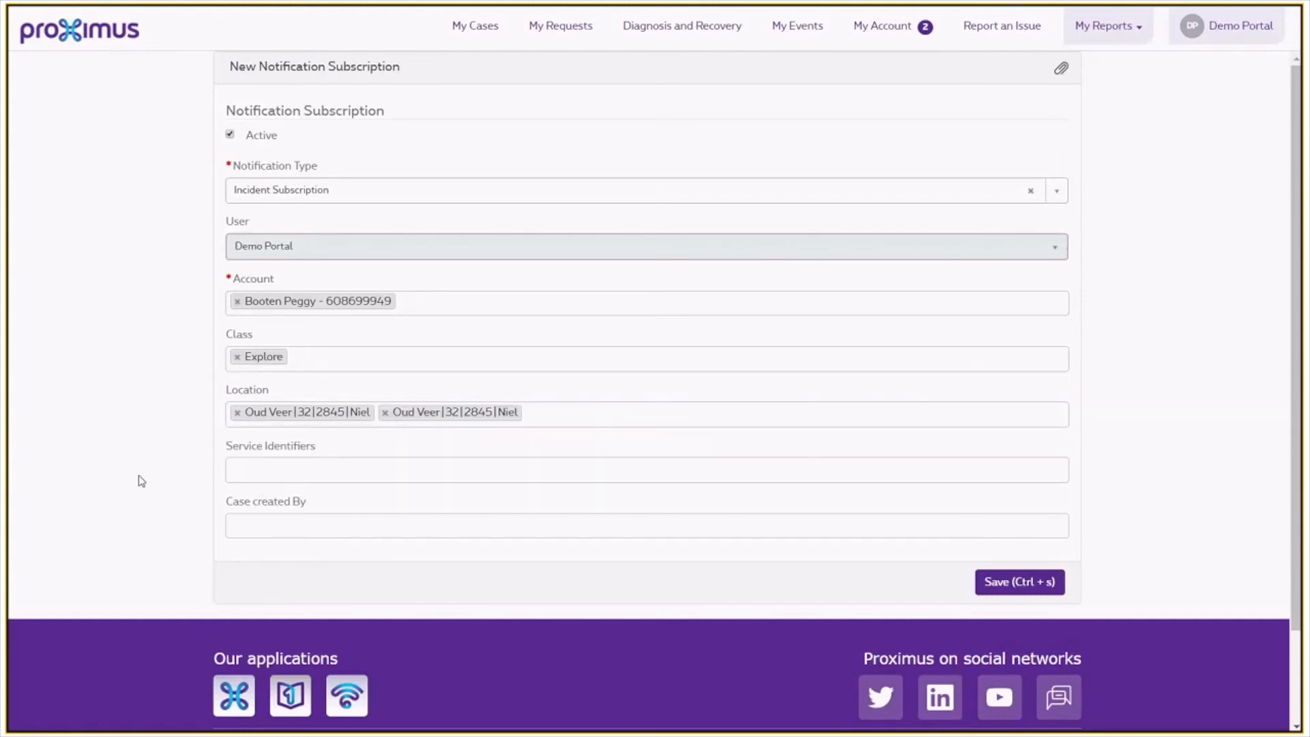
# Step: Add the Explore Site RSZ Kortrijk service identifier to the notification subscription and save it
pyautogui.click(343, 478)
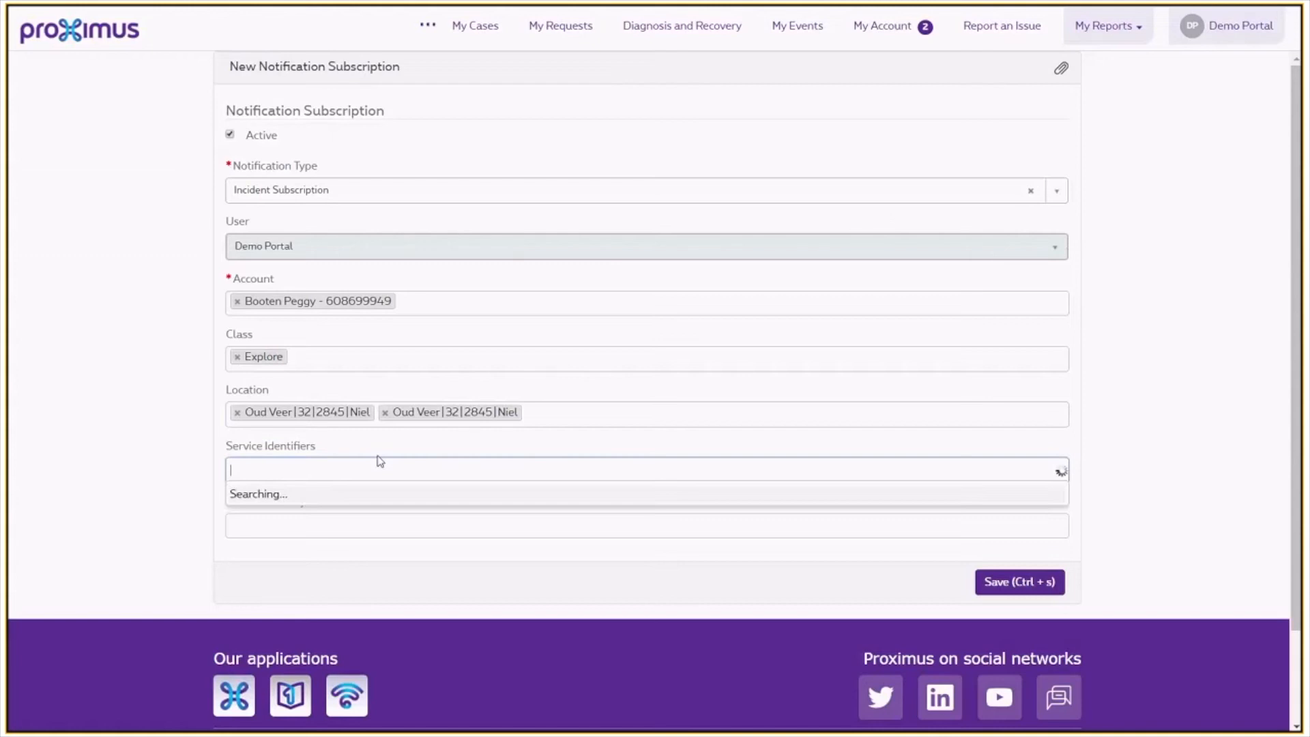
pyautogui.click(850, 504)
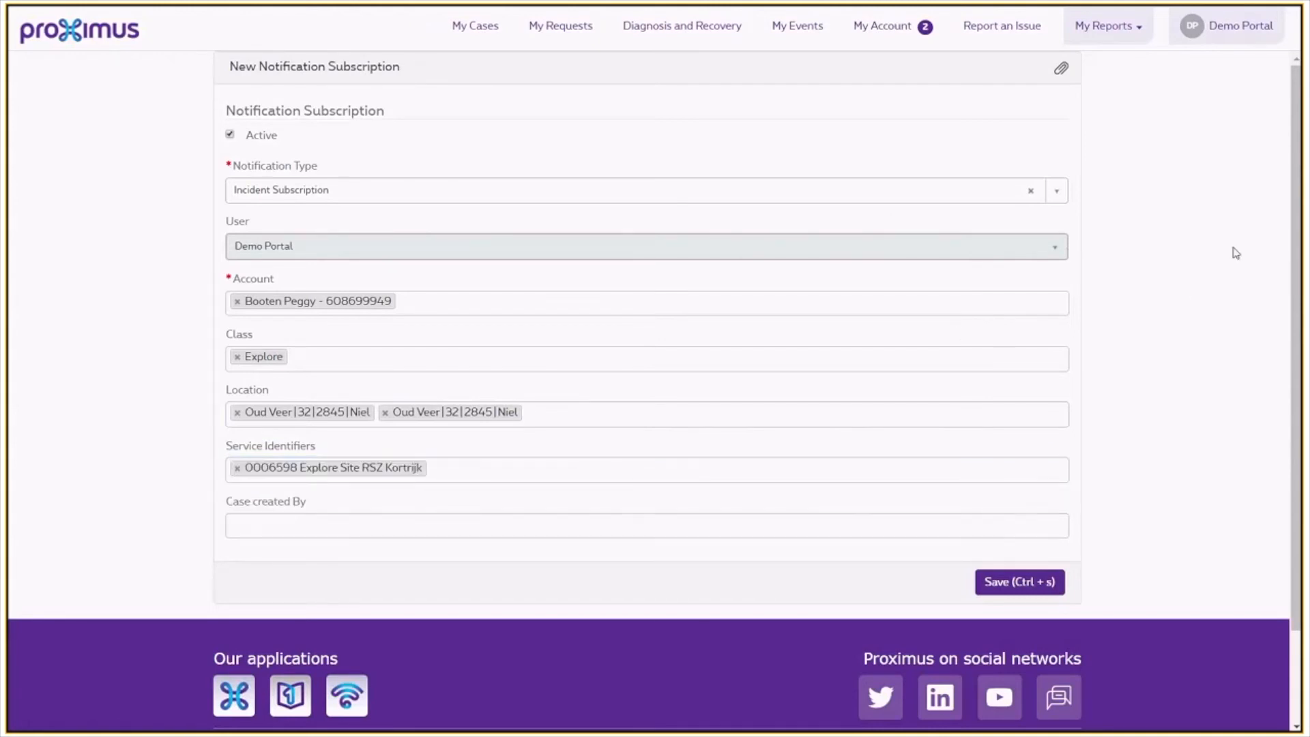
pyautogui.click(1018, 591)
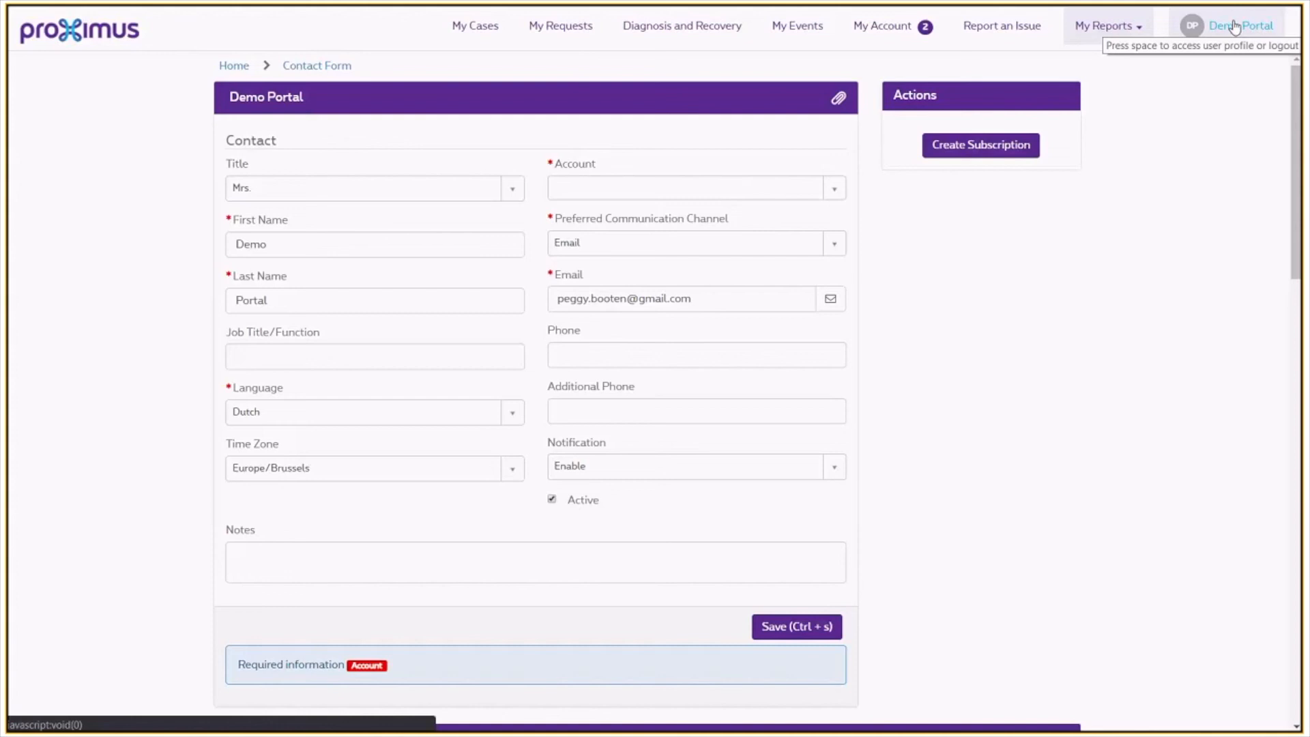
# Step: View the list of customer groups and open the form for creating a new group
pyautogui.click(1235, 27)
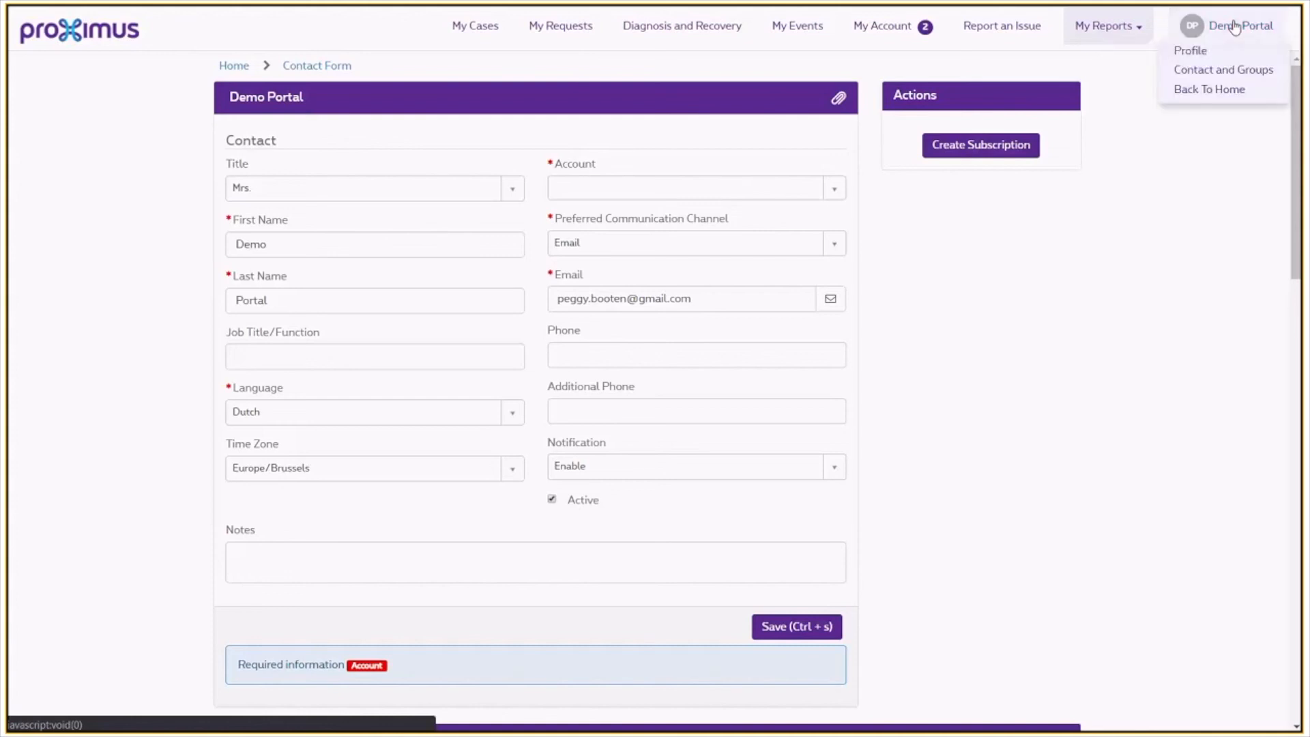
pyautogui.click(1215, 74)
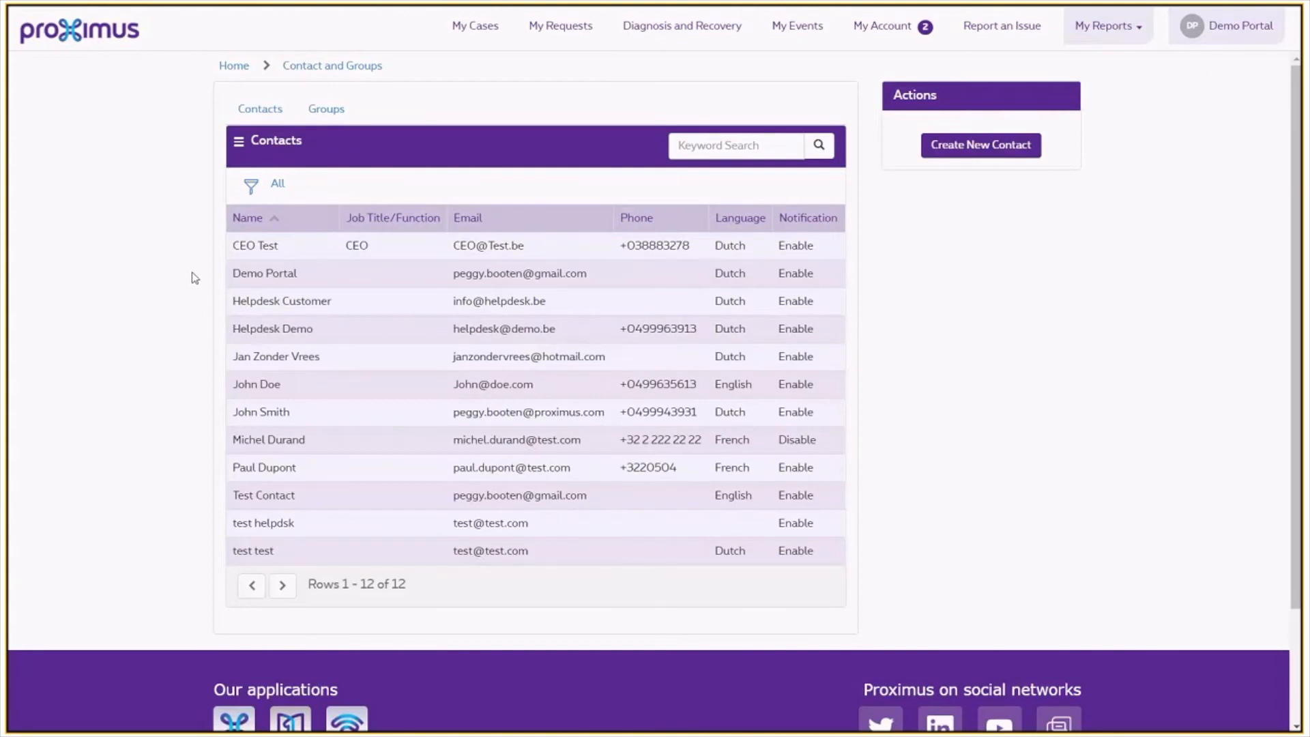
pyautogui.click(319, 110)
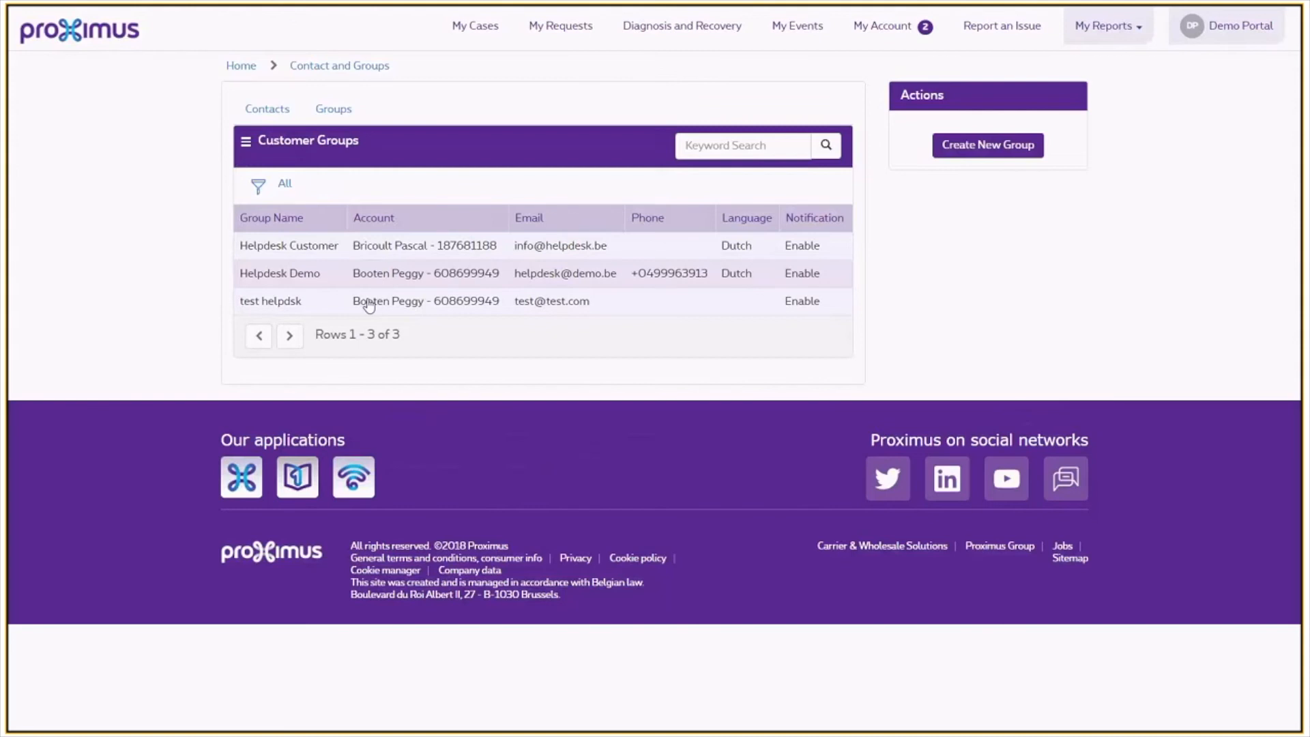
pyautogui.click(989, 145)
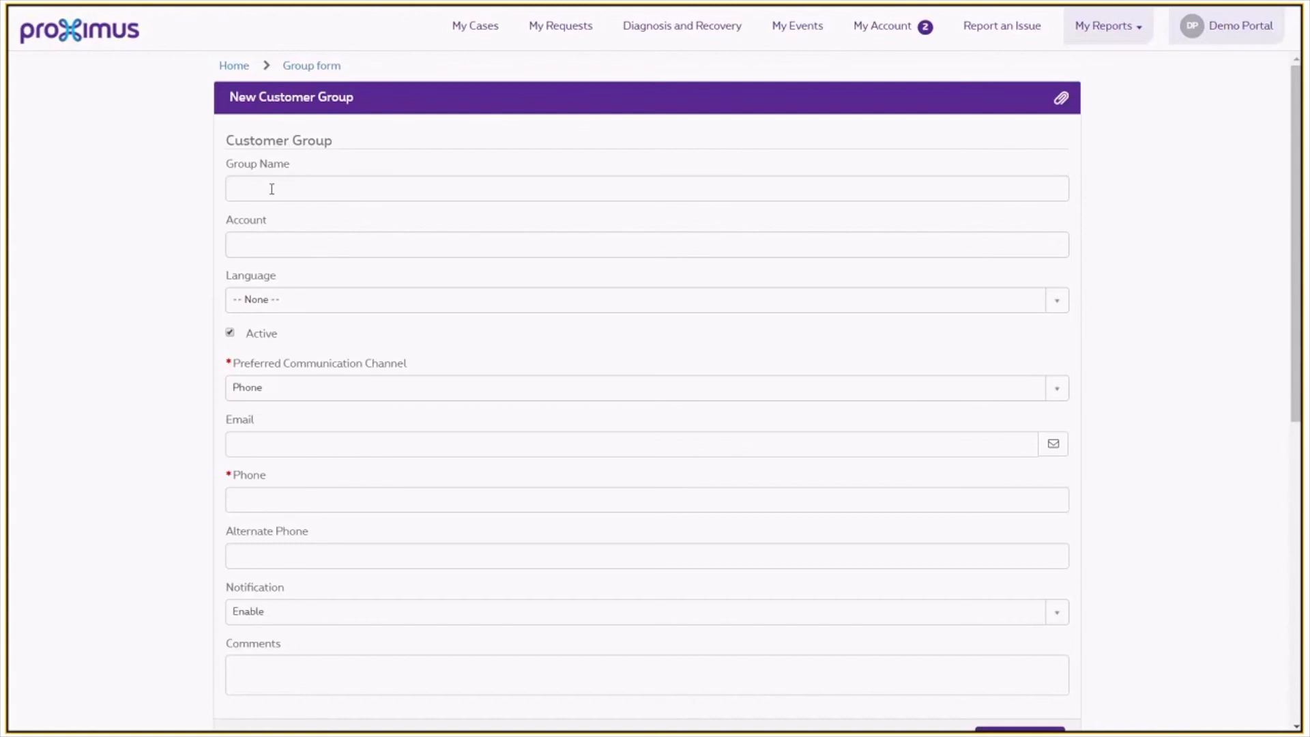
# Step: Fill in the new customer group with the name test and the suggested account, and leave for the home page, discarding the changes
pyautogui.click(272, 189)
pyautogui.write('test')
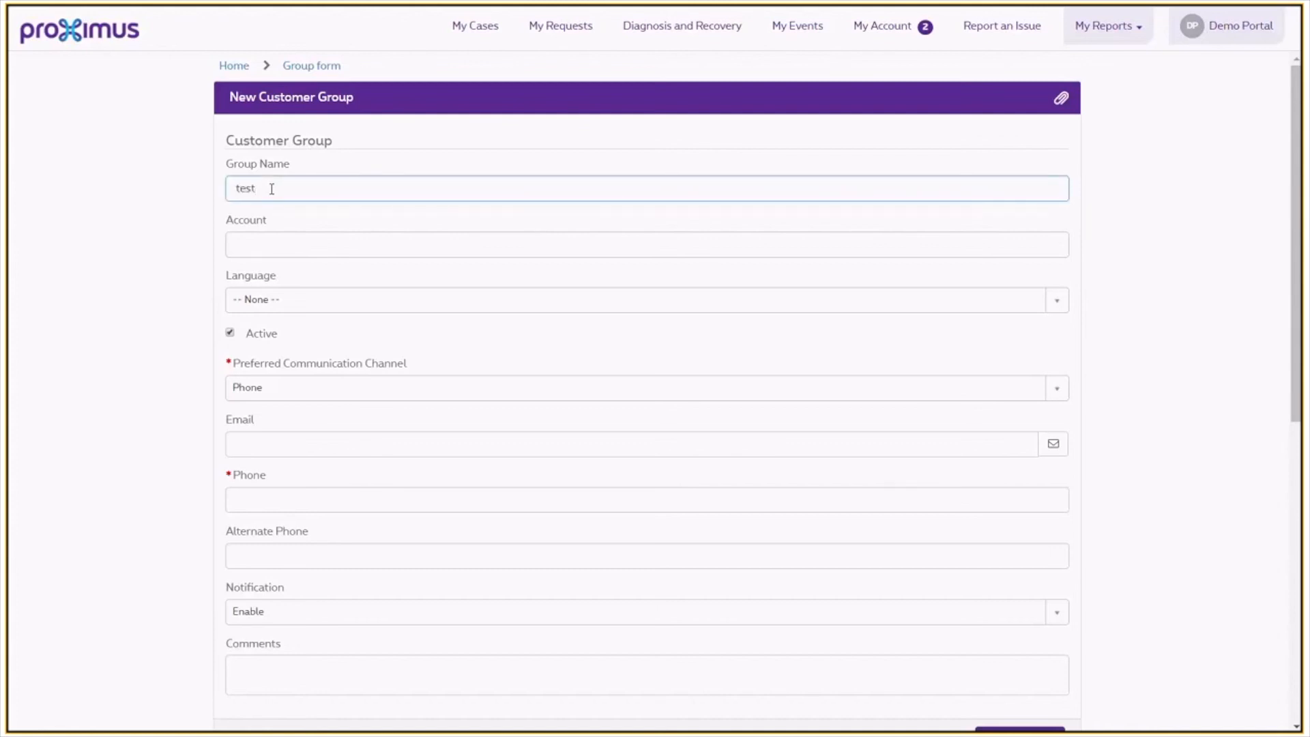
pyautogui.click(275, 243)
pyautogui.click(277, 293)
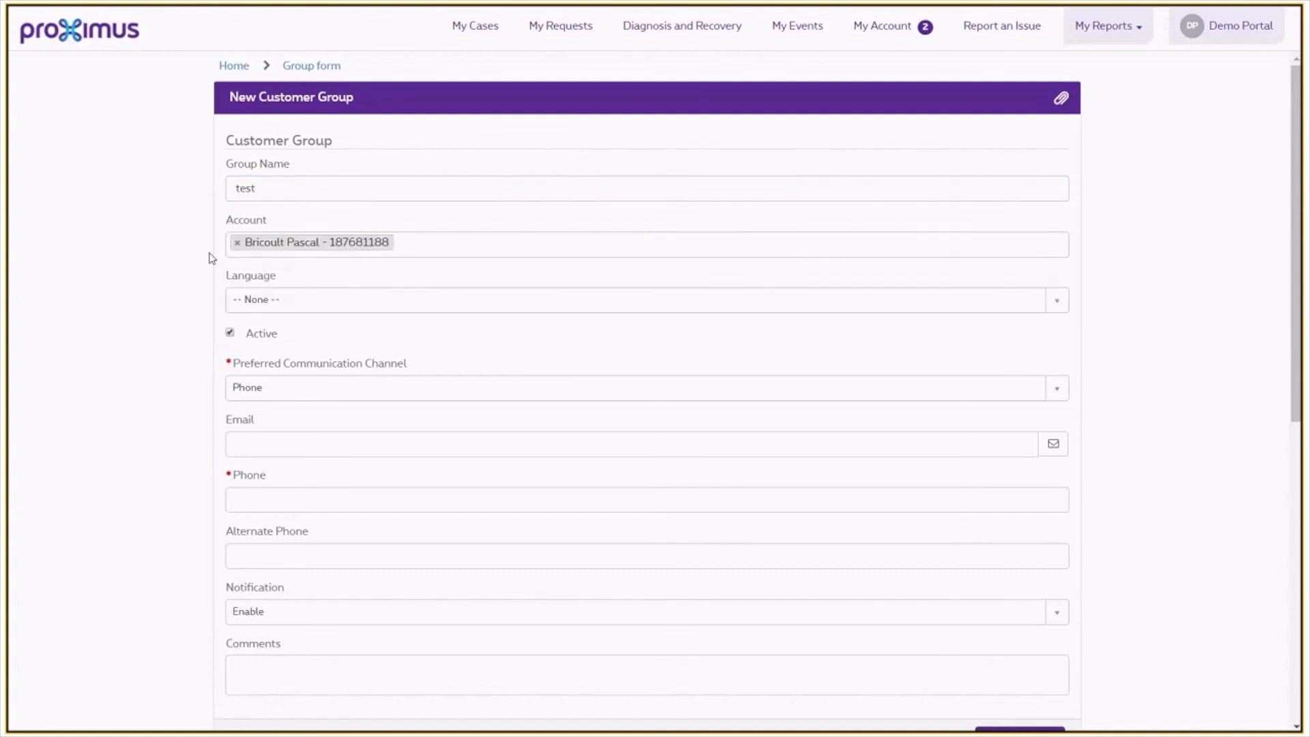
pyautogui.click(241, 68)
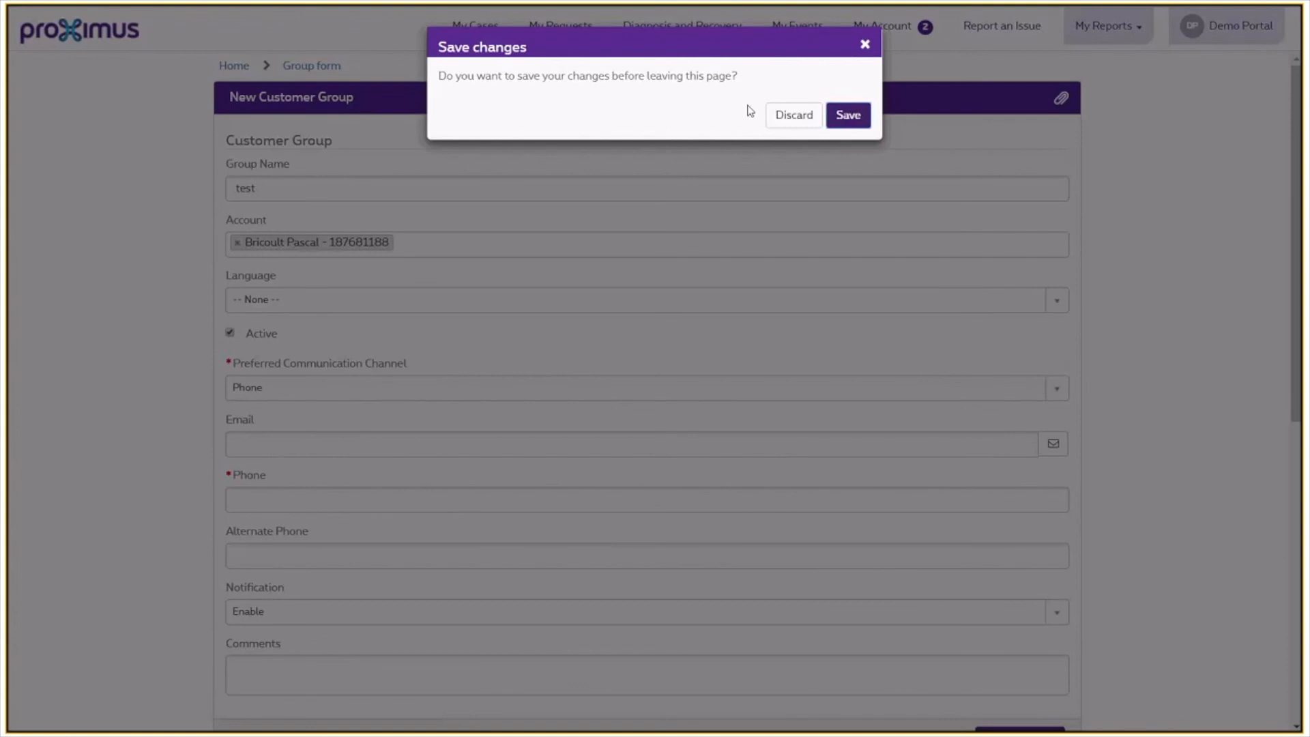
pyautogui.click(797, 121)
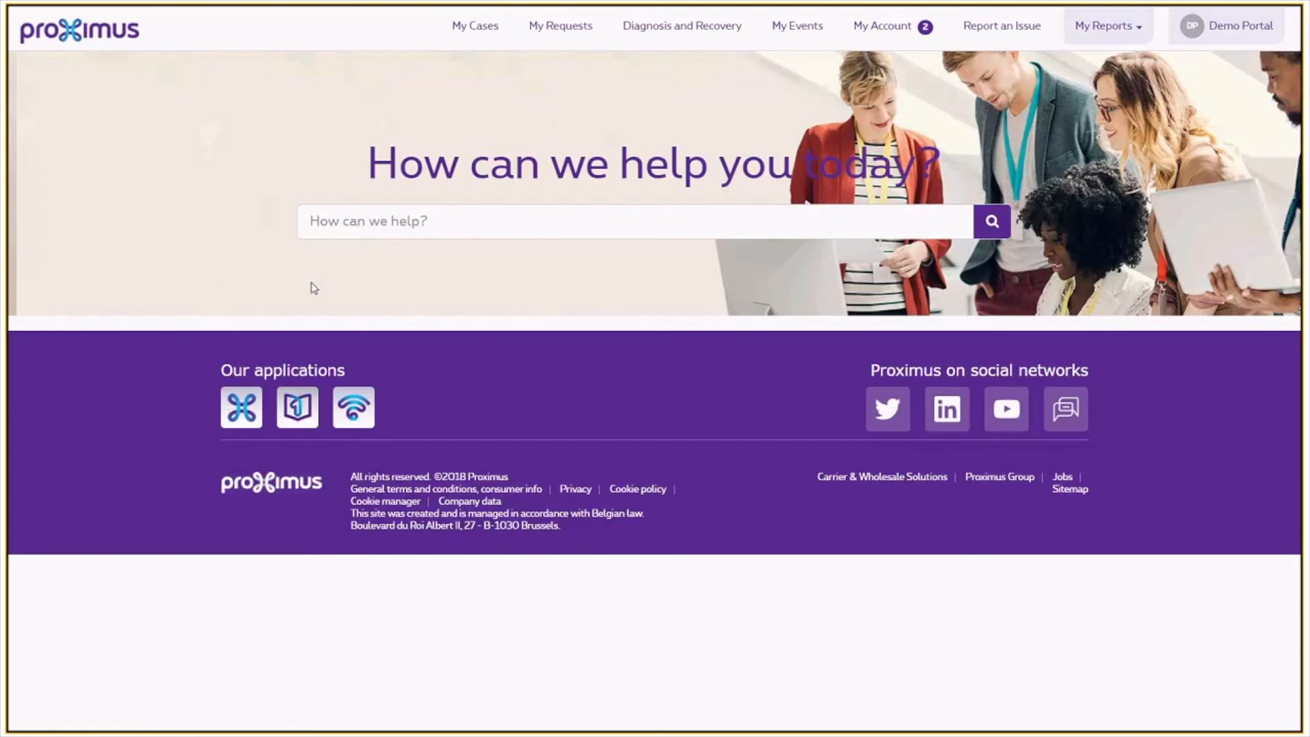
# Step: Look up the street name "rue haute" in the home page search to view its suggestions
pyautogui.click(401, 223)
pyautogui.write('r')
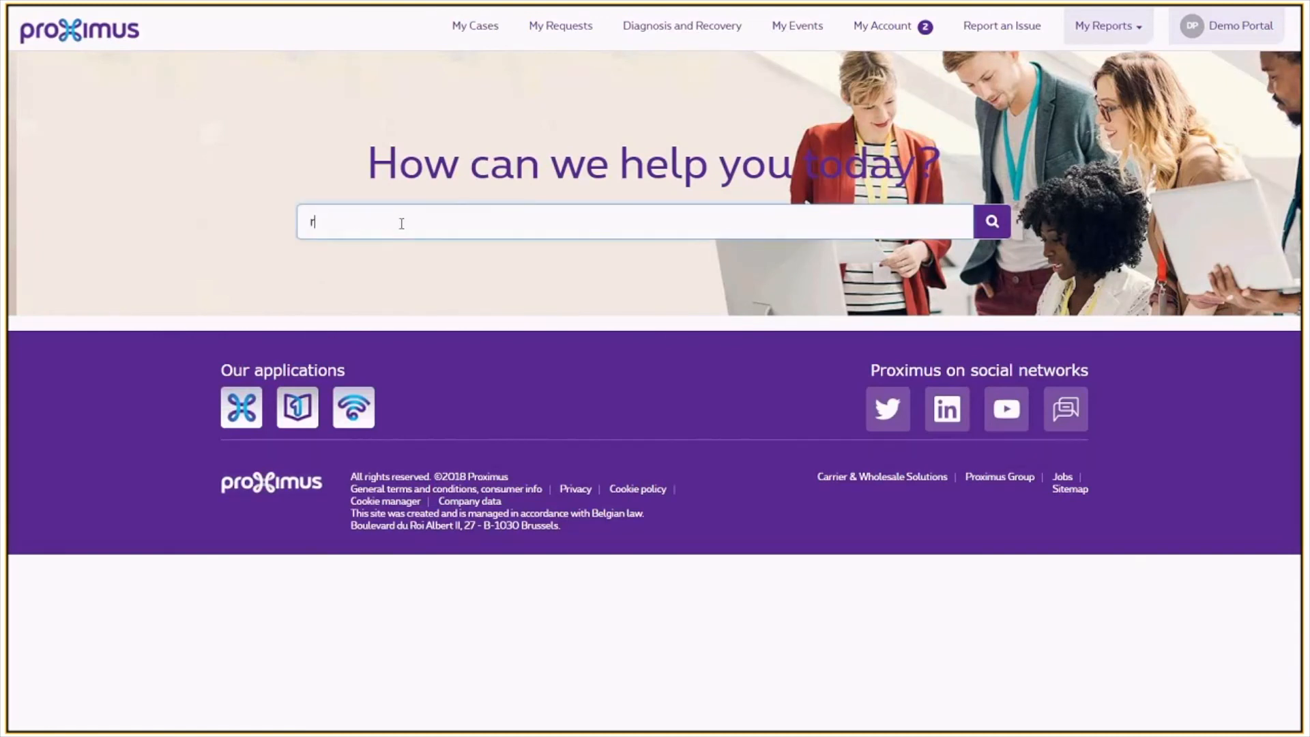
pyautogui.write('ue haute')
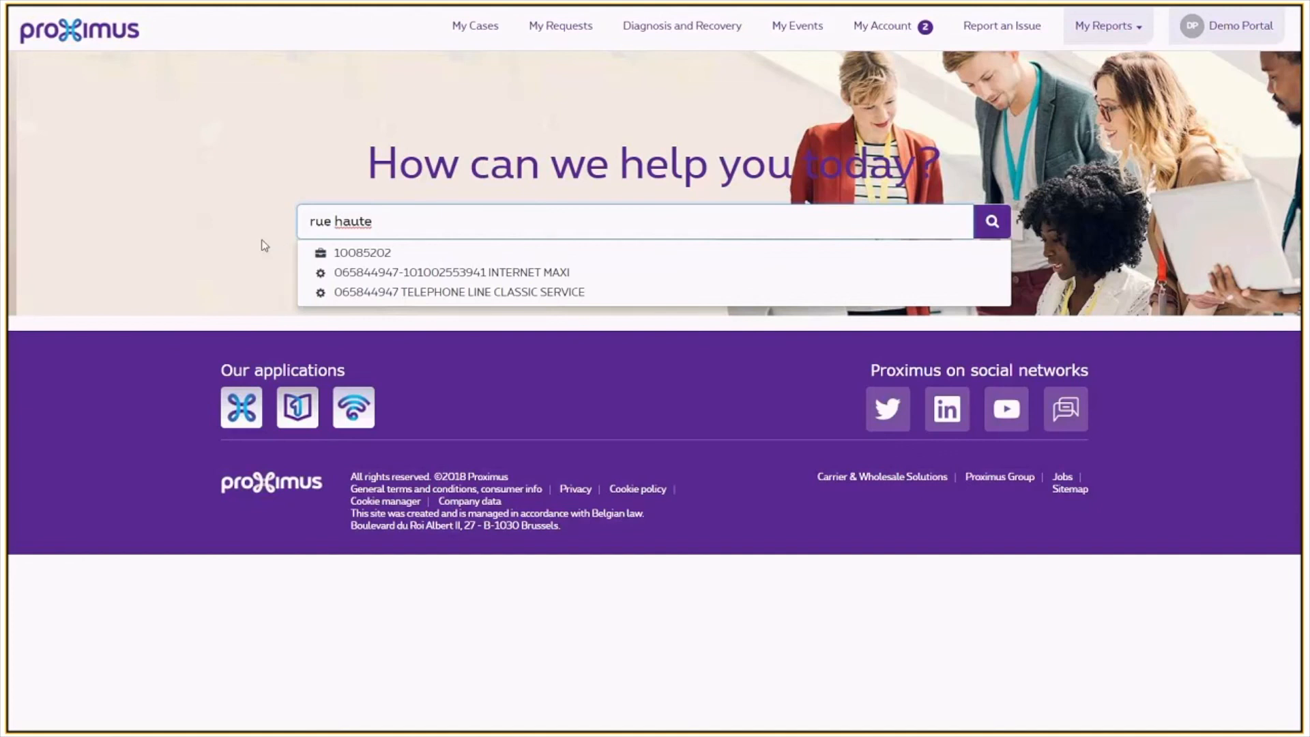
# Step: Replace the search term with "kennedypark", pick the suggested Explore Site RSZ Kortrijk service and run the search
pyautogui.press('BackSpace')
pyautogui.press('BackSpace')
pyautogui.press('BackSpace')
pyautogui.press('BackSpace')
pyautogui.press('BackSpace')
pyautogui.press('BackSpace')
pyautogui.press('BackSpace')
pyautogui.press('BackSpace')
pyautogui.press('BackSpace')
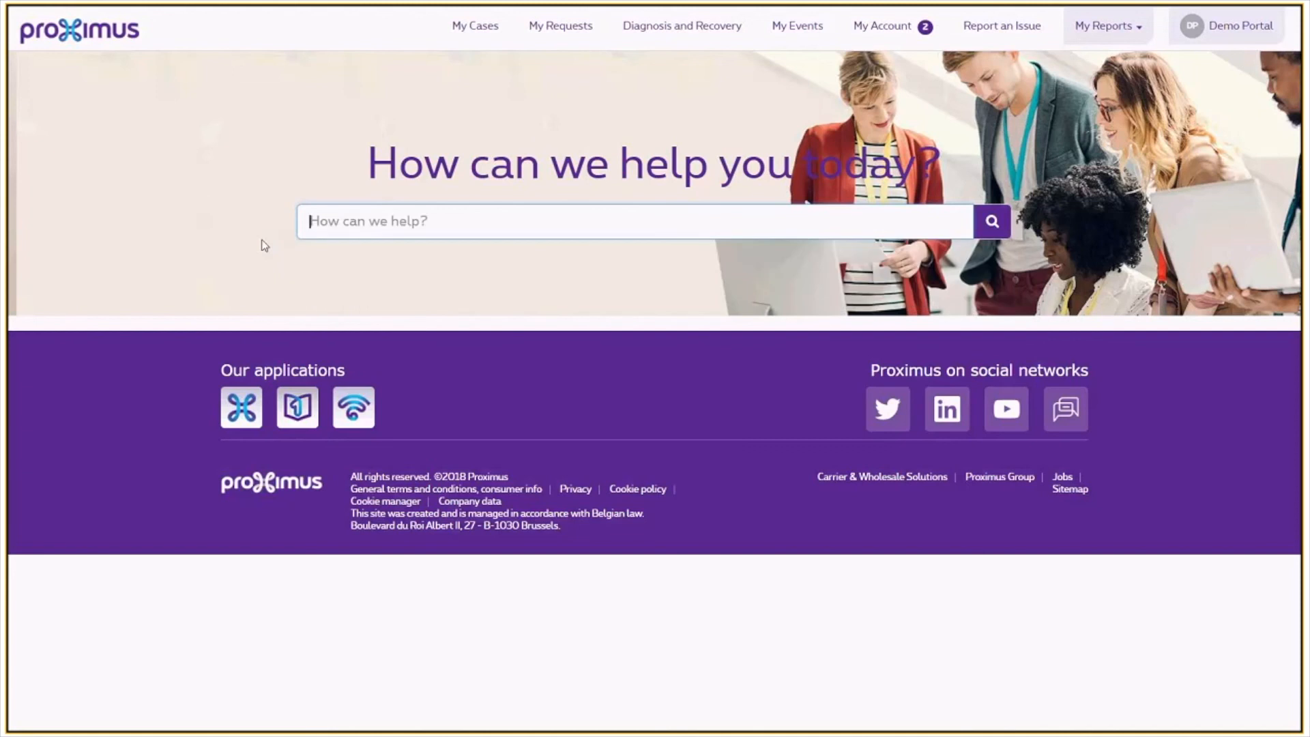
pyautogui.write('kennedypark')
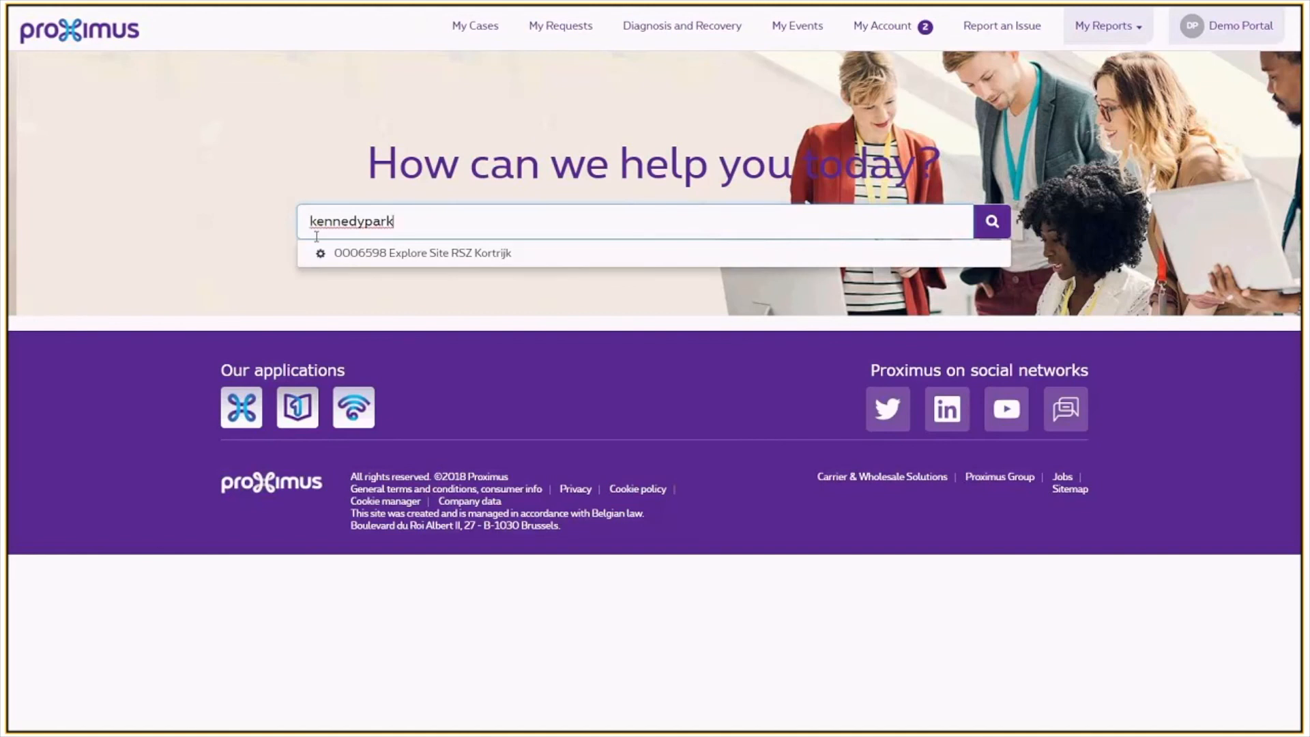
pyautogui.click(422, 253)
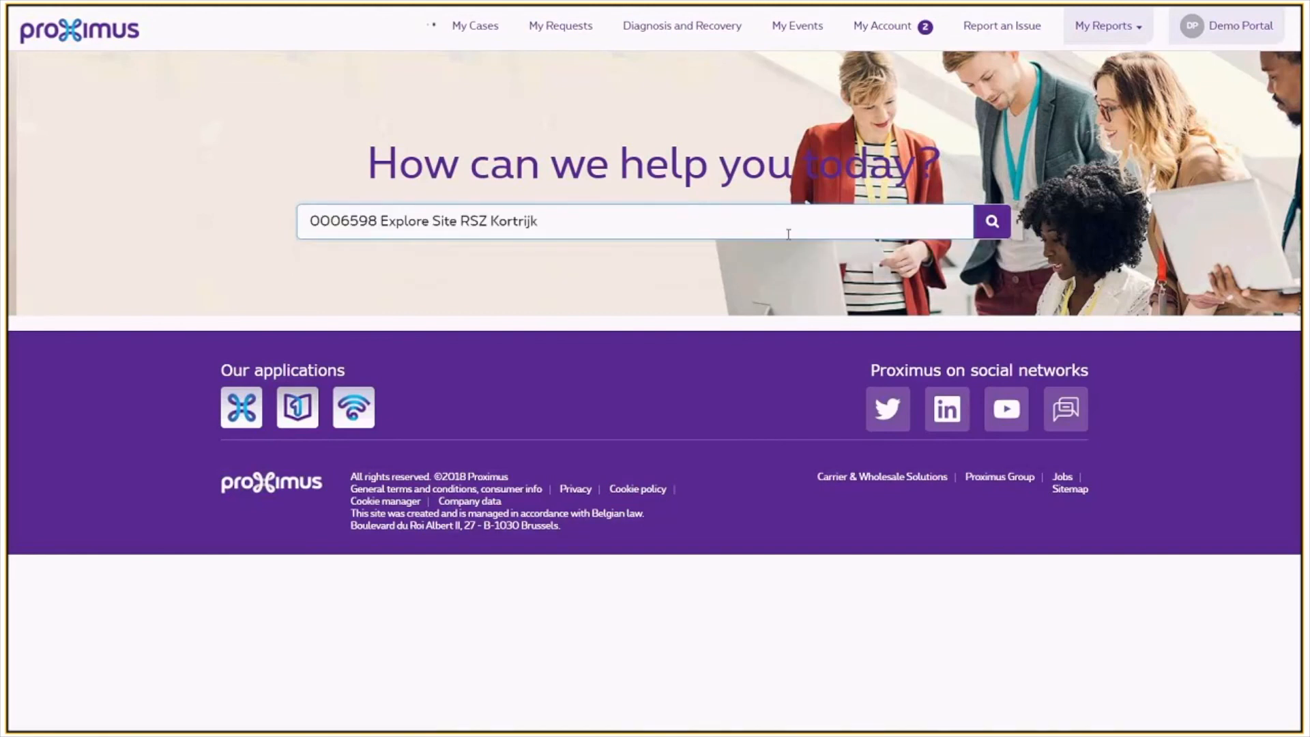
pyautogui.click(991, 222)
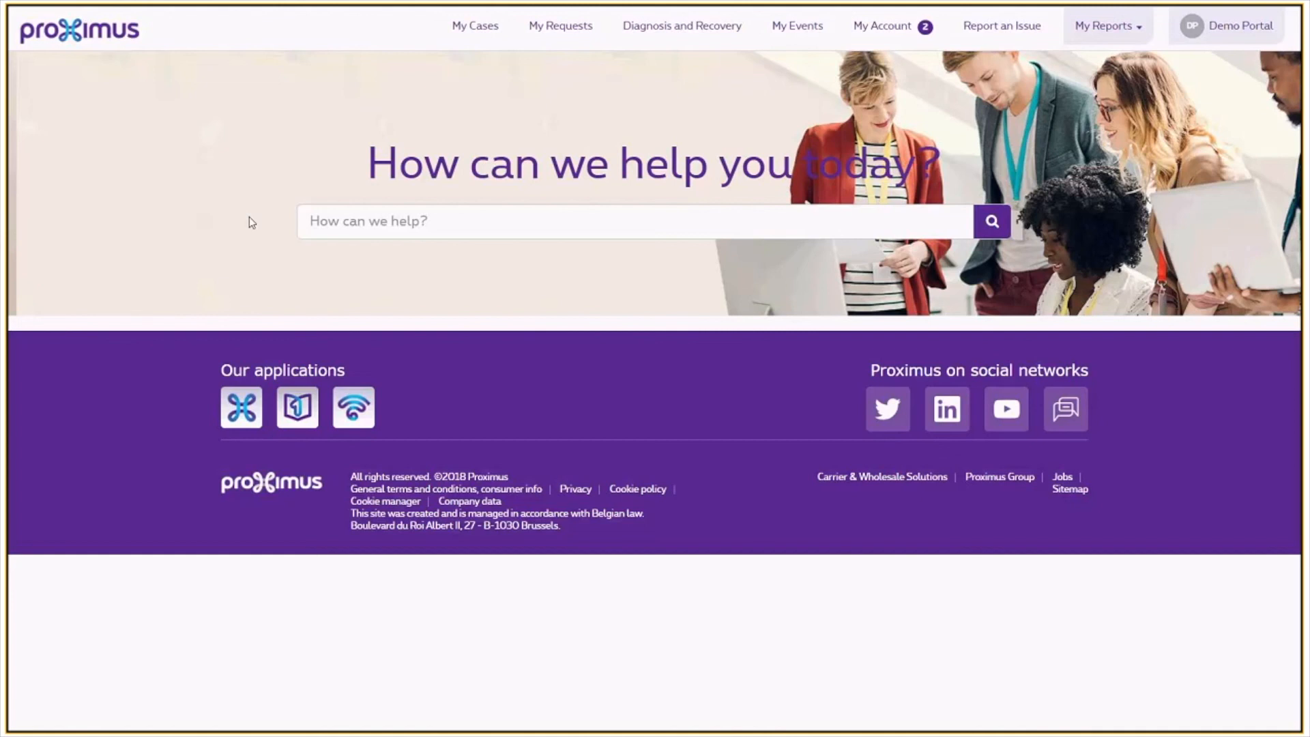
# Step: Search the portal for "rue haute" from the home page and open the full results instead of a suggestion
pyautogui.click(380, 224)
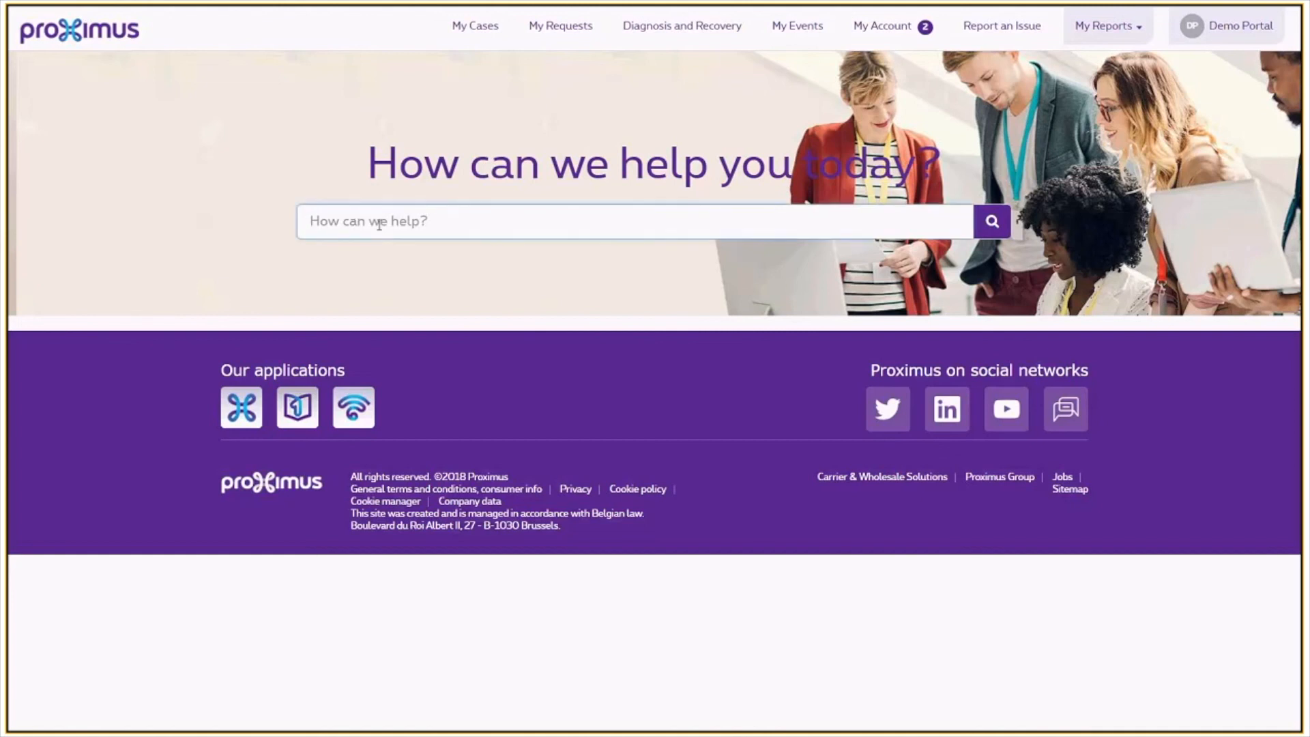
pyautogui.write('rue haute')
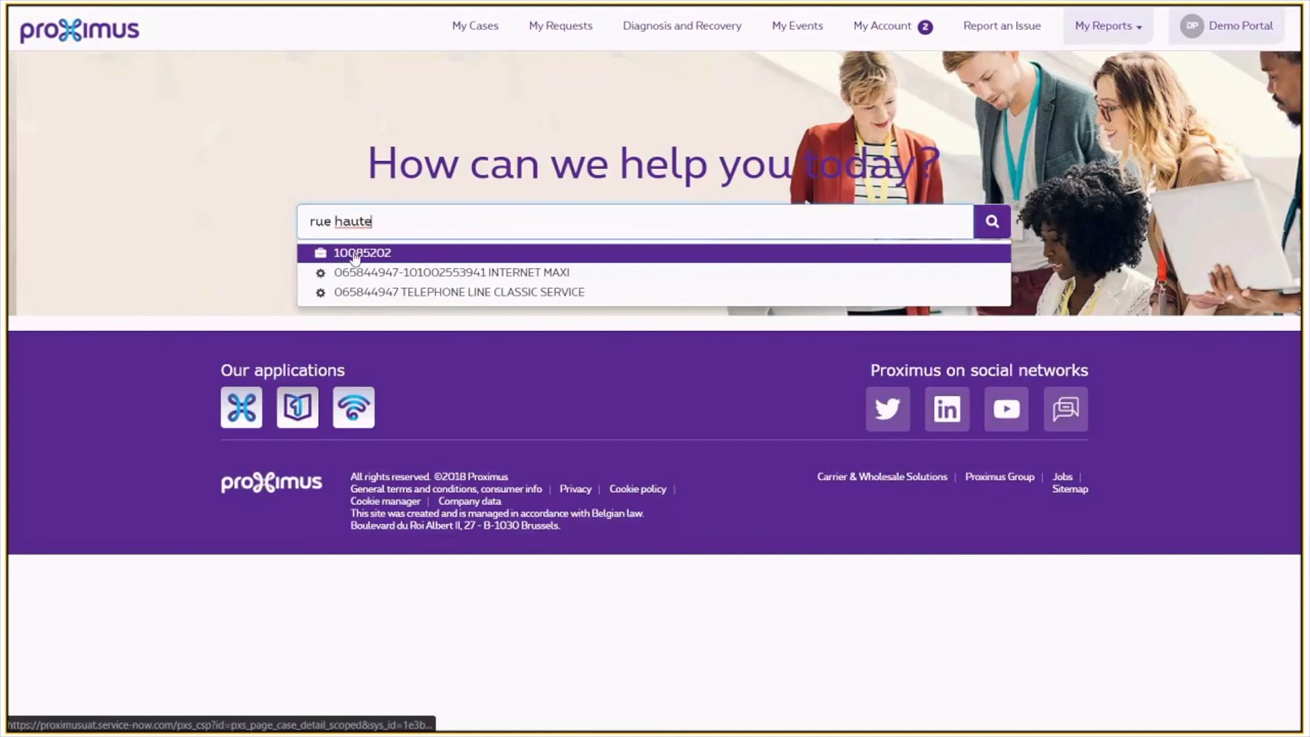
pyautogui.click(228, 222)
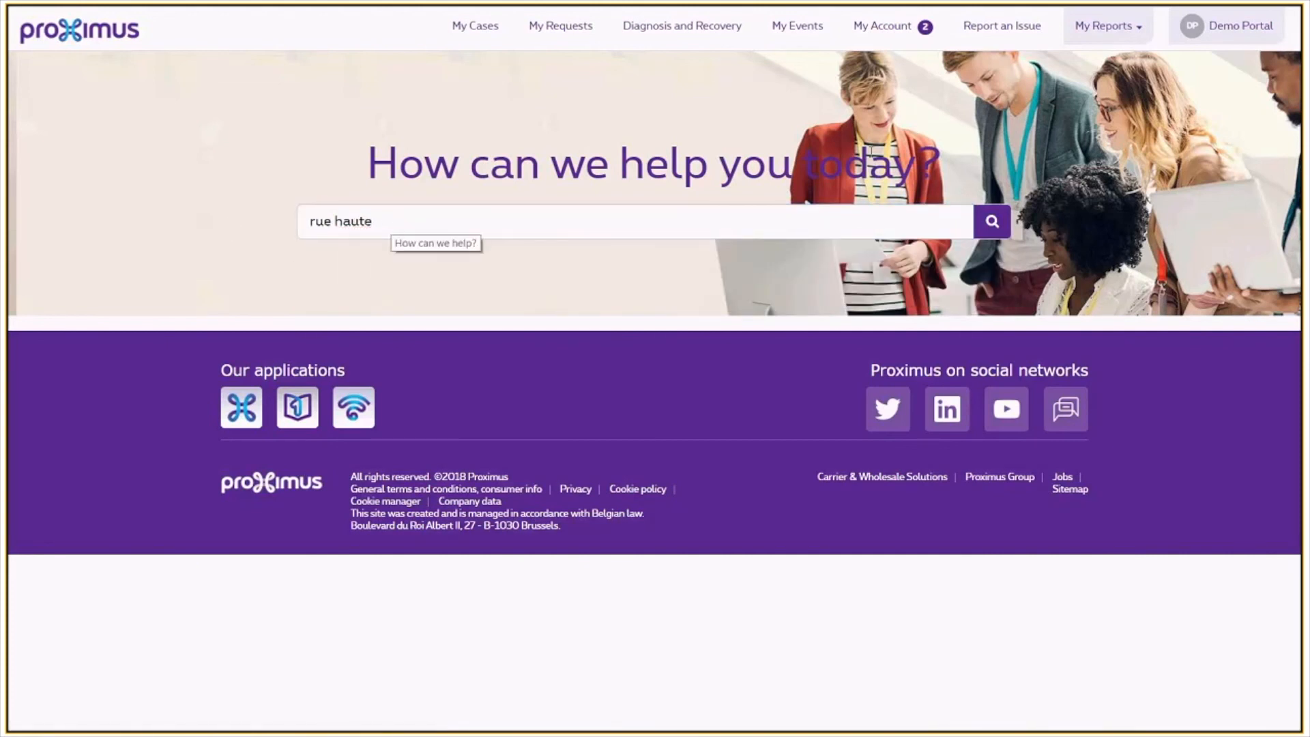
pyautogui.click(993, 222)
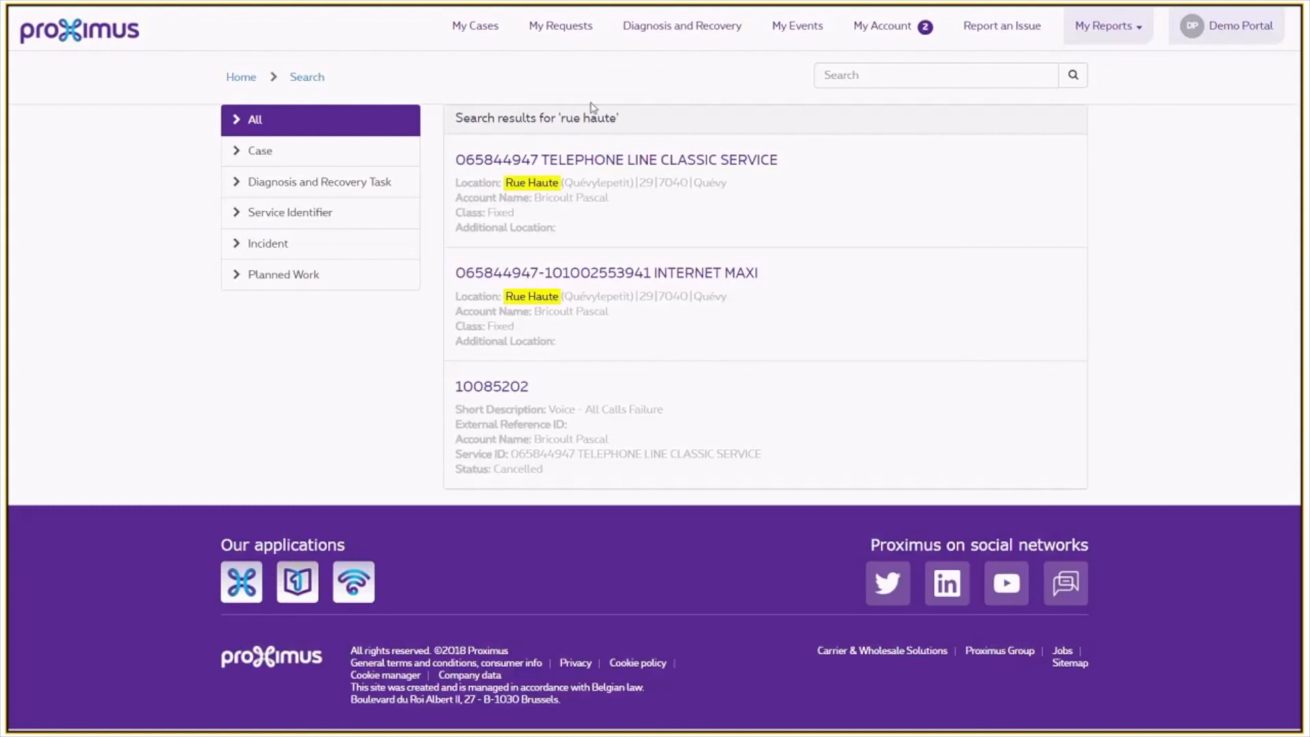
# Step: Filter the results by Case, Diagnosis and Recovery Task, and Service Identifier, and view the TELEPHONE LINE CLASSIC SERVICE details before returning home
pyautogui.click(280, 157)
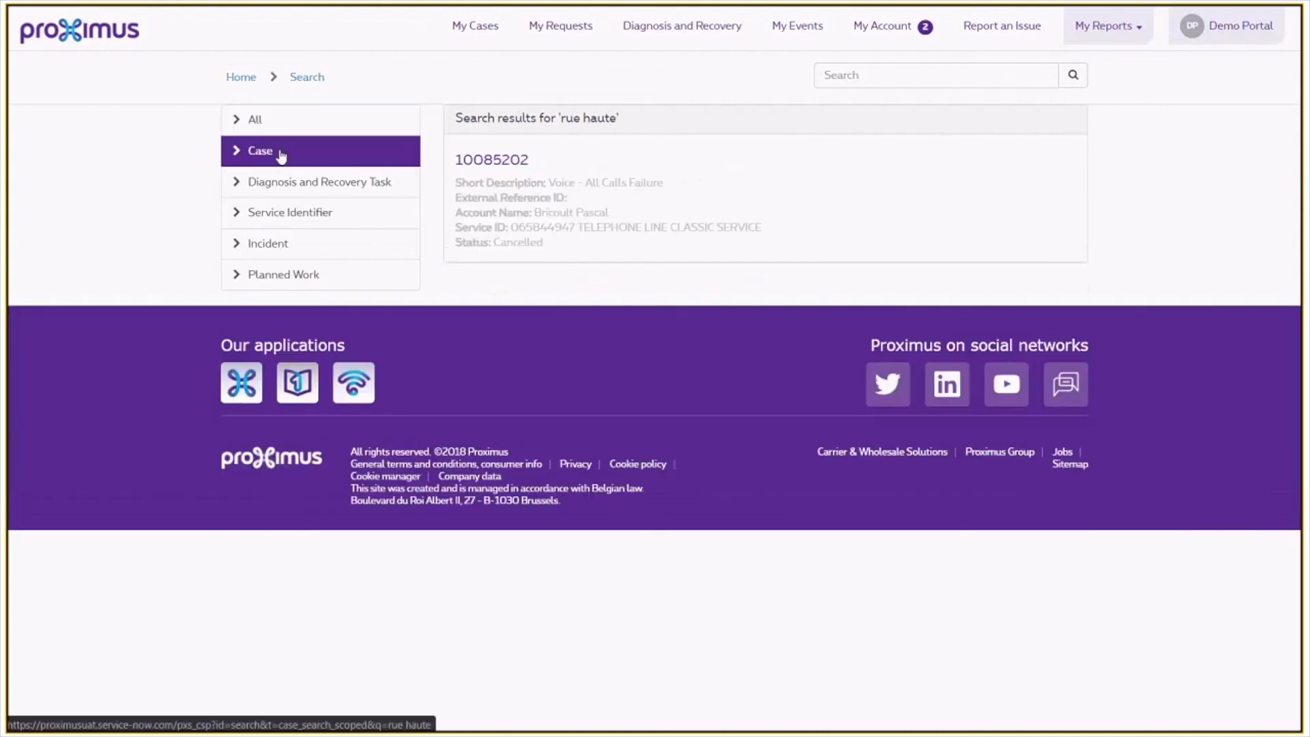
pyautogui.click(323, 187)
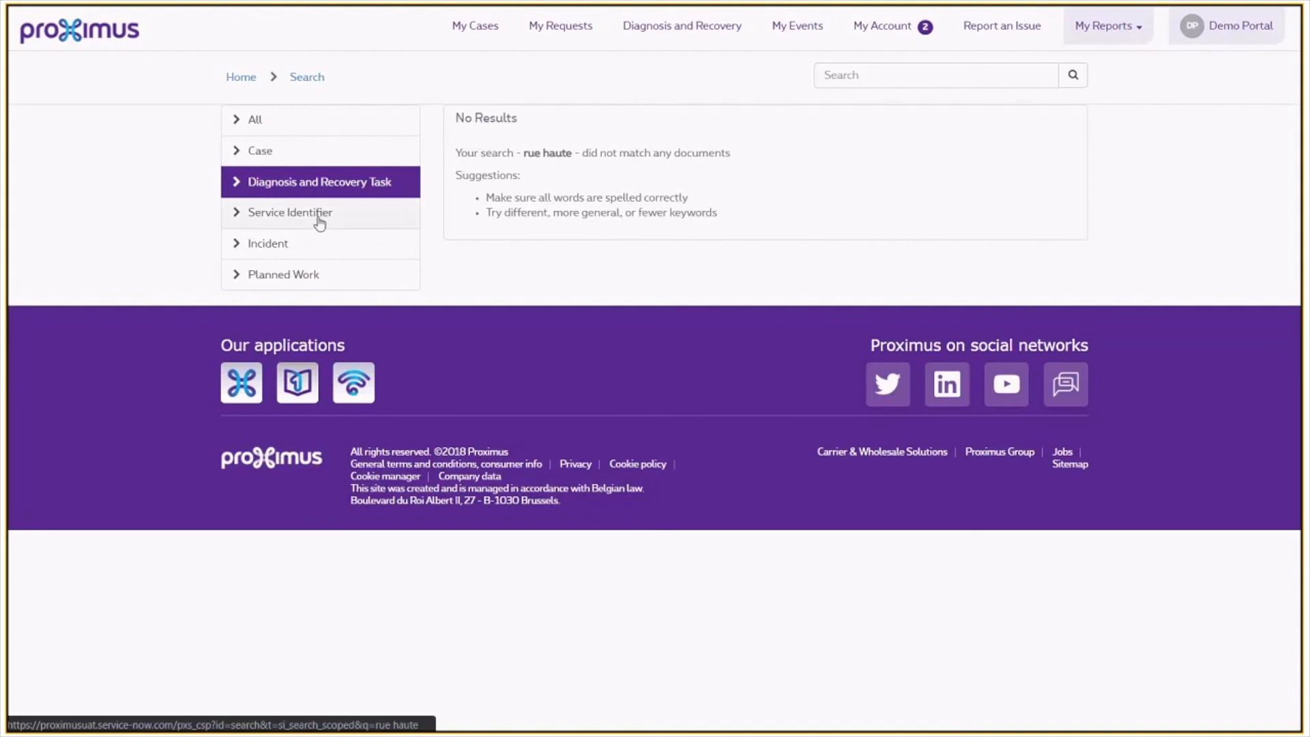
pyautogui.click(319, 218)
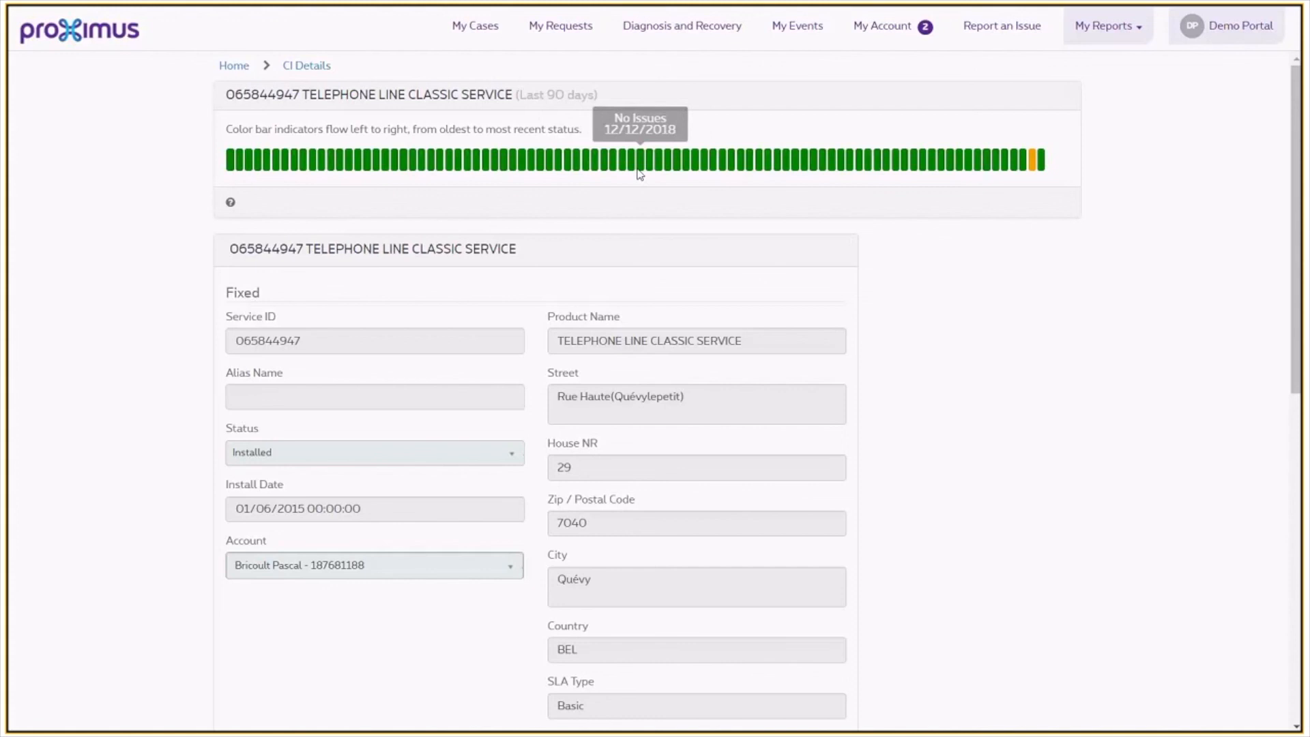
pyautogui.click(234, 66)
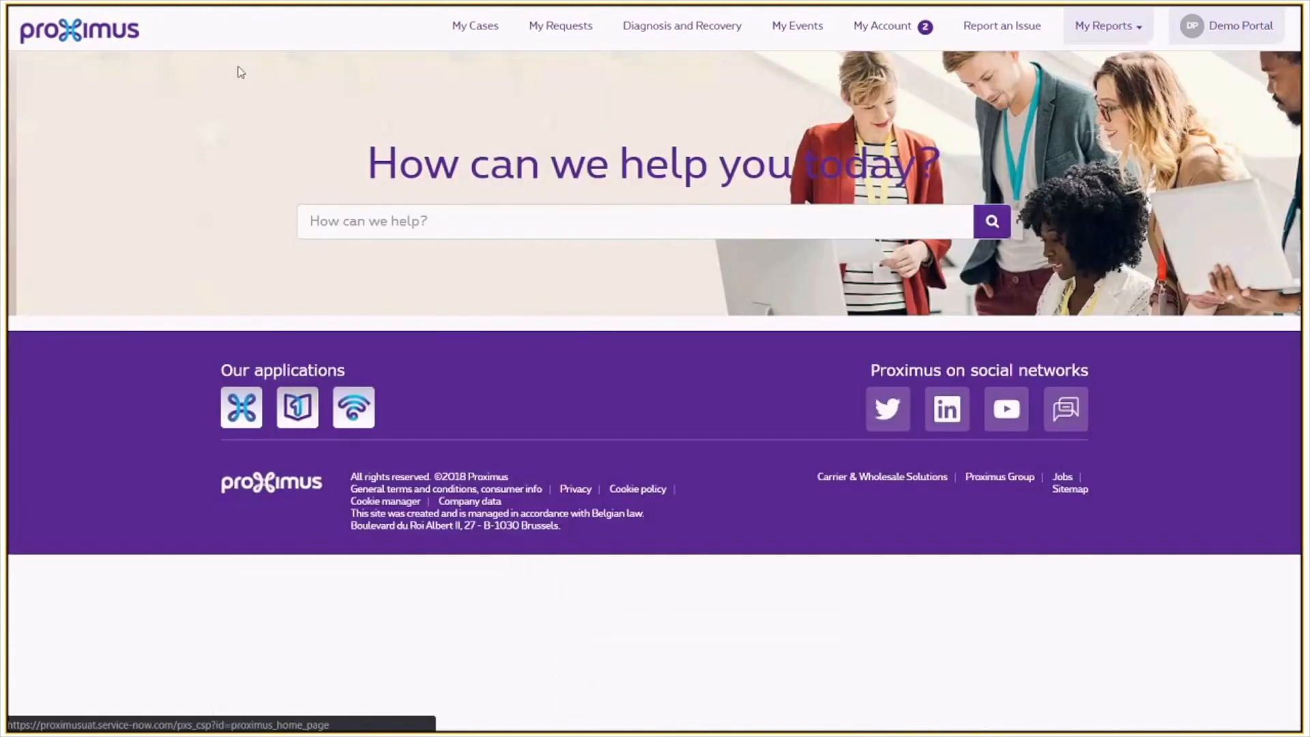